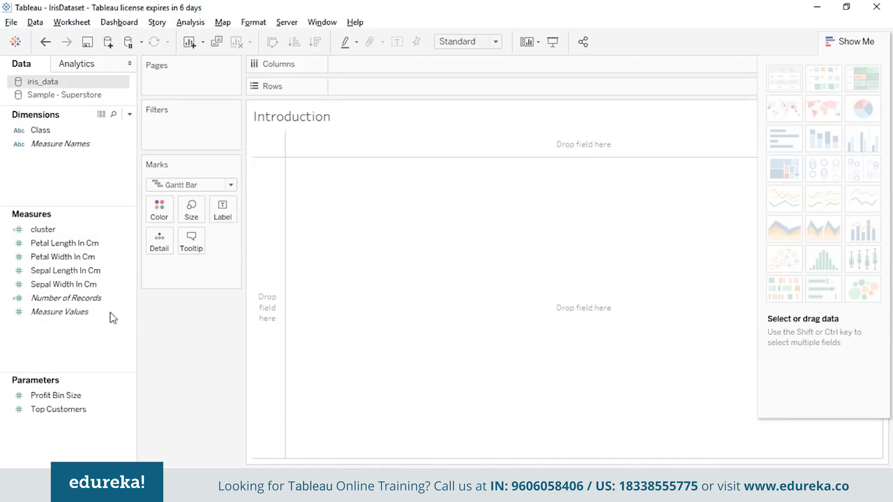
Switch to the Sample - Superstore source and browse its Orders rows on the Data Source tab
{"action": "left_click", "coordinate": [65, 95]}
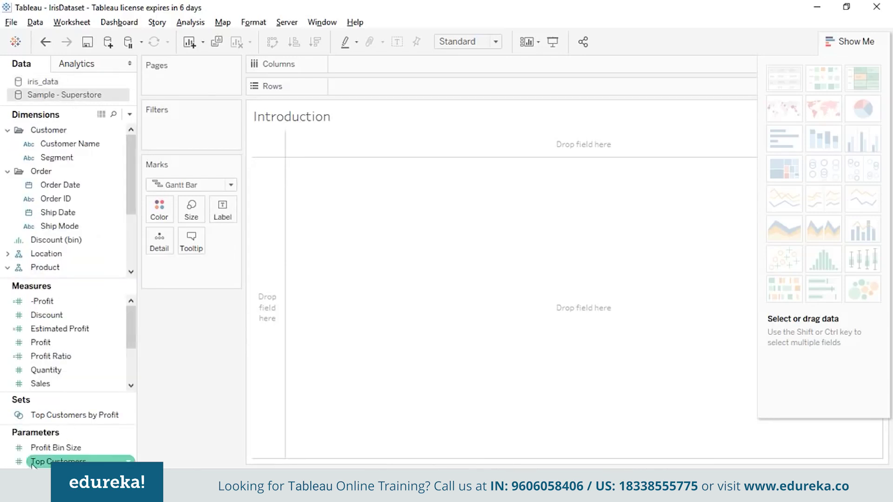
{"action": "left_click", "coordinate": [25, 478]}
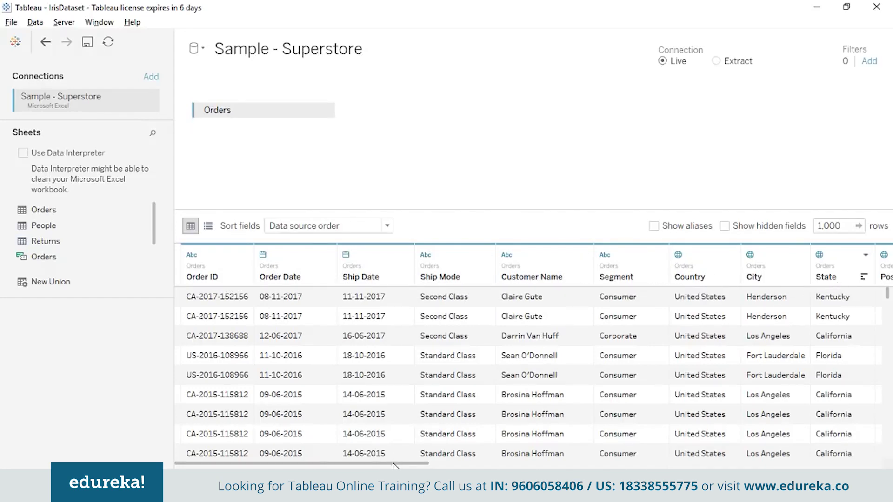
{"action": "left_click_drag", "start_coordinate": [394, 462], "coordinate": [484, 462]}
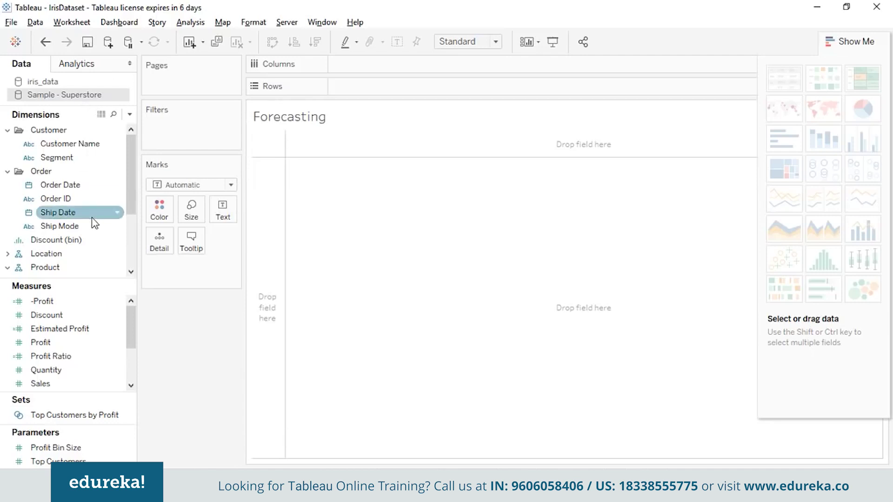
Plot SUM(Sales) by YEAR(Order Date) as a line chart covering 2015–2018
{"action": "left_click_drag", "start_coordinate": [82, 182], "coordinate": [384, 62]}
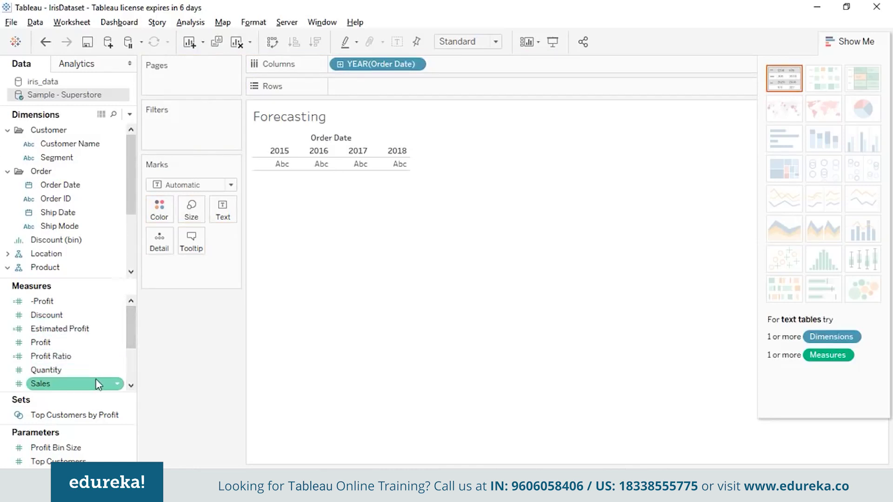
{"action": "left_click_drag", "start_coordinate": [98, 384], "coordinate": [409, 87]}
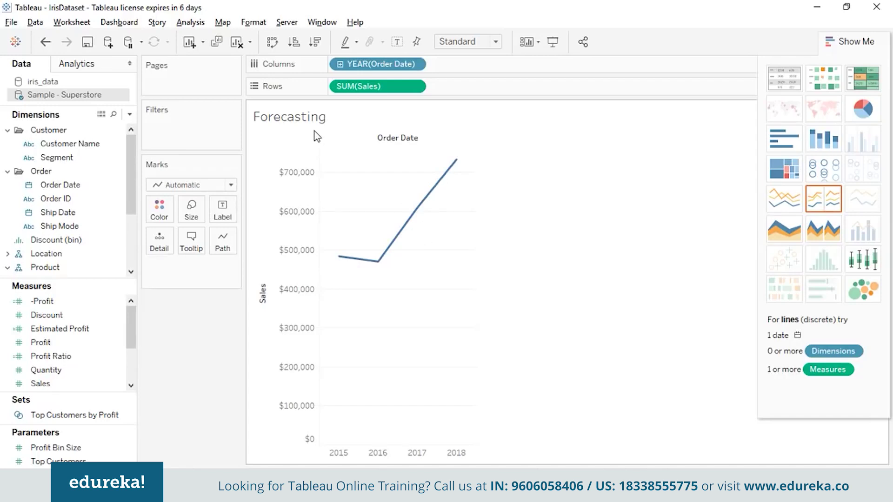
Show a sales forecast, then open Forecast Options from a 2018 forecast mark
{"action": "left_click", "coordinate": [189, 23]}
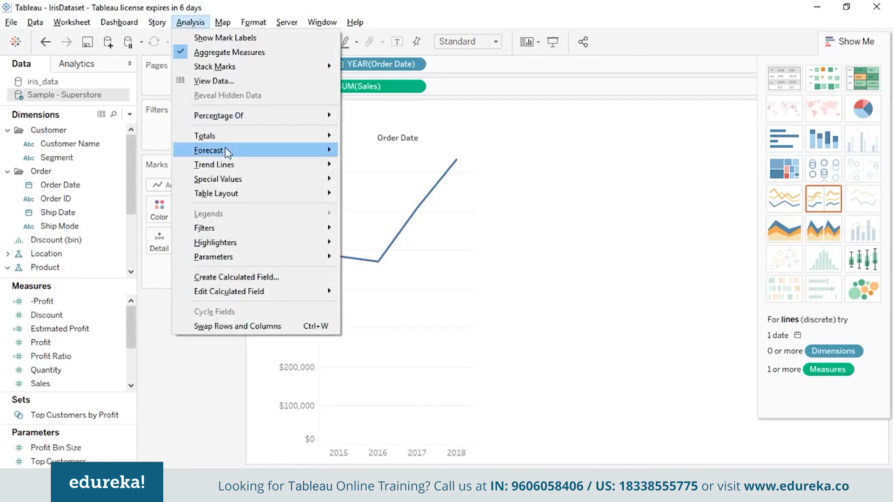
{"action": "mouse_move", "coordinate": [225, 151]}
{"action": "left_click", "coordinate": [381, 152]}
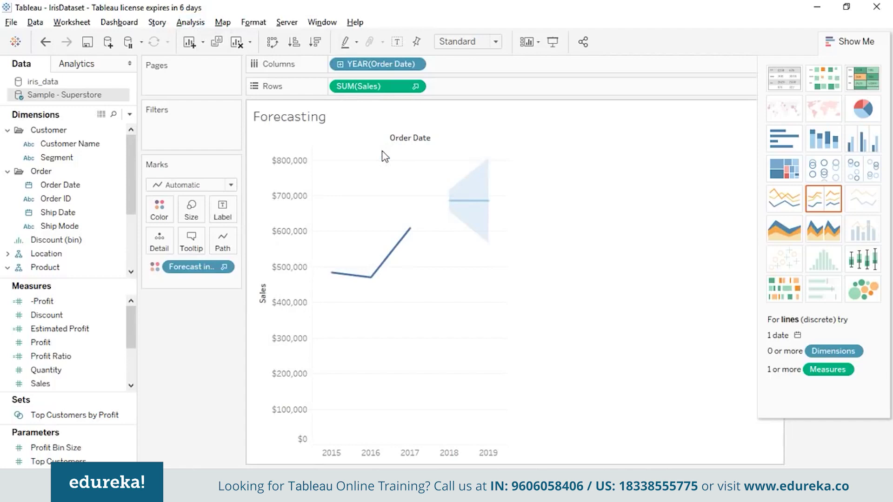
{"action": "left_click", "coordinate": [469, 211]}
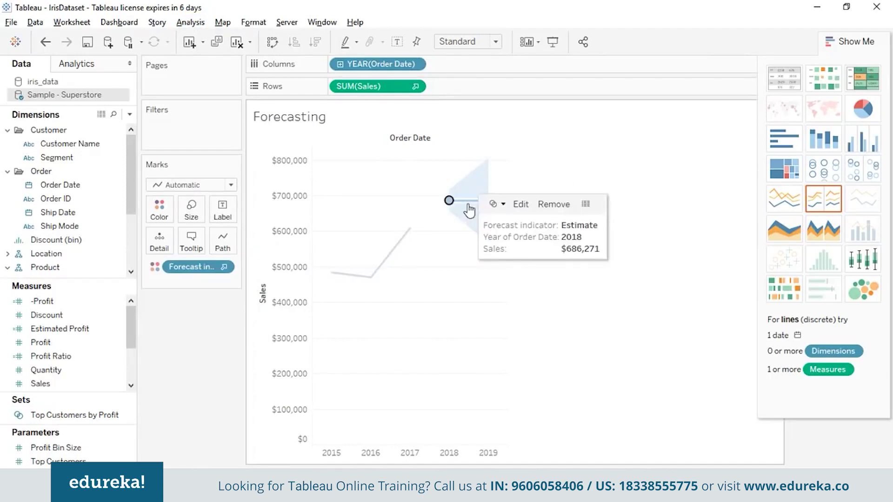
{"action": "left_click", "coordinate": [523, 205]}
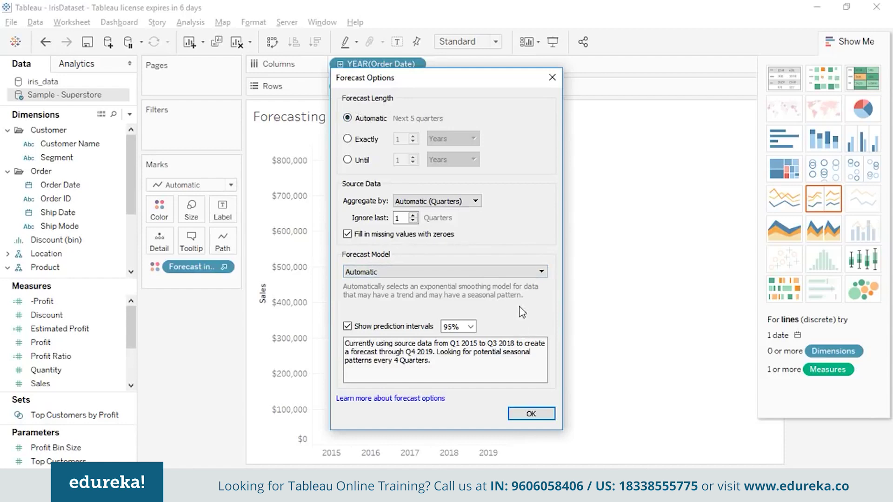
Set the forecast length to exactly 2 years, keeping Automatic model and aggregation
{"action": "left_click", "coordinate": [541, 273]}
{"action": "left_click", "coordinate": [541, 281]}
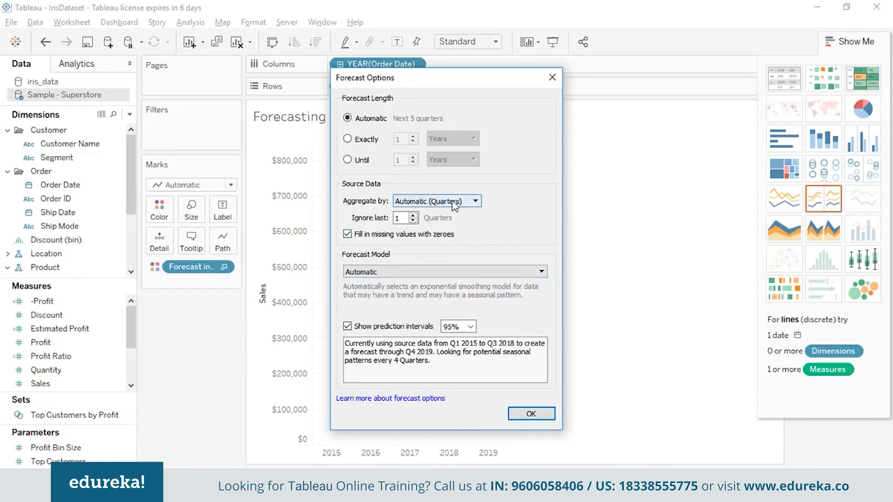
{"action": "left_click", "coordinate": [475, 202]}
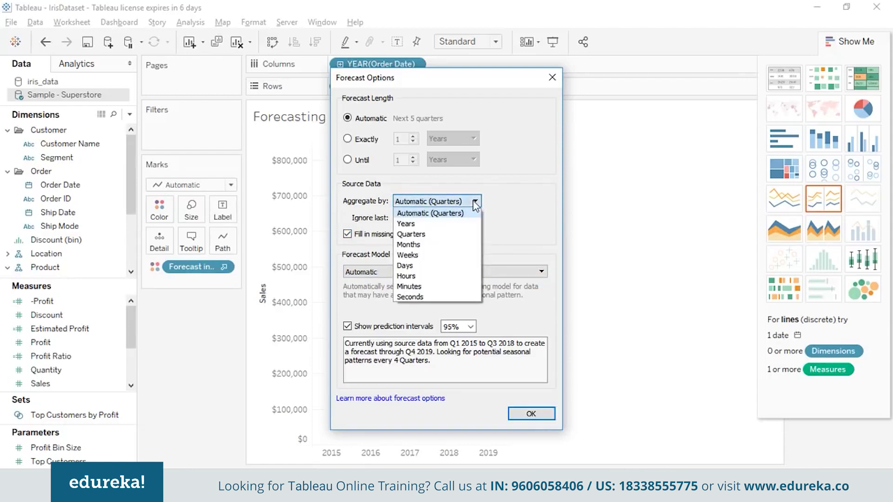
{"action": "left_click", "coordinate": [475, 202]}
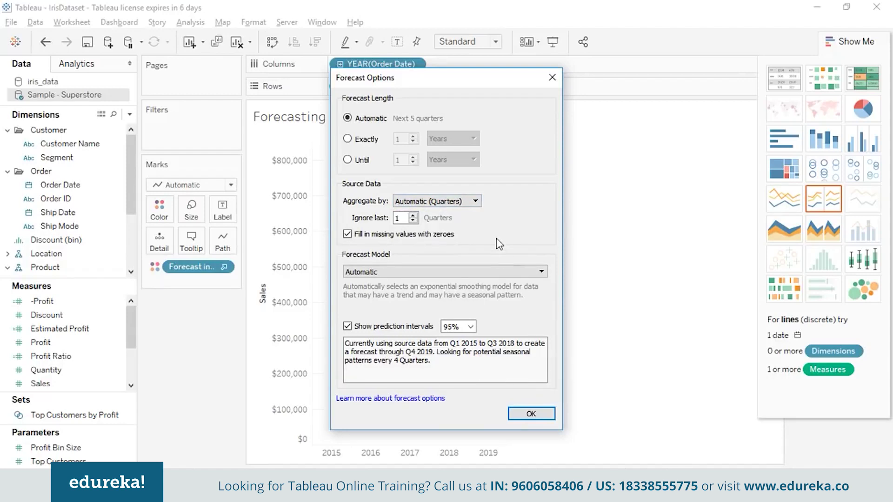
{"action": "left_click", "coordinate": [346, 139]}
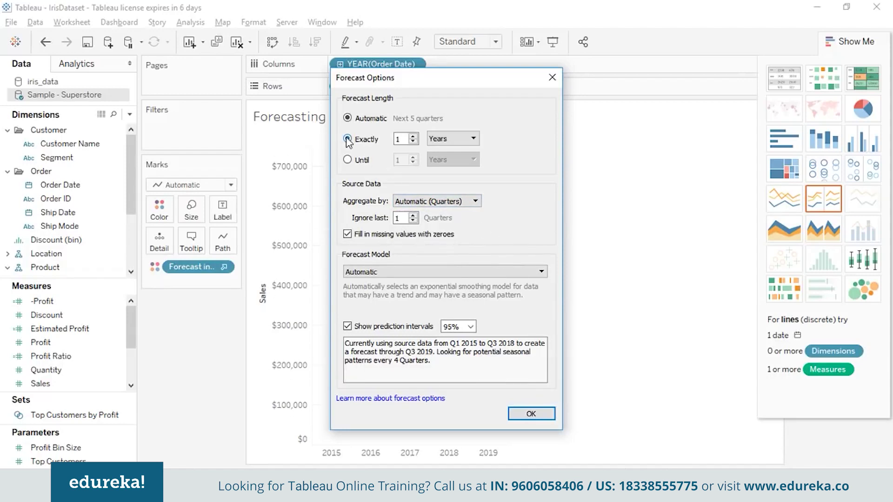
{"action": "left_click", "coordinate": [347, 160]}
{"action": "left_click", "coordinate": [412, 137]}
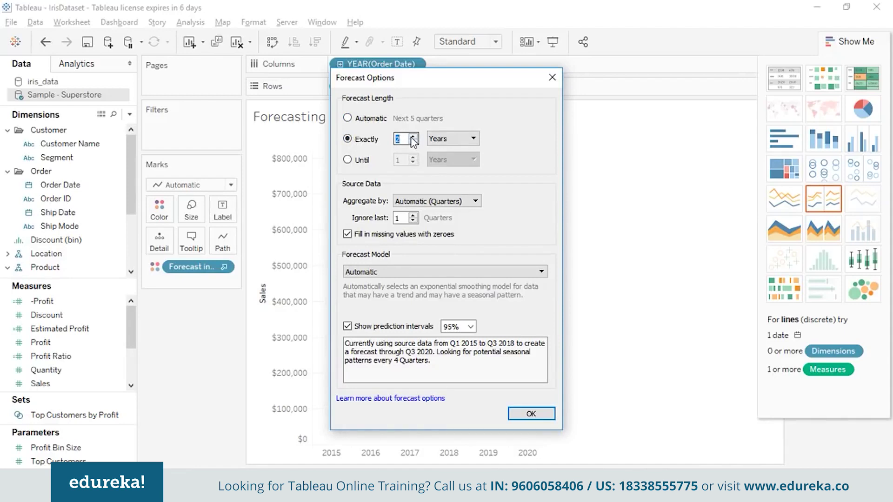
{"action": "left_click", "coordinate": [526, 415]}
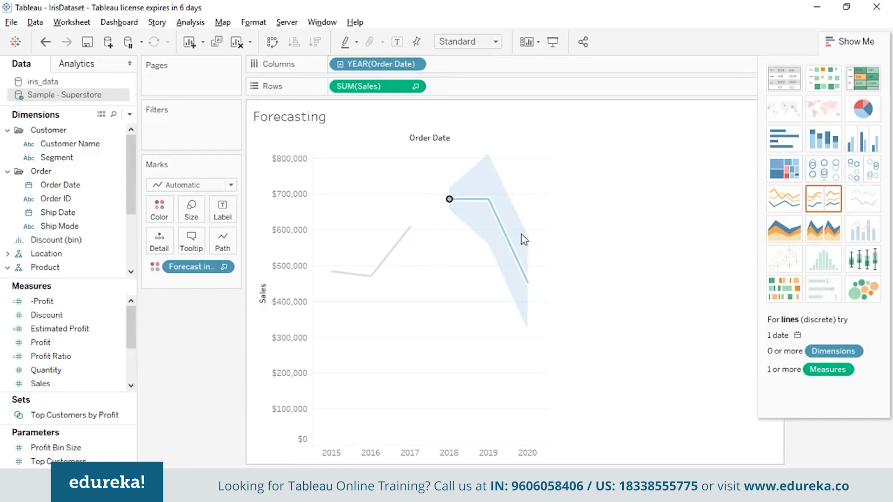
Open Describe Forecast from the 2019 forecast point's context menu
{"action": "right_click", "coordinate": [496, 199]}
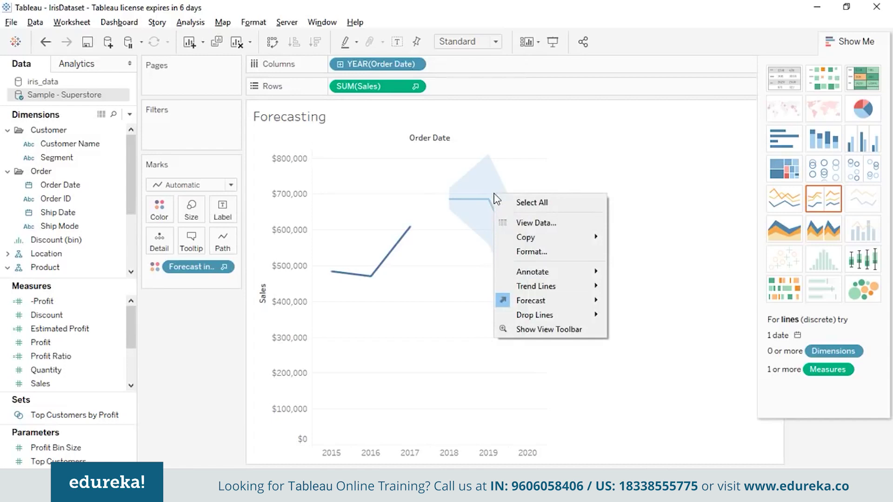
{"action": "left_click", "coordinate": [477, 202]}
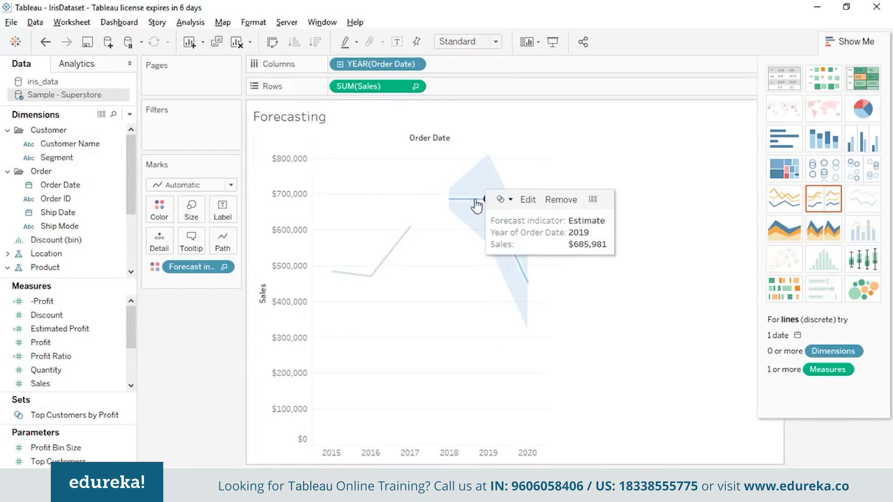
{"action": "right_click", "coordinate": [477, 205]}
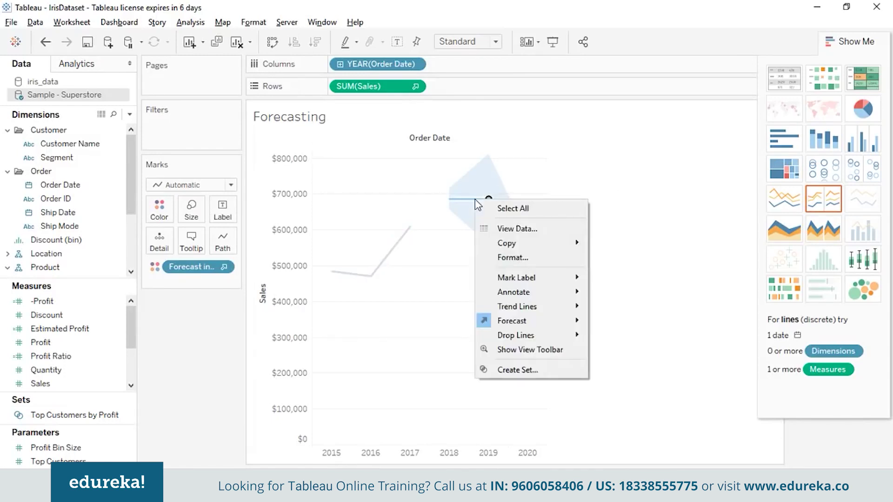
{"action": "mouse_move", "coordinate": [534, 323]}
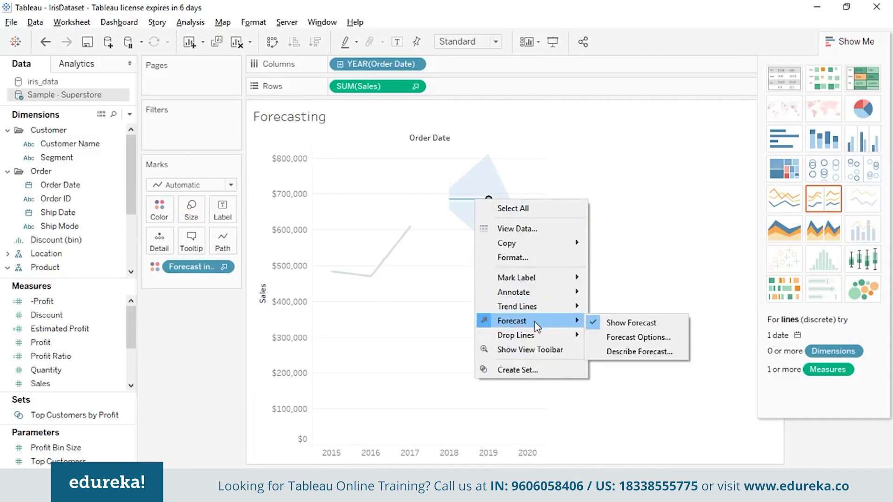
{"action": "left_click", "coordinate": [622, 353]}
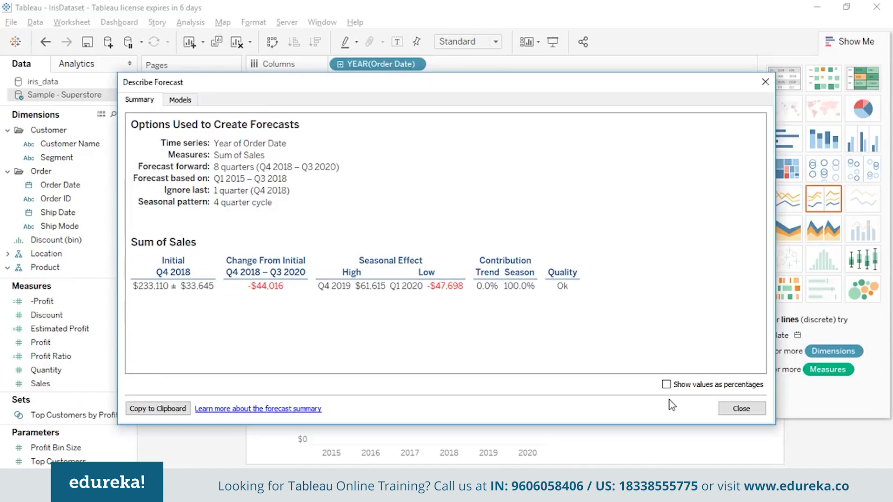
Show the Describe Forecast figures as percentages, then close the summary
{"action": "left_click", "coordinate": [667, 385]}
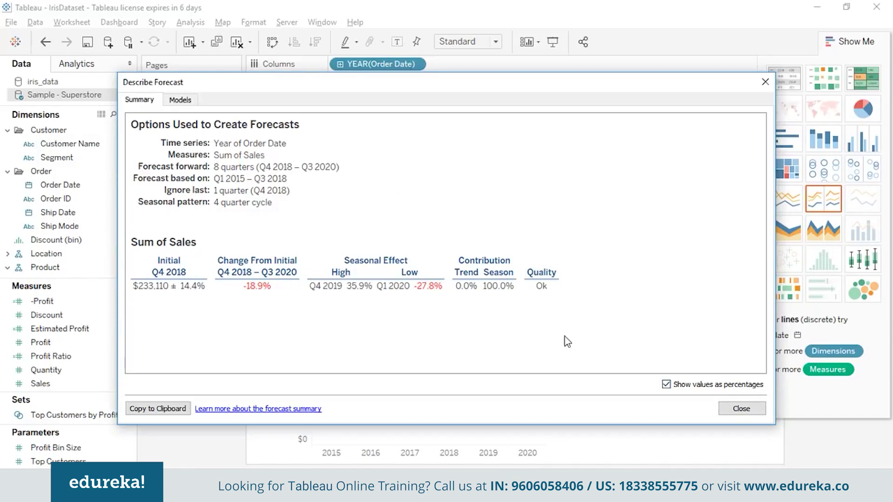
{"action": "left_click", "coordinate": [741, 408]}
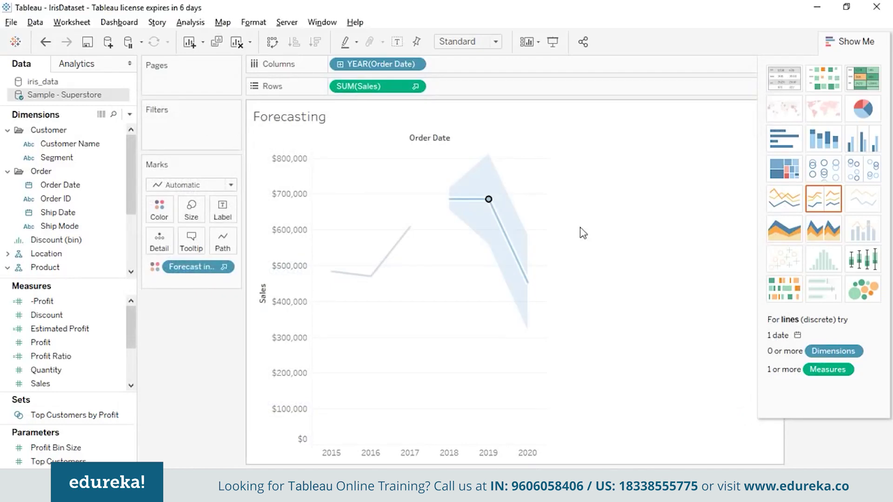
{"action": "key", "text": "alt+Tab"}
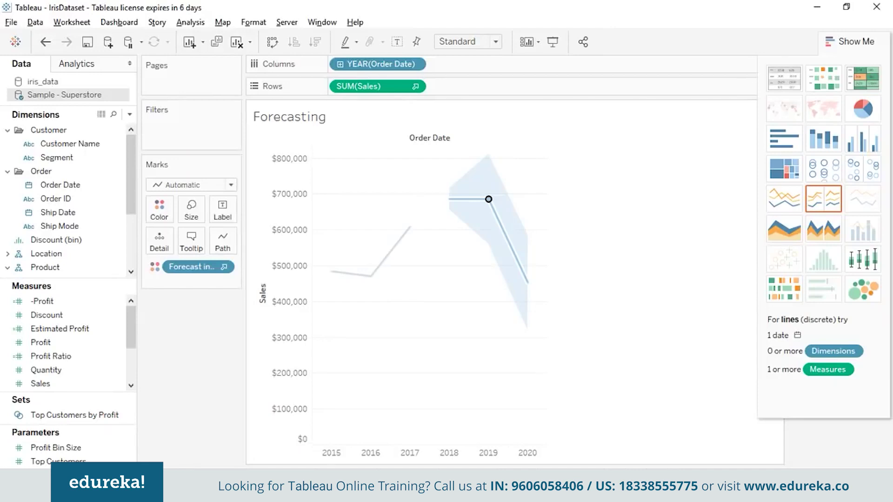
{"action": "left_click", "coordinate": [260, 486]}
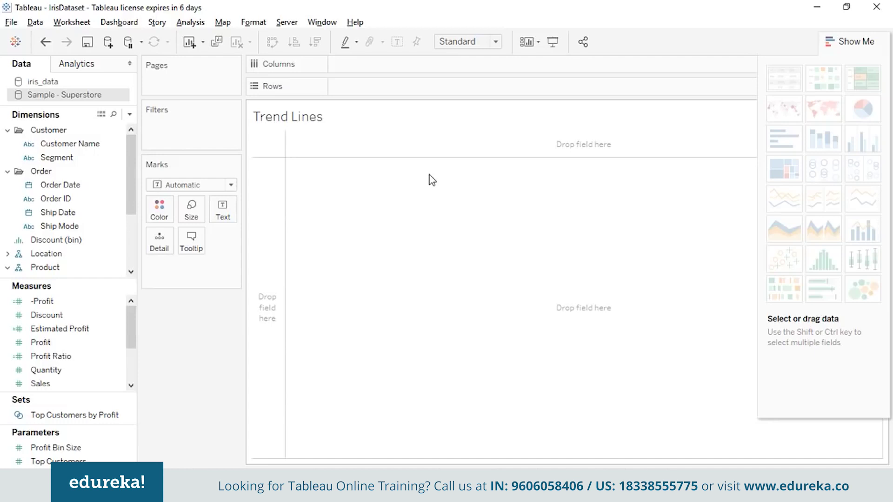
On the Trend Lines sheet, chart SUM(Sales) by YEAR(Order Date) for 2015–2018
{"action": "left_click", "coordinate": [82, 145]}
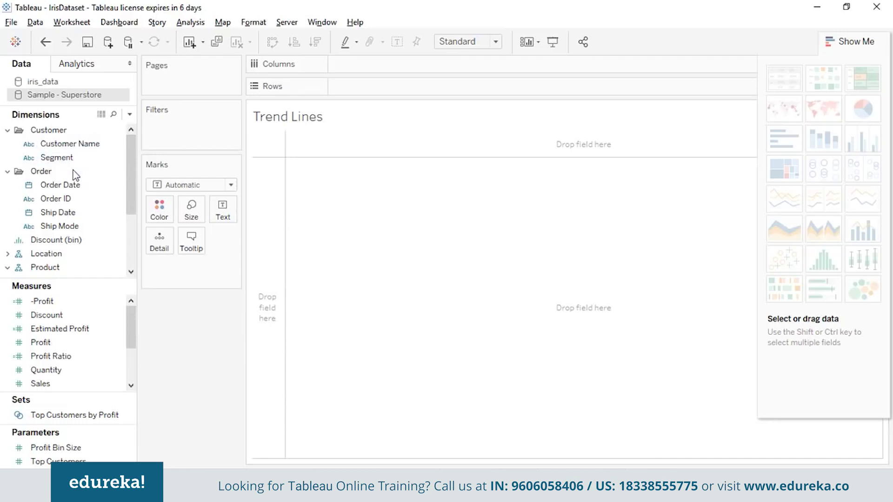
{"action": "left_click", "coordinate": [75, 185]}
{"action": "mouse_move", "coordinate": [74, 185]}
{"action": "left_mouse_down"}
{"action": "mouse_move", "coordinate": [161, 173]}
{"action": "mouse_move", "coordinate": [355, 93]}
{"action": "mouse_move", "coordinate": [398, 35]}
{"action": "mouse_move", "coordinate": [393, 70]}
{"action": "left_mouse_up"}
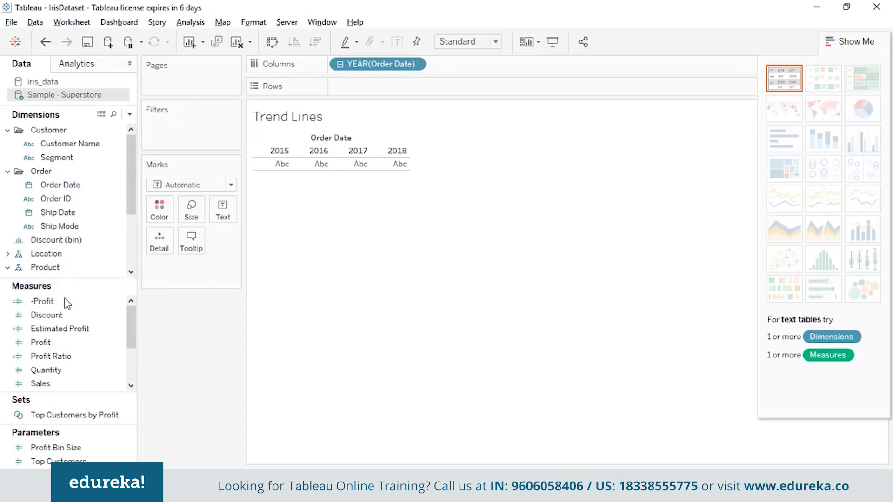
{"action": "left_click_drag", "start_coordinate": [103, 384], "coordinate": [405, 87]}
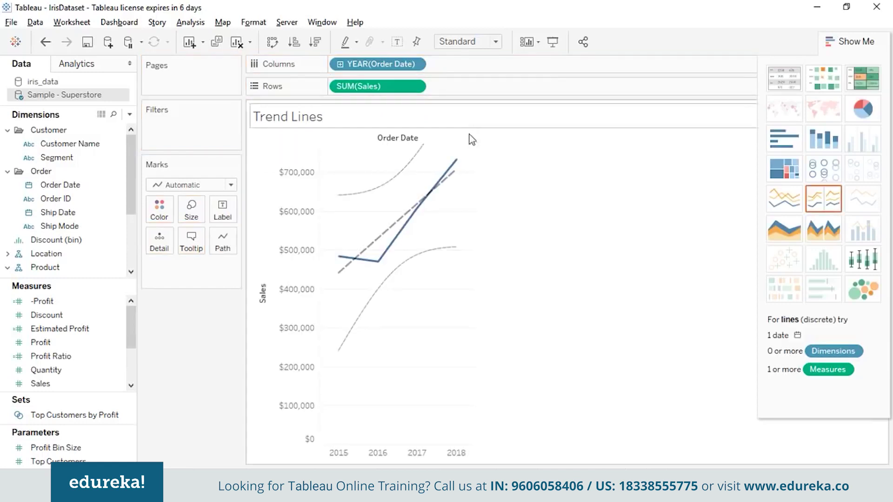
{"action": "left_click", "coordinate": [181, 24]}
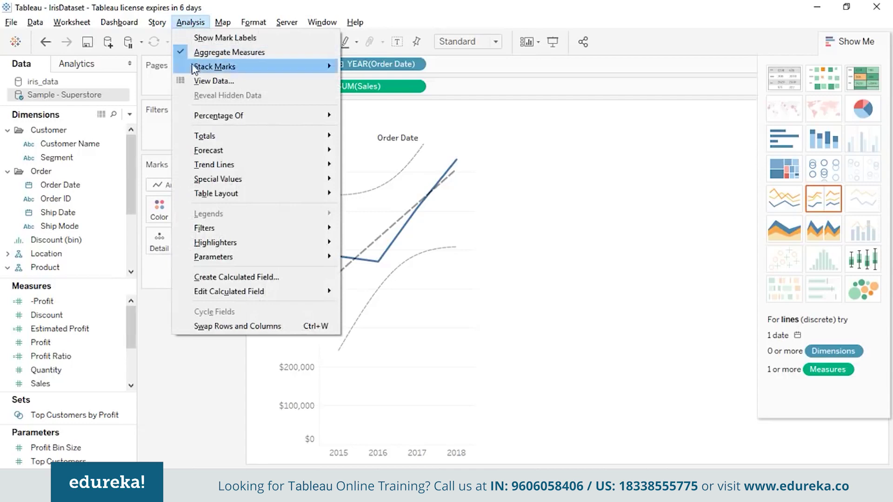
{"action": "mouse_move", "coordinate": [215, 169]}
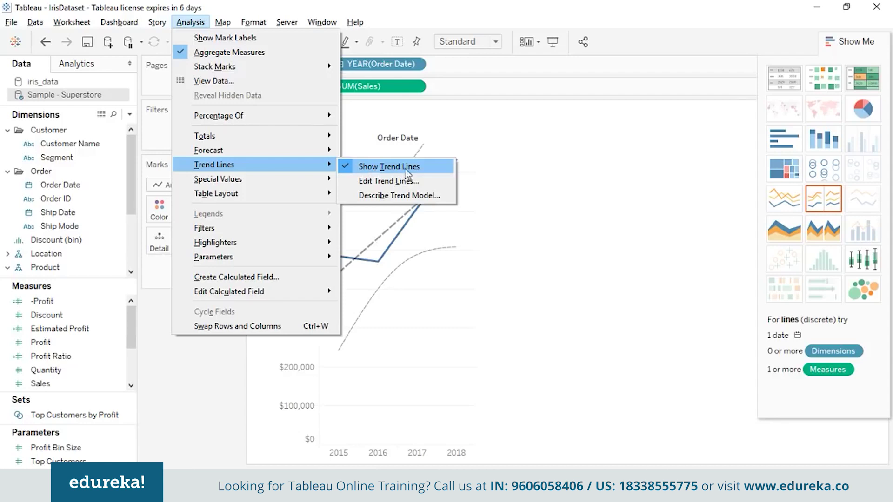
{"action": "left_click", "coordinate": [424, 139]}
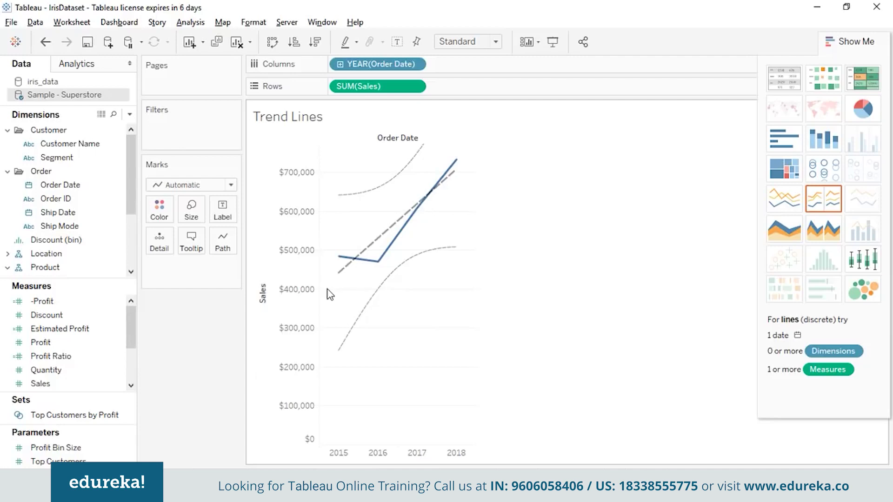
{"action": "mouse_move", "coordinate": [347, 337]}
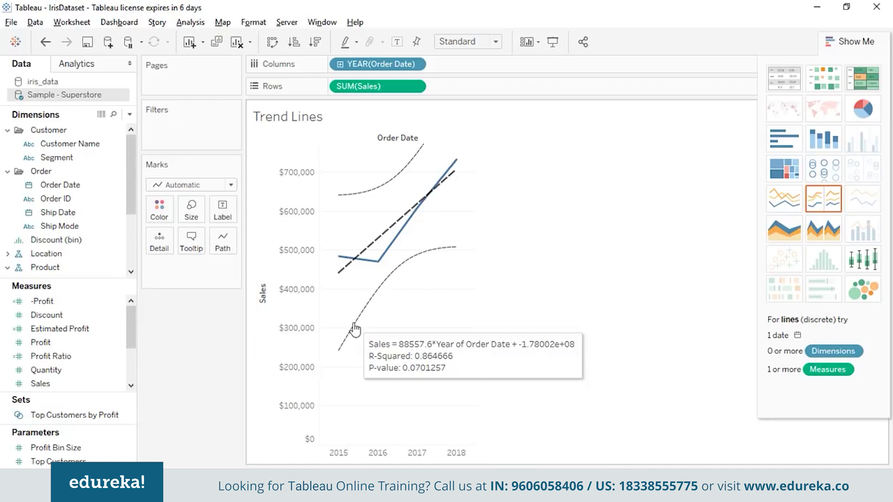
{"action": "right_click", "coordinate": [355, 329]}
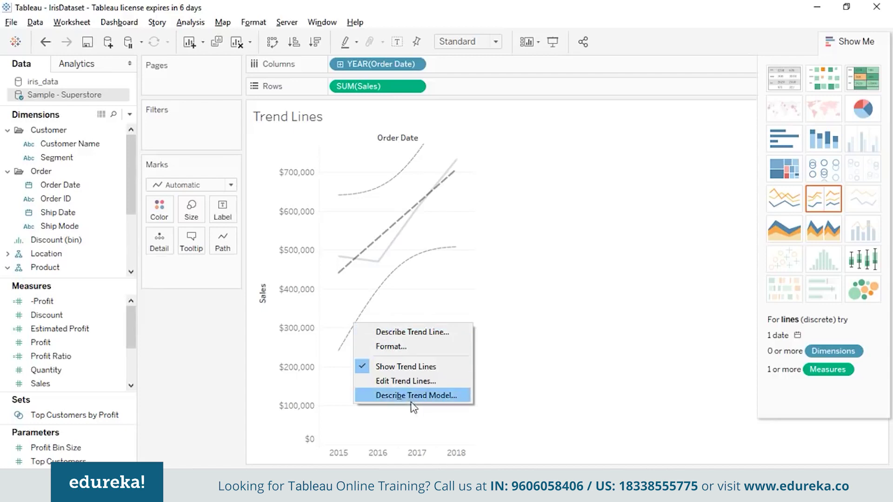
Open Describe Trend Model to view the sales trend's full statistics
{"action": "left_click", "coordinate": [445, 396]}
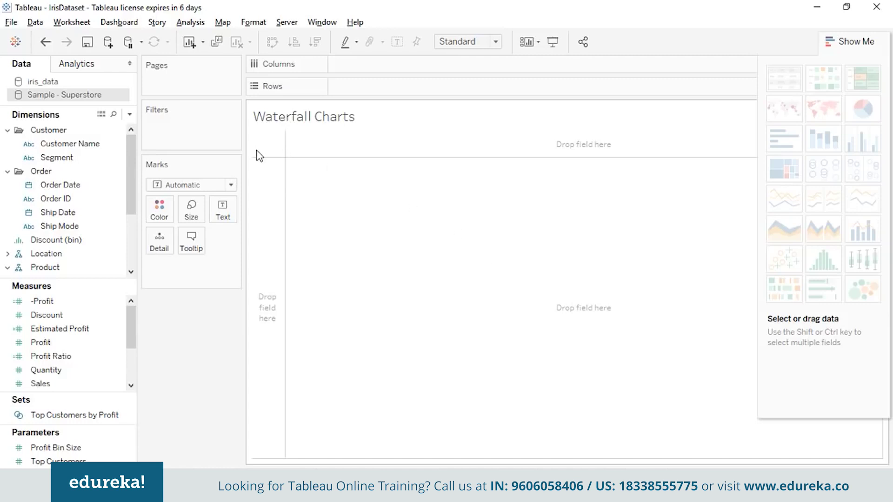
Plot SUM(Profit) by YEAR(Order Date) on the Waterfall Charts sheet
{"action": "left_click", "coordinate": [88, 189]}
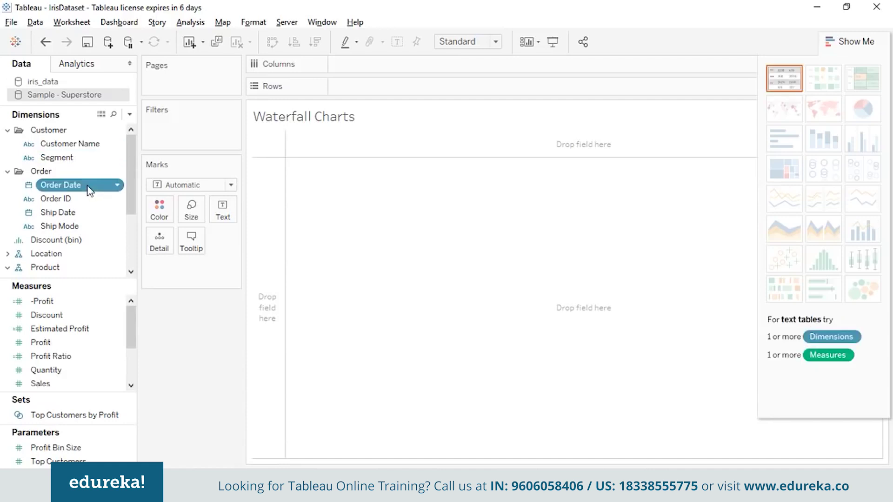
{"action": "left_click_drag", "start_coordinate": [90, 191], "coordinate": [431, 72]}
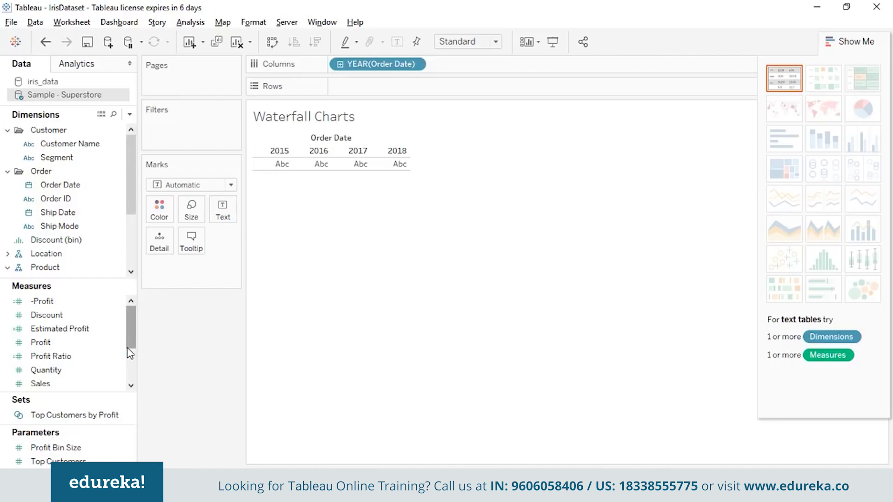
{"action": "left_click", "coordinate": [54, 344]}
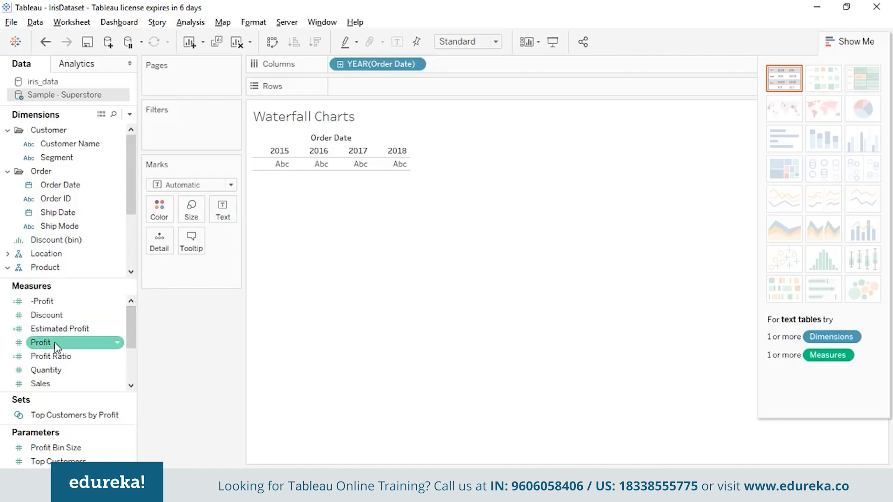
{"action": "left_click_drag", "start_coordinate": [56, 347], "coordinate": [365, 90]}
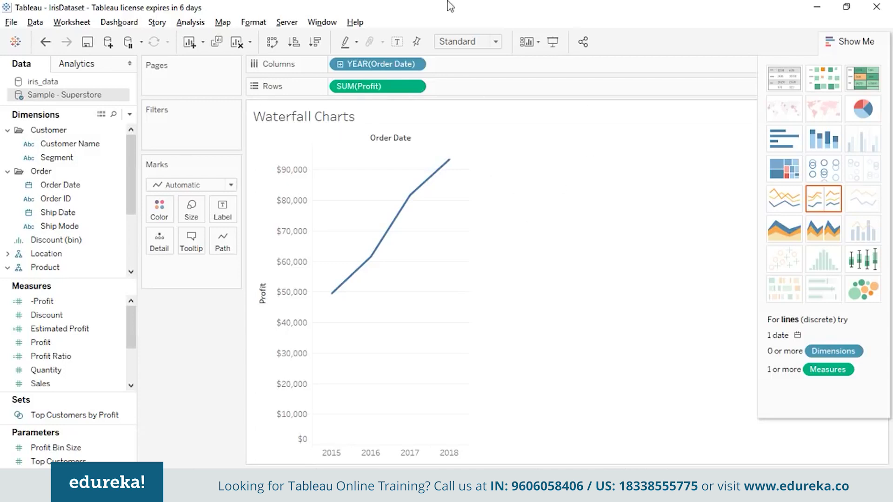
Apply a Running Total quick table calculation to SUM(Profit)
{"action": "left_click", "coordinate": [417, 90]}
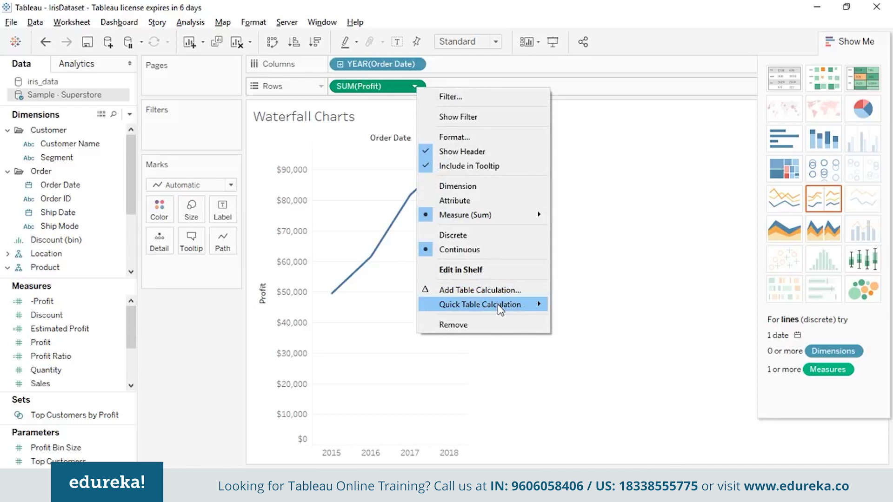
{"action": "mouse_move", "coordinate": [498, 304]}
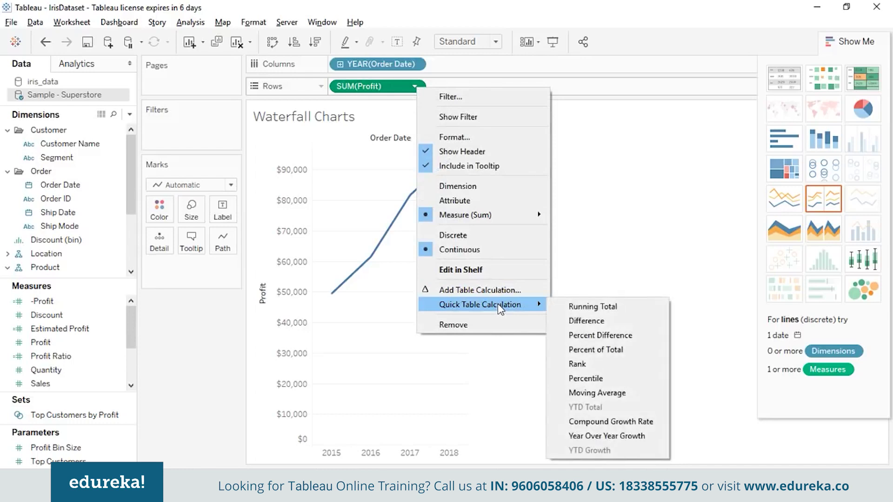
{"action": "left_click", "coordinate": [593, 307]}
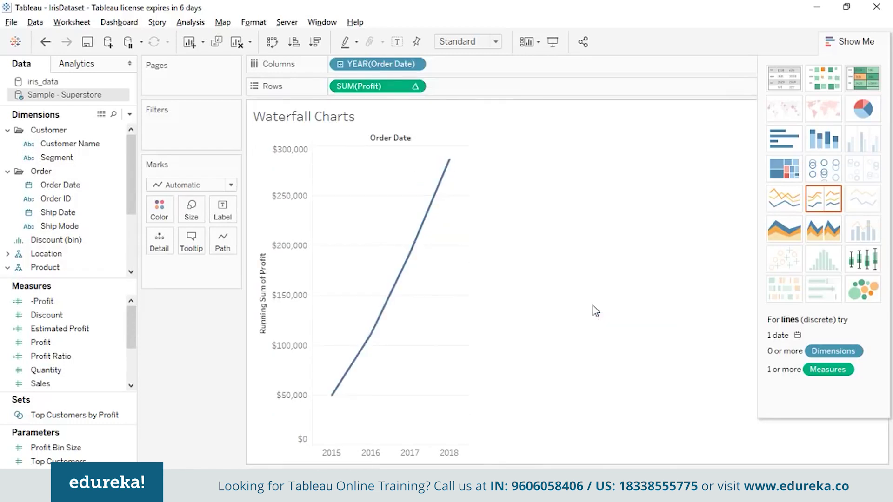
Change the Marks type to Gantt Bar
{"action": "left_click", "coordinate": [124, 184]}
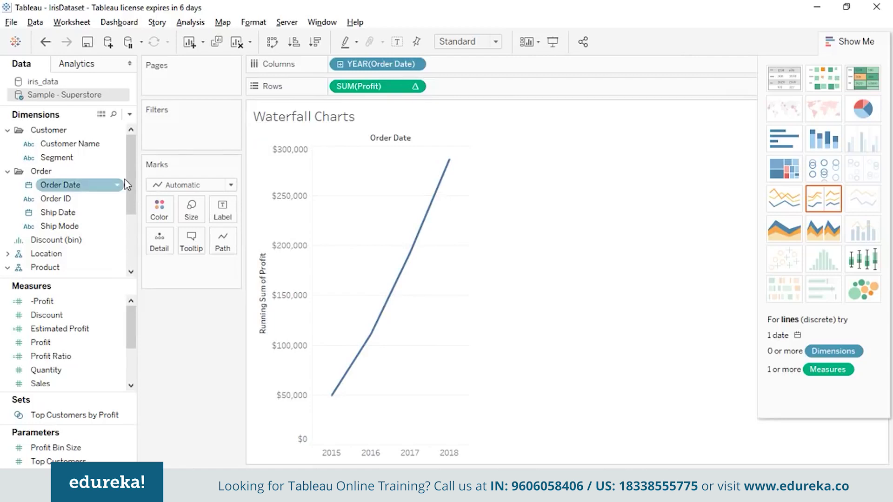
{"action": "left_click", "coordinate": [231, 185]}
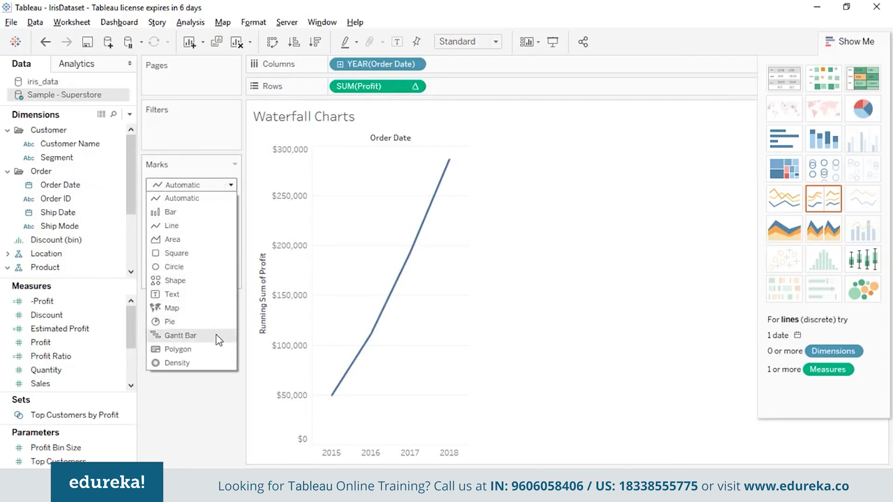
{"action": "left_click", "coordinate": [218, 343]}
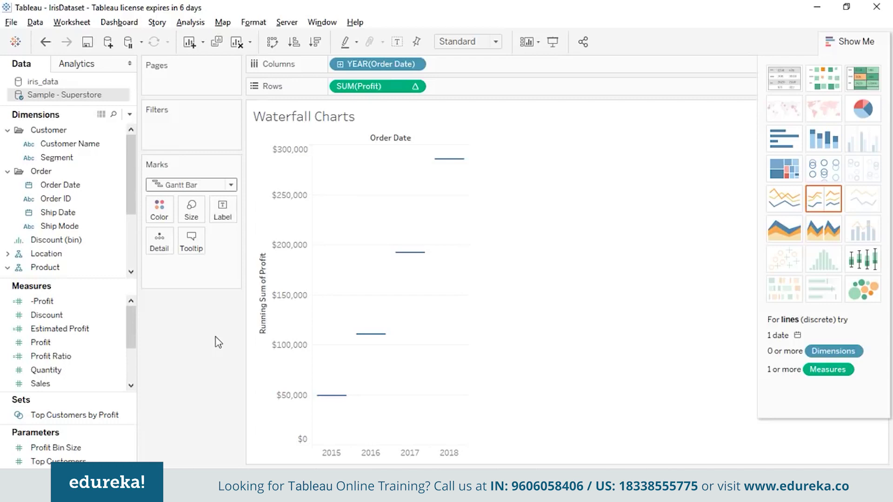
{"action": "left_click", "coordinate": [203, 26]}
Create a calculated field named NegativeProfit with a Profit-based formula and apply it
{"action": "left_click", "coordinate": [261, 278]}
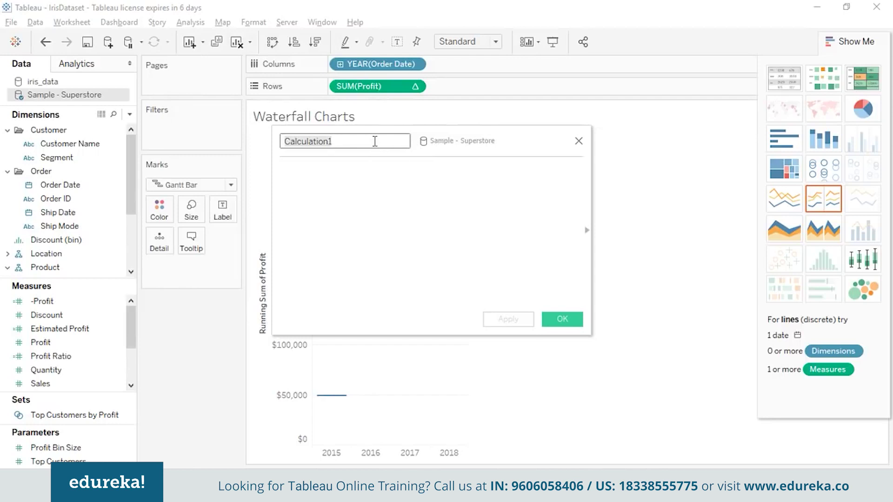
{"action": "key", "text": "ctrl+a"}
{"action": "key", "text": "BackSpace"}
{"action": "type", "text": "Ne"}
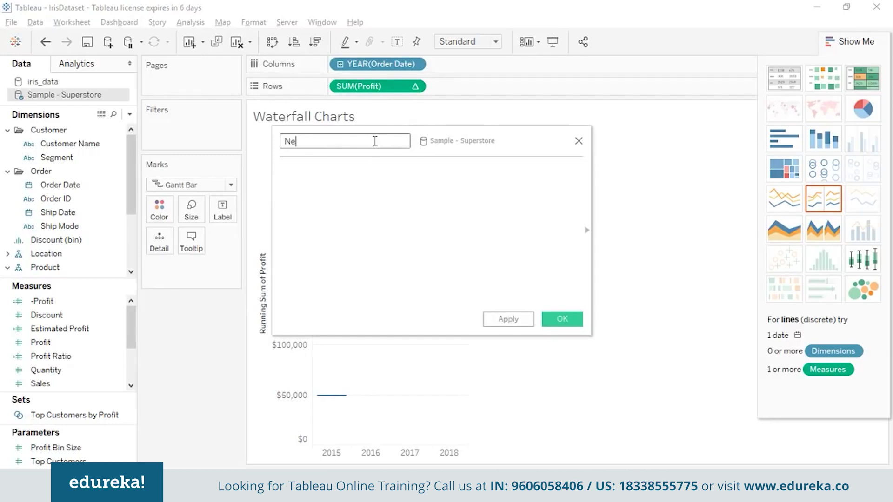
{"action": "type", "text": "gativeProfit"}
{"action": "left_click", "coordinate": [383, 169]}
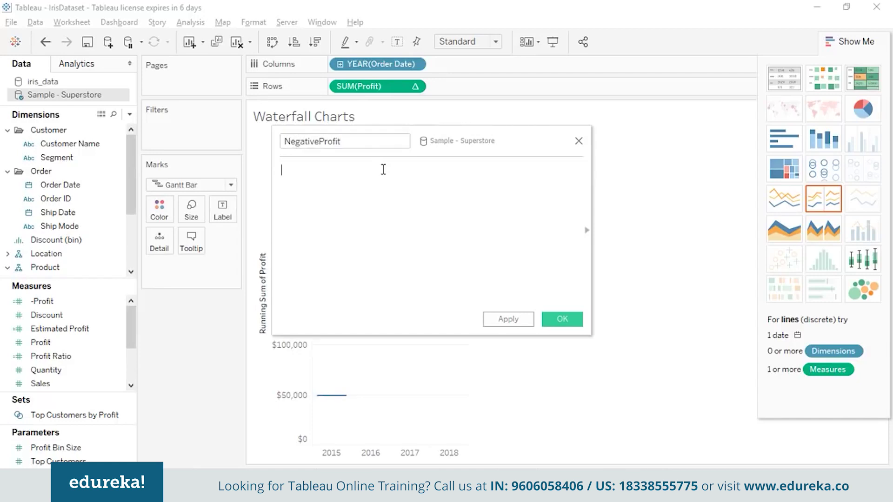
{"action": "type", "text": "[]"}
{"action": "key", "text": "Left"}
{"action": "type", "text": "P"}
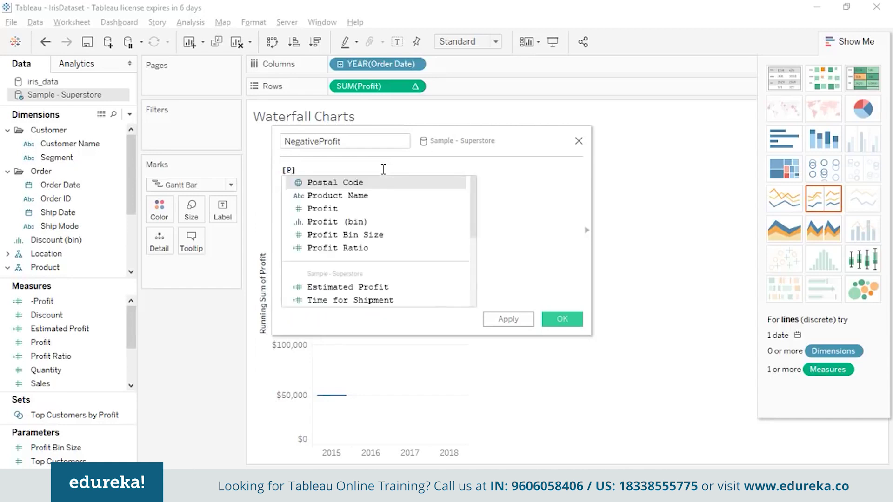
{"action": "double_click", "coordinate": [373, 209]}
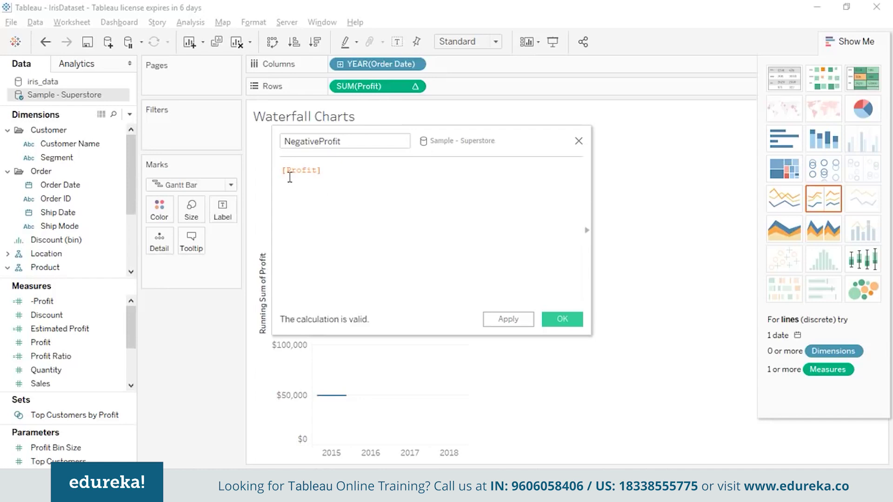
{"action": "type", "text": "-"}
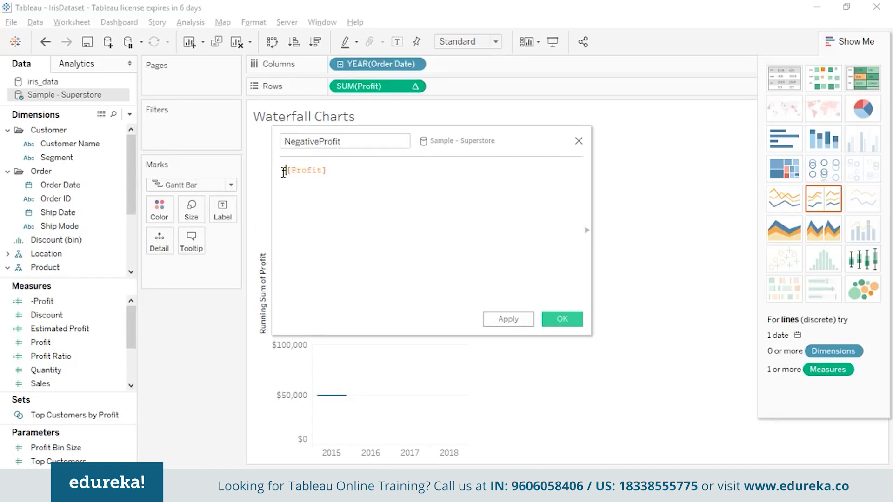
{"action": "left_click", "coordinate": [524, 320]}
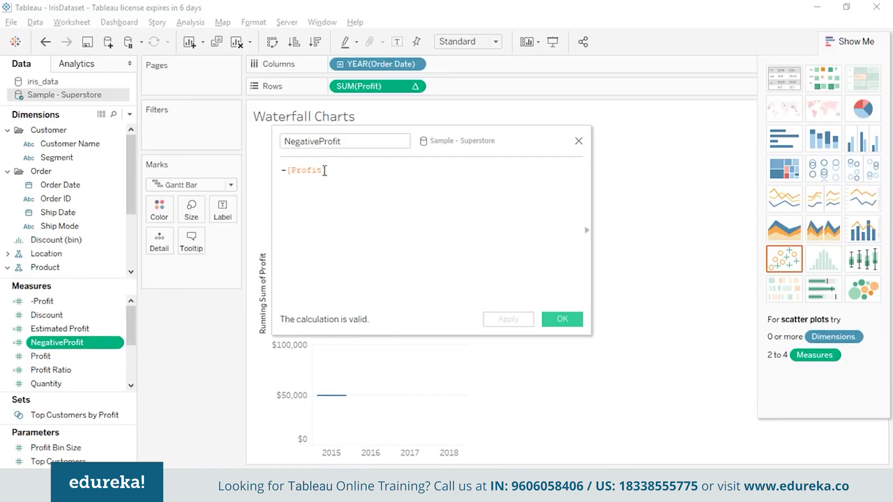
Correct the formula to -[Profit] by removing the stray brackets, then save the field
{"action": "key", "text": "BackSpace"}
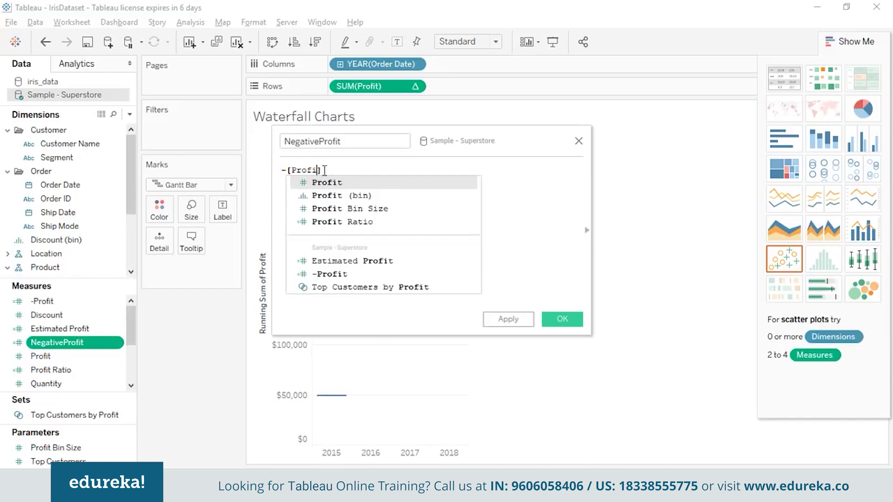
{"action": "key", "text": "BackSpace"}
{"action": "key", "text": "BackSpace"}
{"action": "key", "text": "BackSpace"}
{"action": "key", "text": "BackSpace"}
{"action": "key", "text": "BackSpace"}
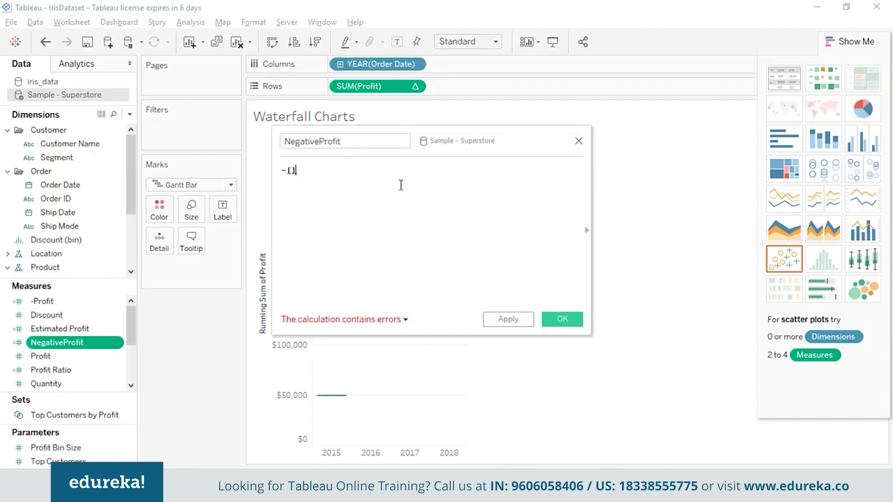
{"action": "type", "text": "Profit"}
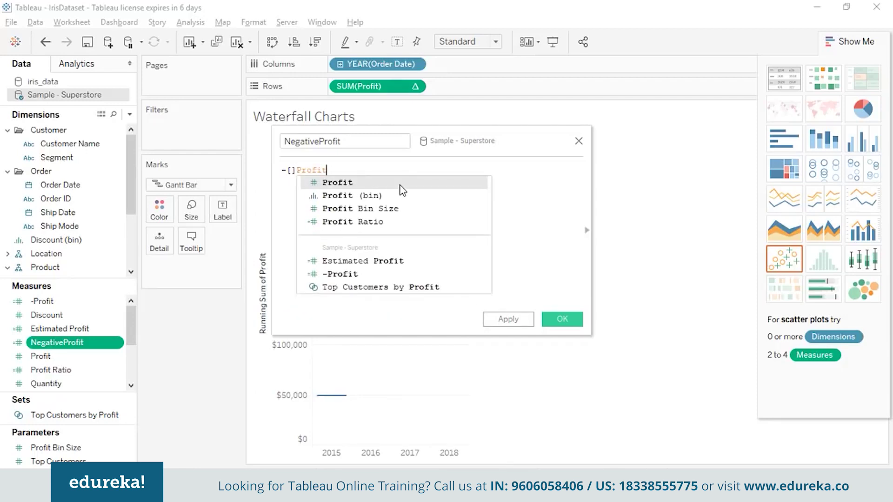
{"action": "left_click", "coordinate": [400, 185]}
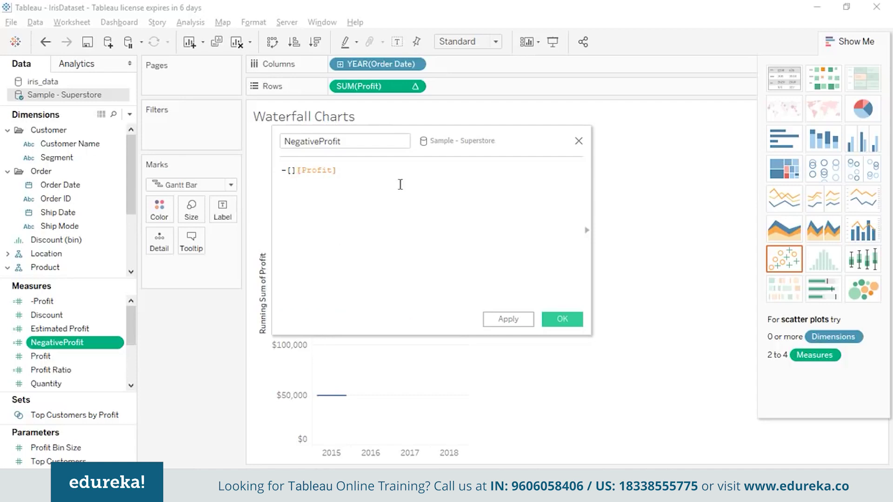
{"action": "left_click", "coordinate": [298, 171]}
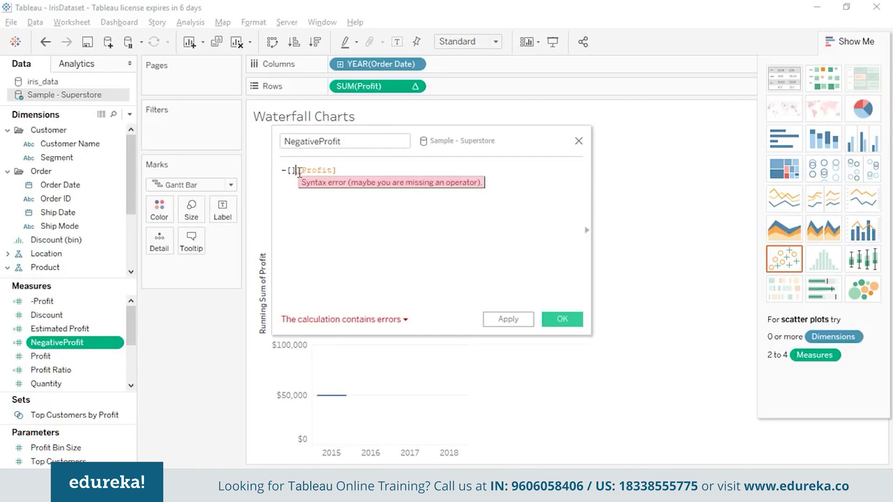
{"action": "key", "text": "BackSpace"}
{"action": "key", "text": "BackSpace"}
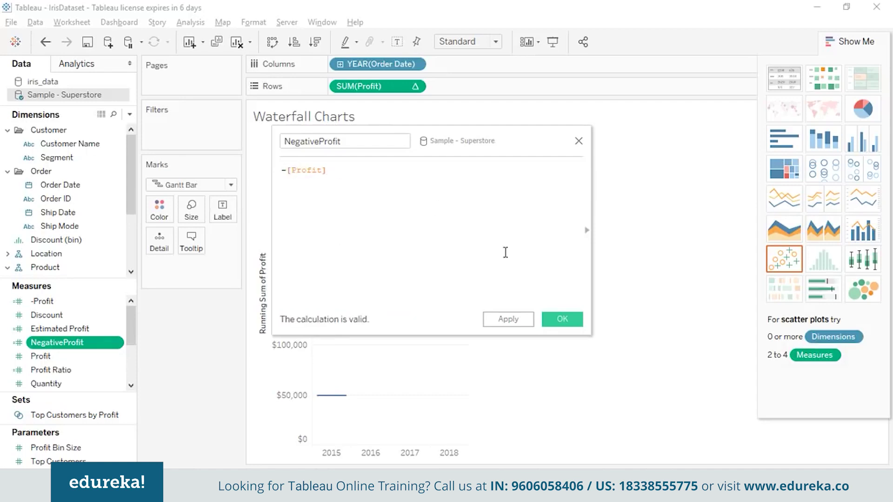
{"action": "left_click", "coordinate": [563, 324]}
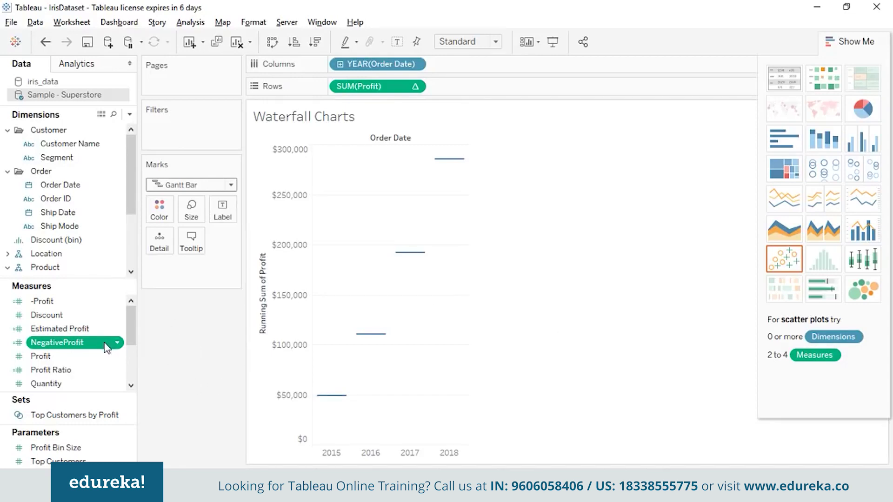
Size the waterfall Gantt bars by SUM(NegativeProfit)
{"action": "left_click_drag", "start_coordinate": [107, 348], "coordinate": [192, 214]}
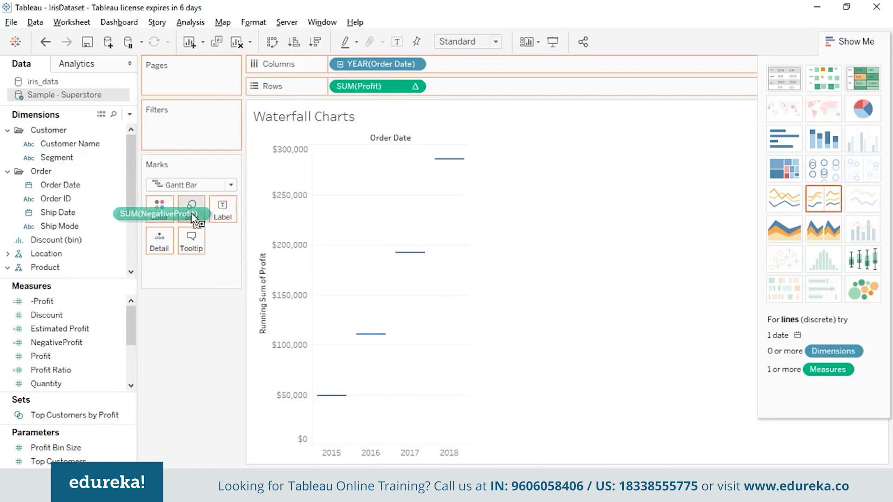
{"action": "left_click_drag", "start_coordinate": [194, 219], "coordinate": [194, 219]}
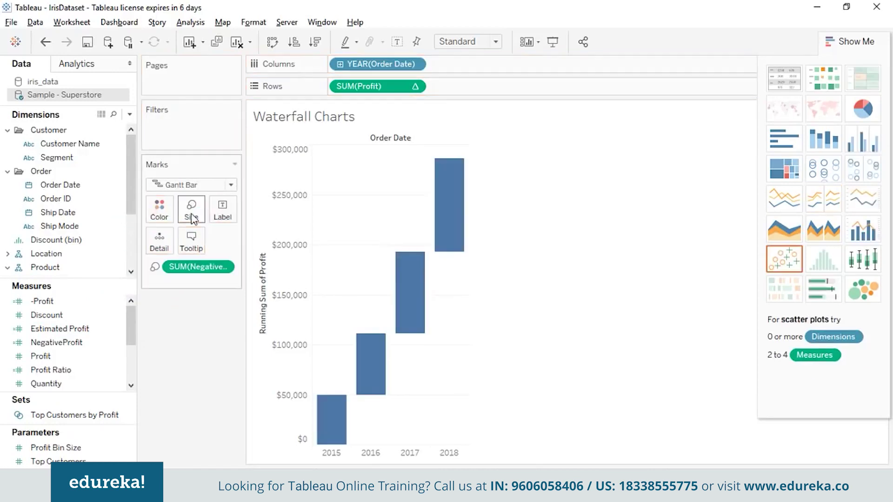
{"action": "left_click", "coordinate": [258, 432]}
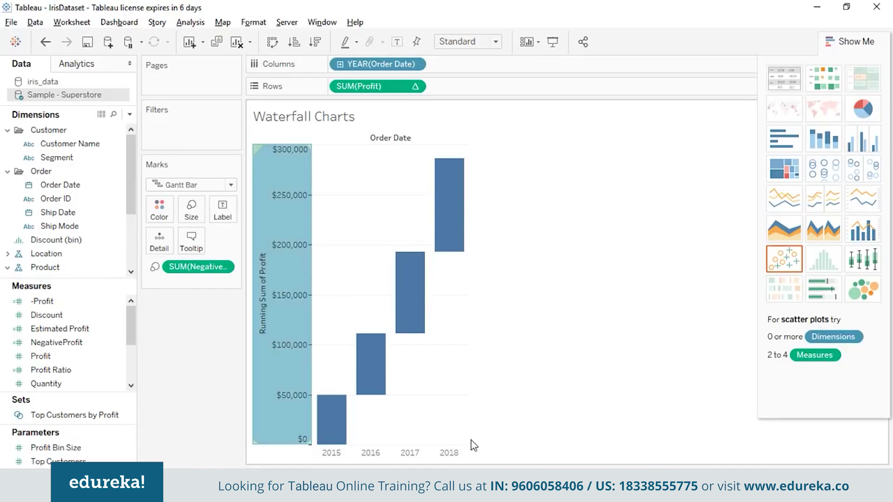
Change the Order Date pill on Columns from YEAR to Month, showing January–December
{"action": "left_click", "coordinate": [414, 64]}
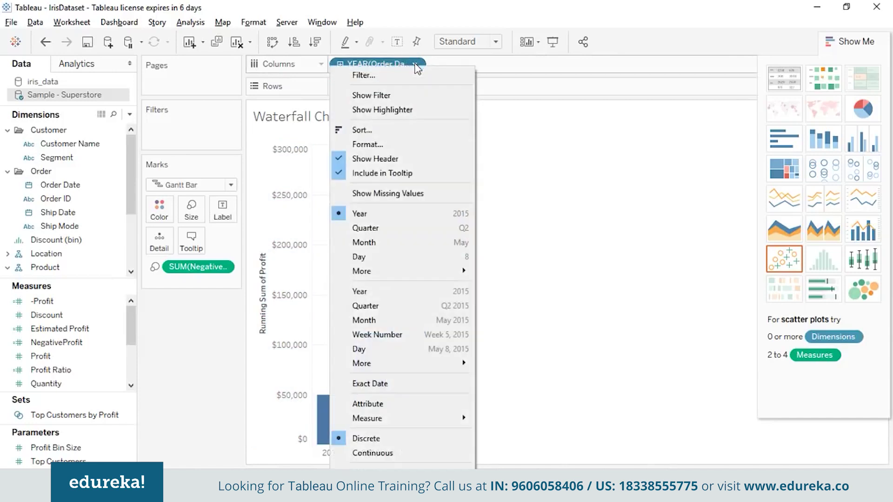
{"action": "left_click", "coordinate": [423, 245]}
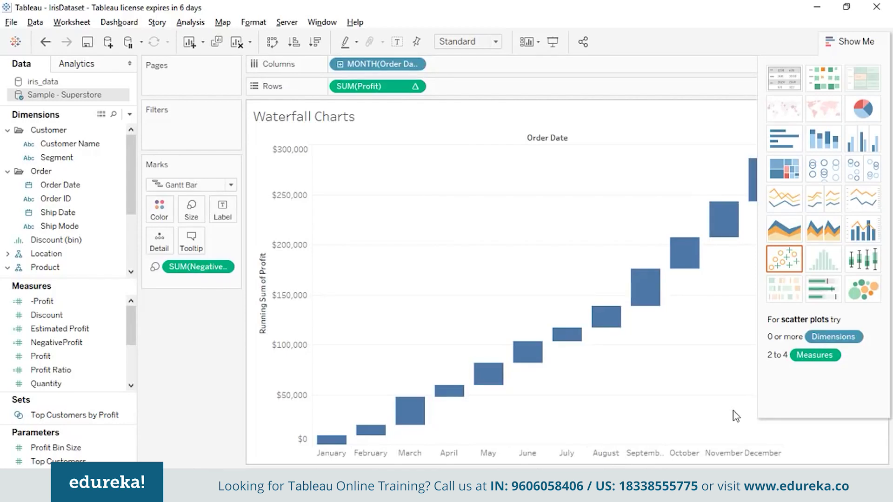
{"action": "left_click", "coordinate": [75, 359]}
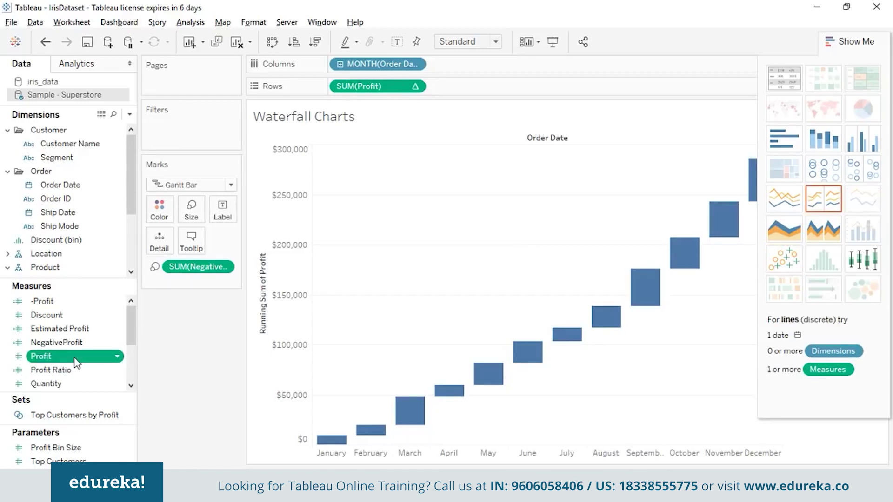
Colour the monthly waterfall bars by SUM(Profit) and check the bar tooltips
{"action": "mouse_move", "coordinate": [76, 362]}
{"action": "left_mouse_down"}
{"action": "mouse_move", "coordinate": [181, 199]}
{"action": "mouse_move", "coordinate": [161, 212]}
{"action": "left_mouse_up"}
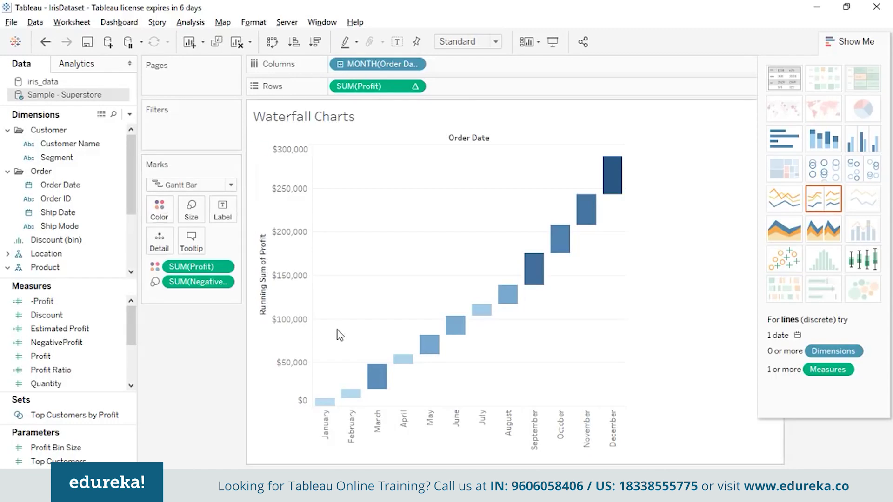
{"action": "mouse_move", "coordinate": [401, 370]}
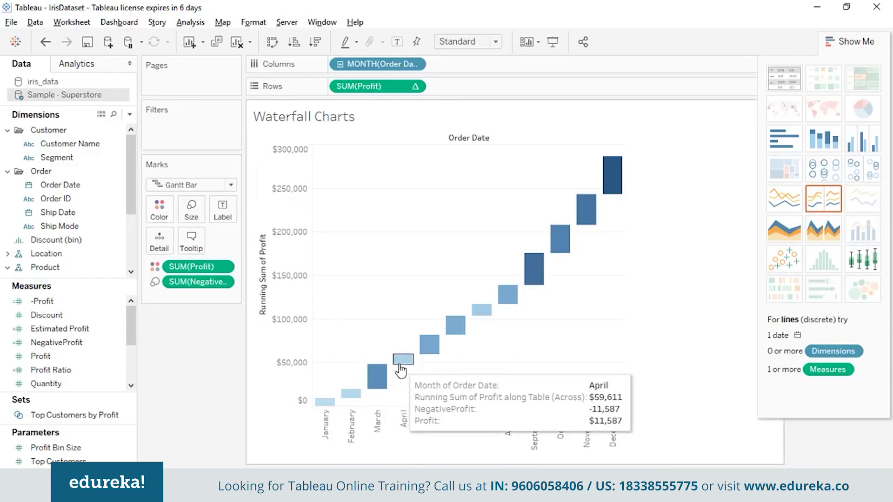
{"action": "mouse_move", "coordinate": [461, 331]}
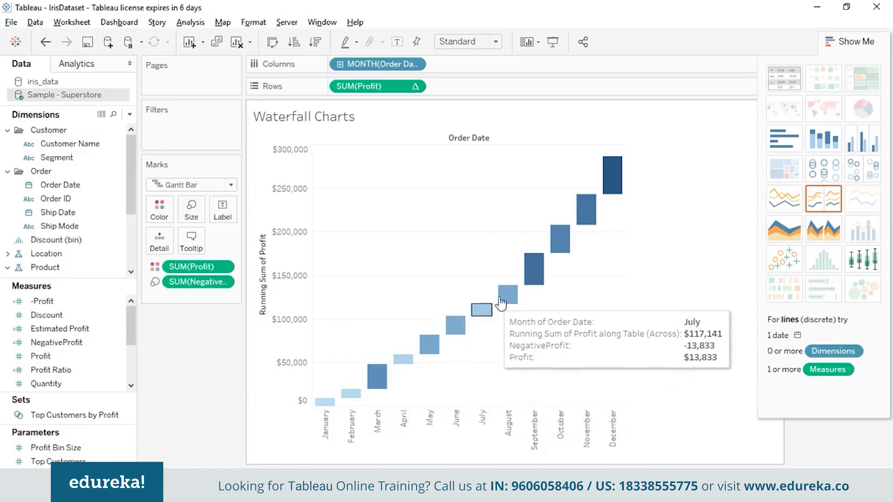
{"action": "mouse_move", "coordinate": [504, 303]}
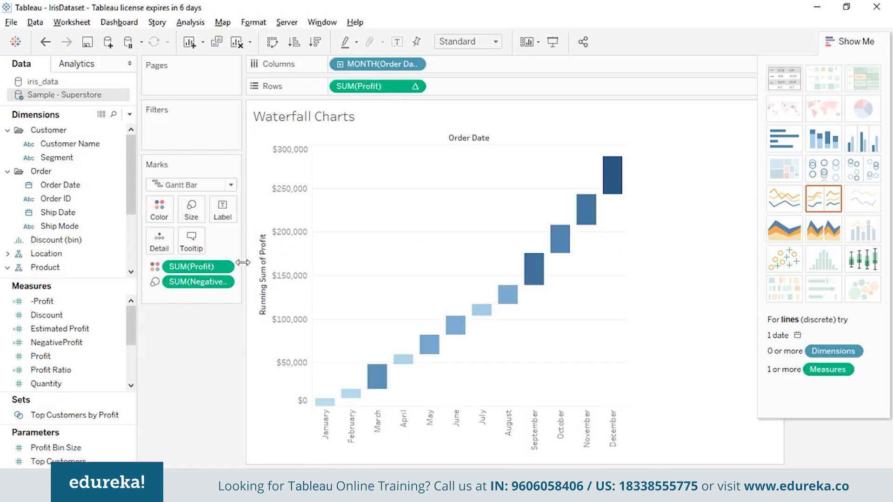
Switch the Profit colour scheme to the Red-Green-White Diverging palette and apply it
{"action": "left_click", "coordinate": [168, 222]}
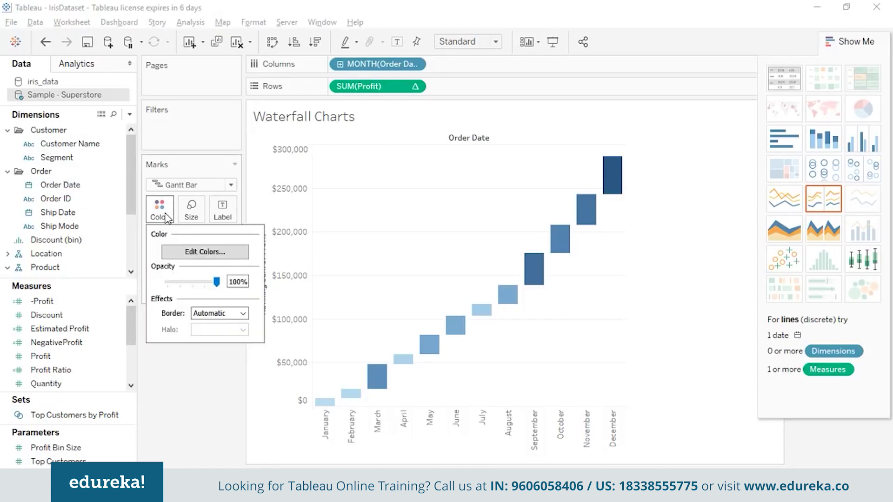
{"action": "left_click", "coordinate": [228, 253]}
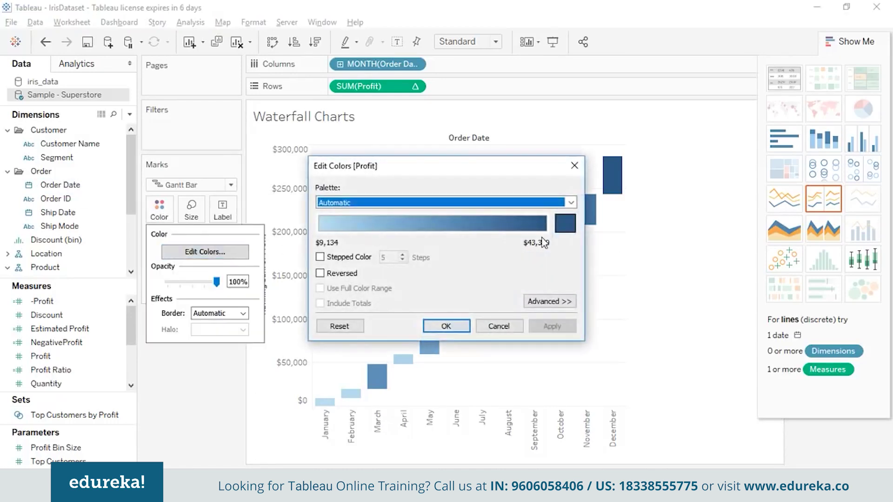
{"action": "left_click", "coordinate": [571, 202]}
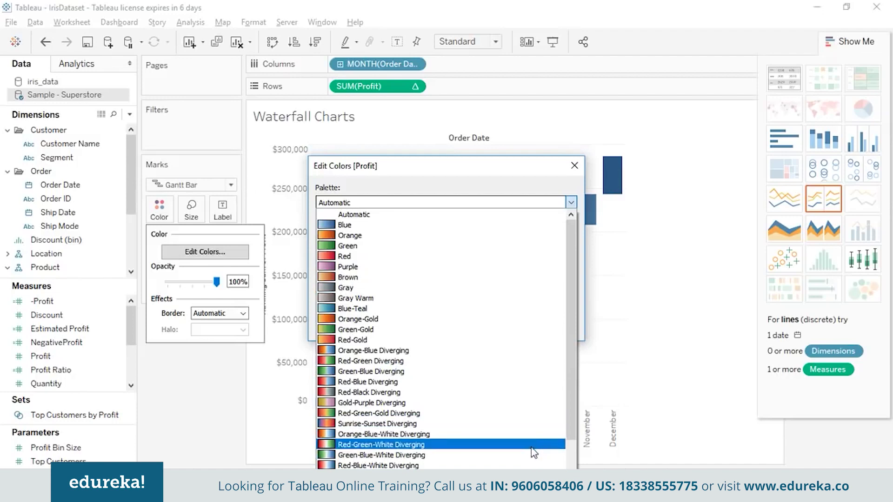
{"action": "left_click", "coordinate": [532, 447]}
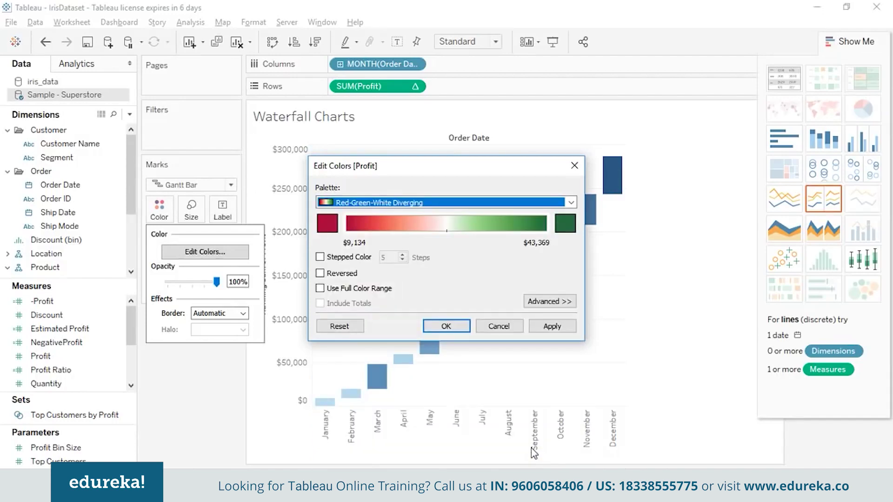
{"action": "left_click", "coordinate": [553, 327]}
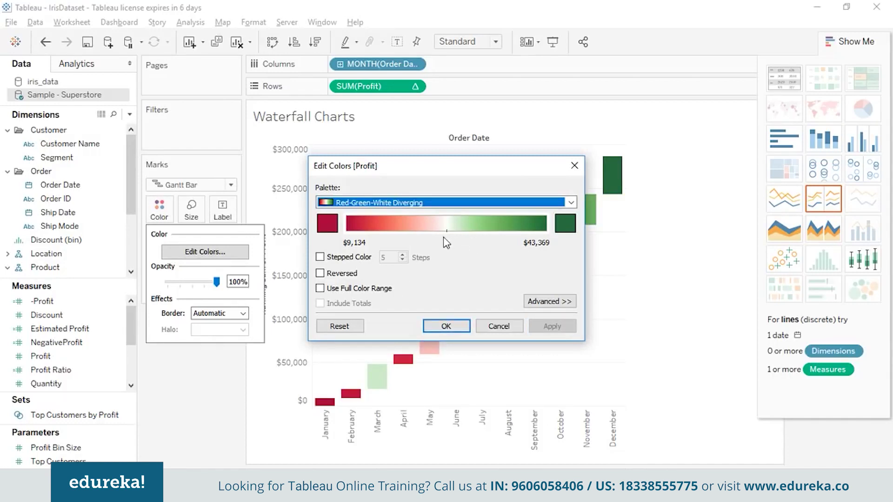
{"action": "left_click", "coordinate": [447, 326]}
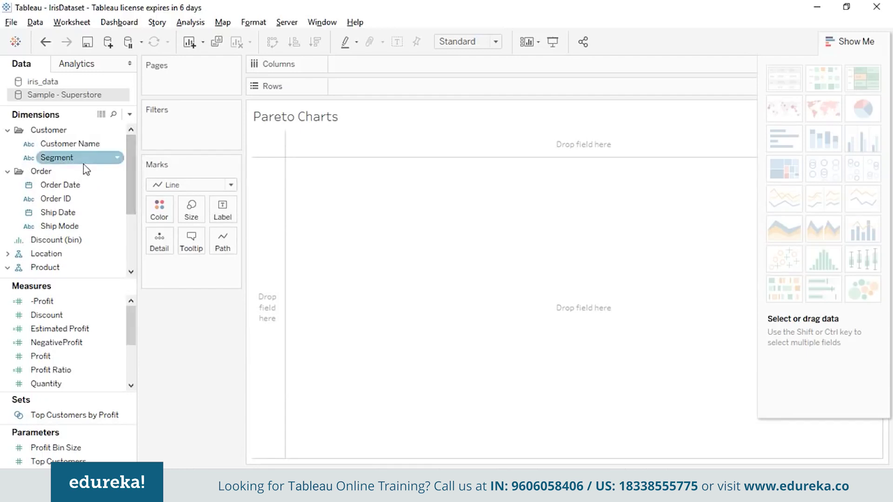
Put Sub-Category on Columns and Sales on Rows to plot SUM(Sales) per sub-category
{"action": "left_click_drag", "start_coordinate": [126, 214], "coordinate": [381, 67]}
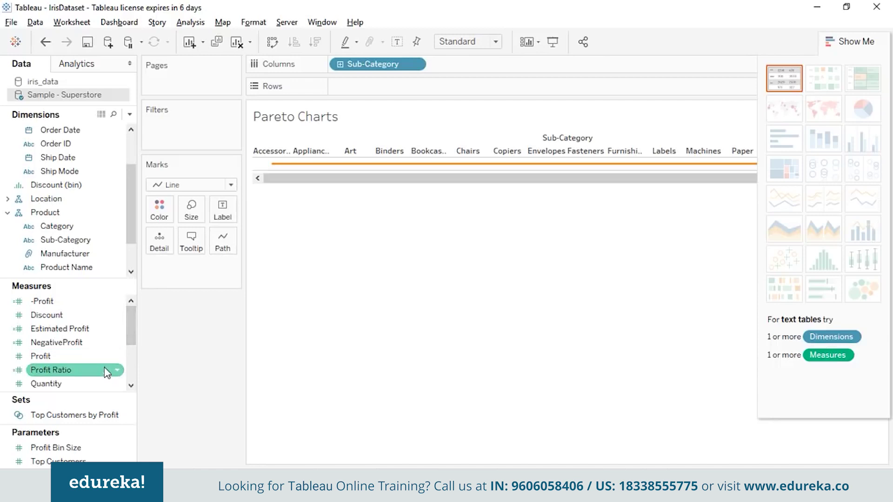
{"action": "scroll", "coordinate": [132, 341], "scroll_direction": "down", "scroll_amount": 2}
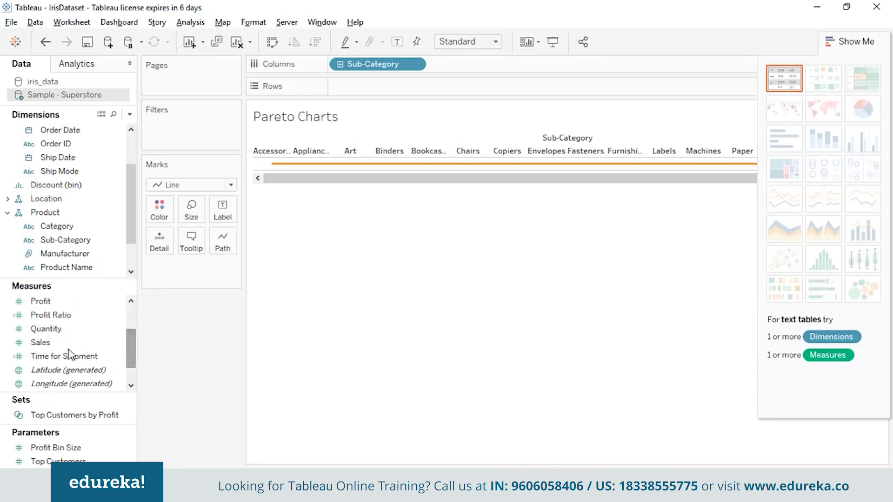
{"action": "mouse_move", "coordinate": [80, 343]}
{"action": "left_mouse_down"}
{"action": "mouse_move", "coordinate": [279, 269]}
{"action": "mouse_move", "coordinate": [409, 76]}
{"action": "mouse_move", "coordinate": [364, 89]}
{"action": "left_mouse_up"}
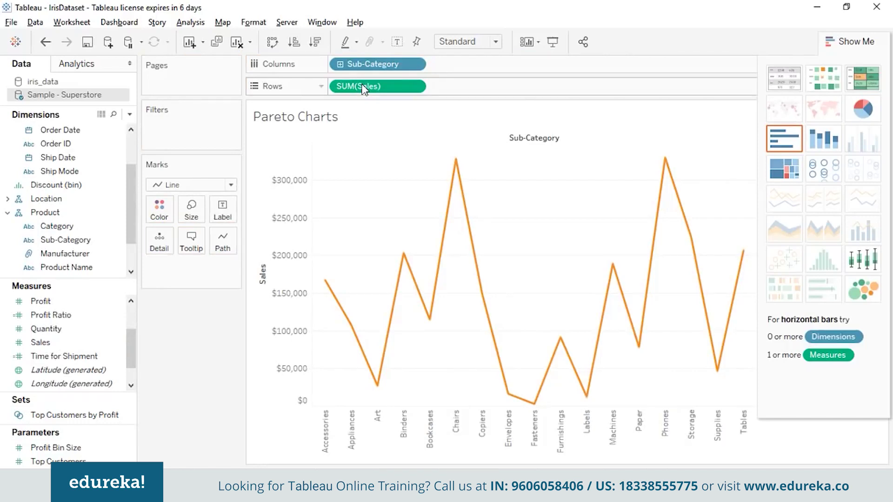
{"action": "left_click", "coordinate": [231, 185]}
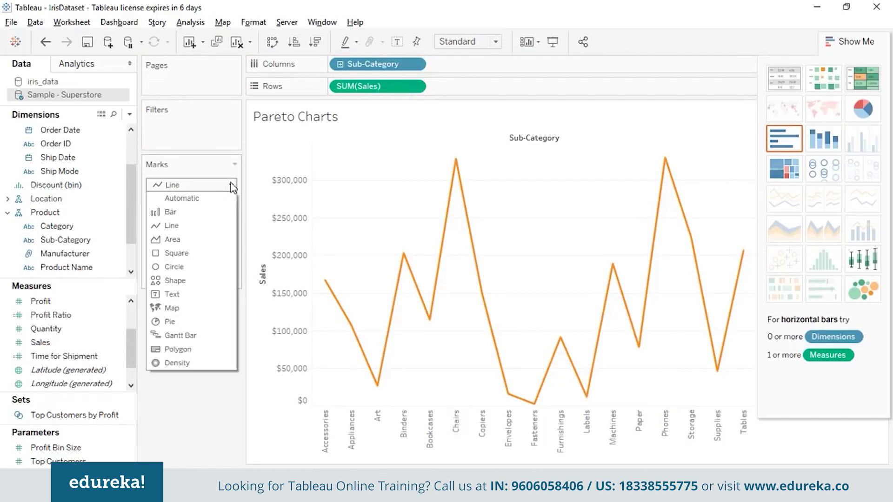
Draw the Sales marks as bars coloured blue
{"action": "left_click", "coordinate": [212, 212]}
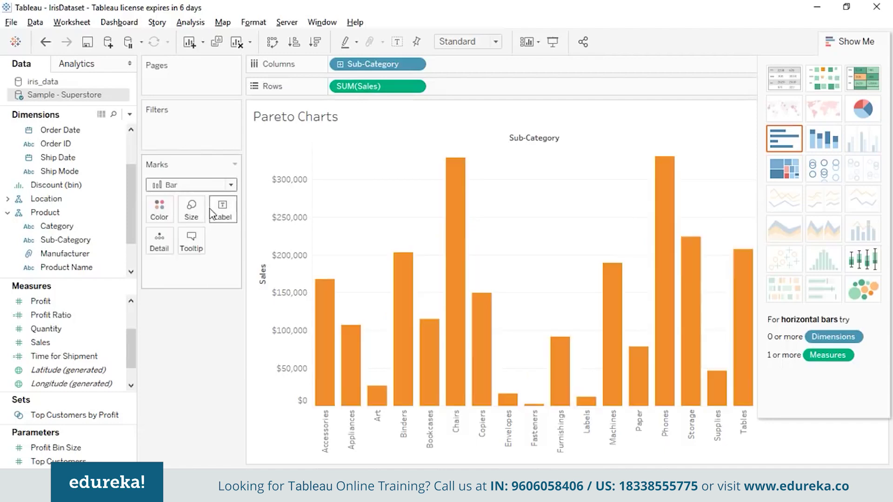
{"action": "left_click", "coordinate": [158, 208]}
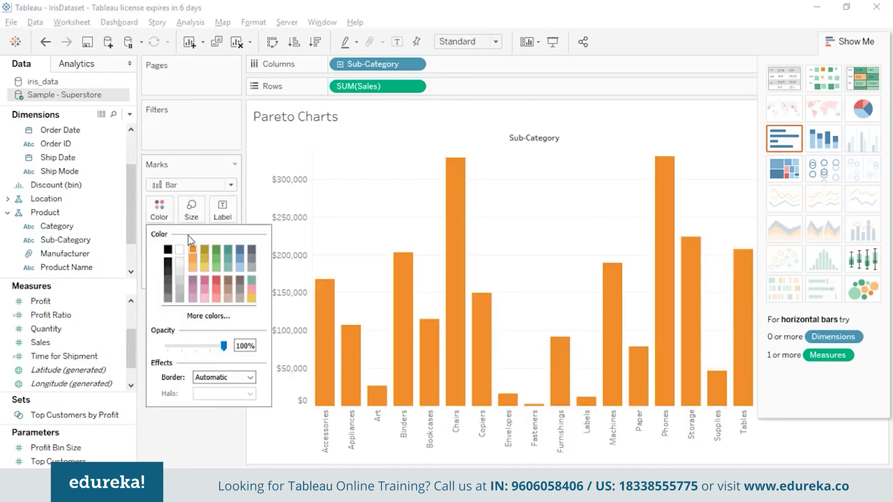
{"action": "left_click", "coordinate": [240, 251]}
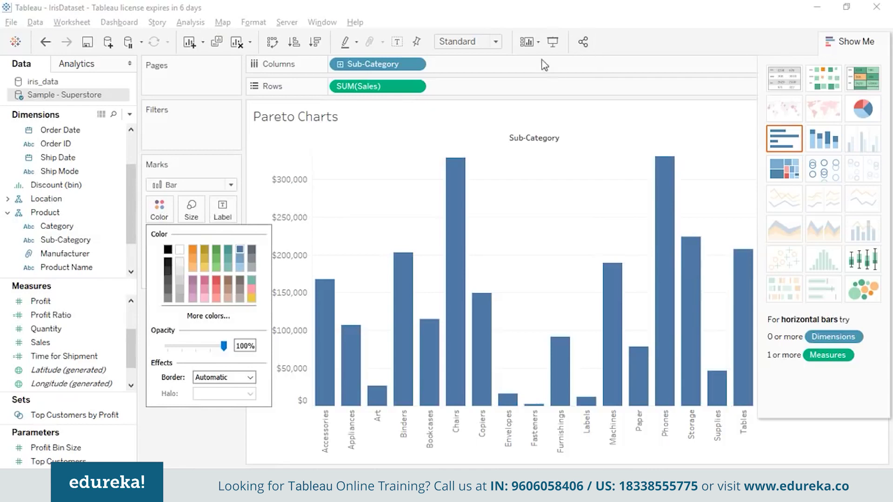
{"action": "left_click", "coordinate": [496, 88]}
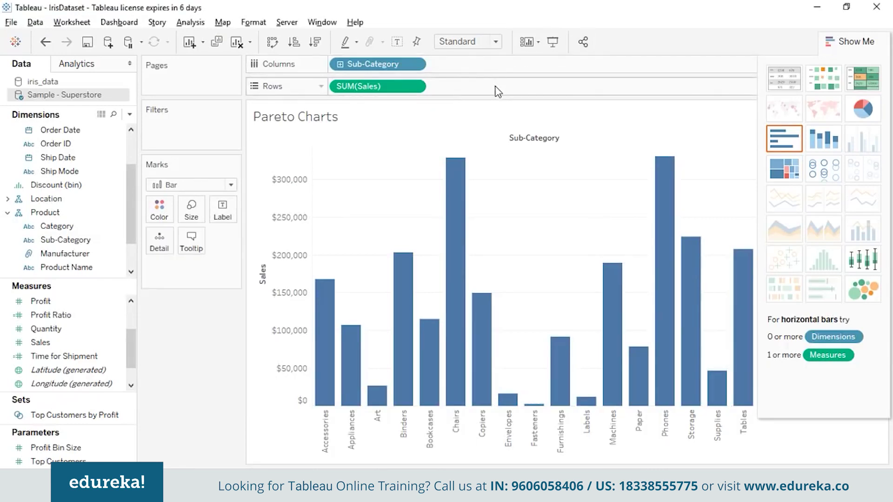
Sort Sub-Category descending by the Sales field, Phones first
{"action": "left_click", "coordinate": [416, 65]}
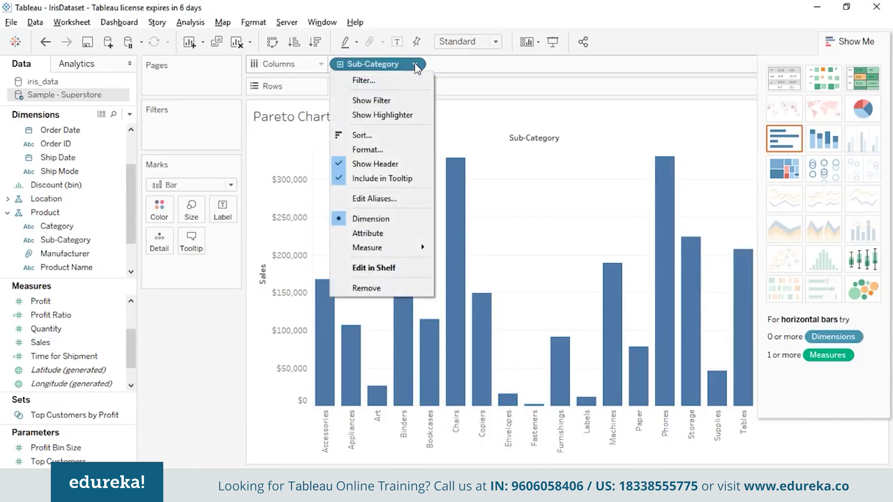
{"action": "left_click", "coordinate": [414, 135]}
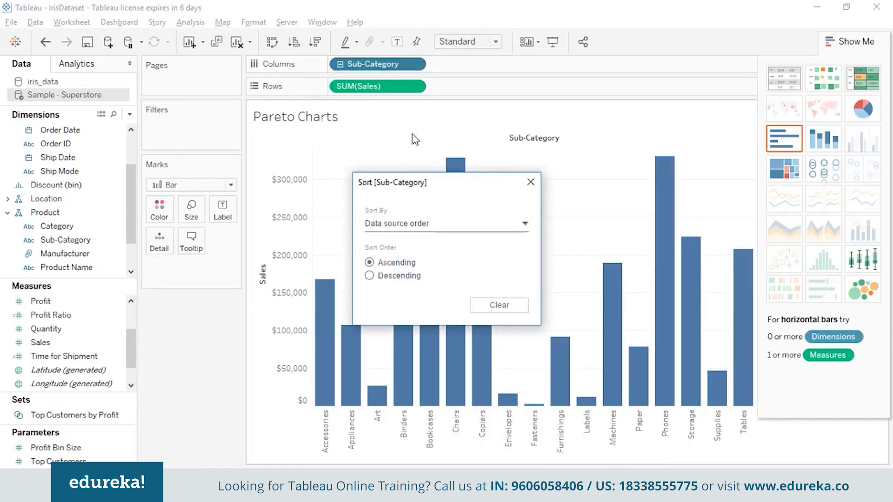
{"action": "left_click", "coordinate": [524, 227]}
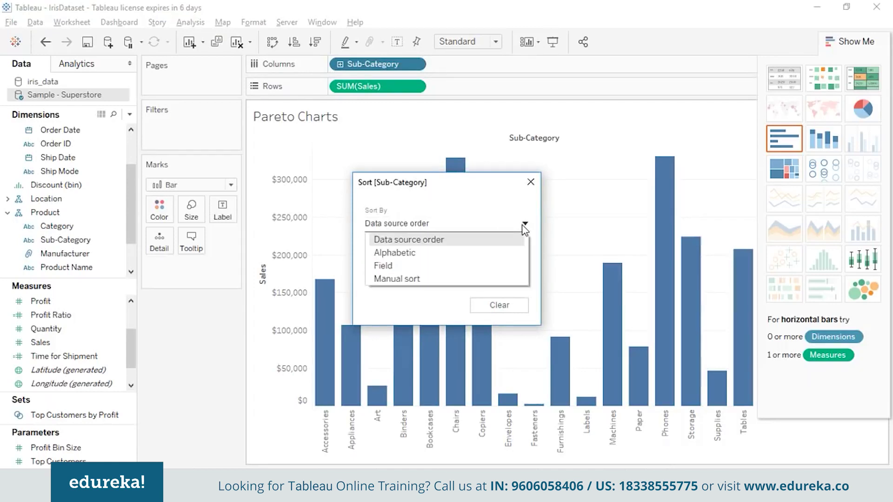
{"action": "left_click", "coordinate": [520, 264]}
{"action": "left_click", "coordinate": [387, 277]}
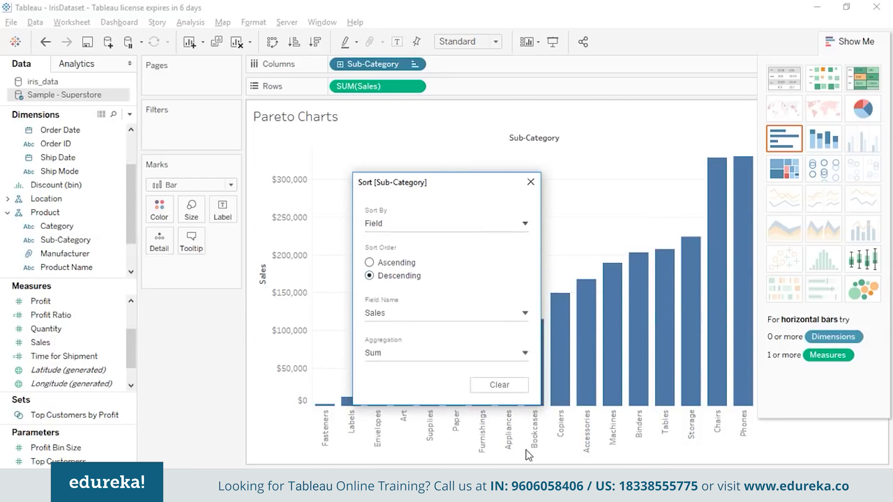
{"action": "left_click", "coordinate": [531, 182]}
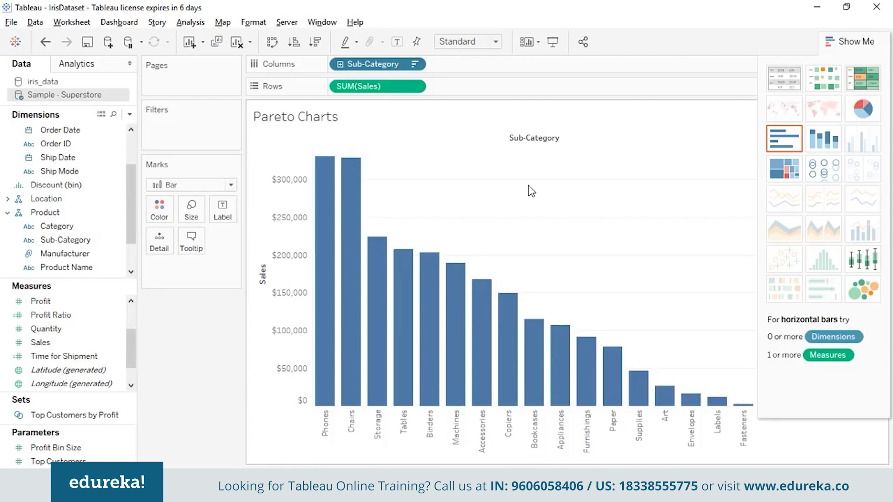
{"action": "left_click", "coordinate": [116, 343]}
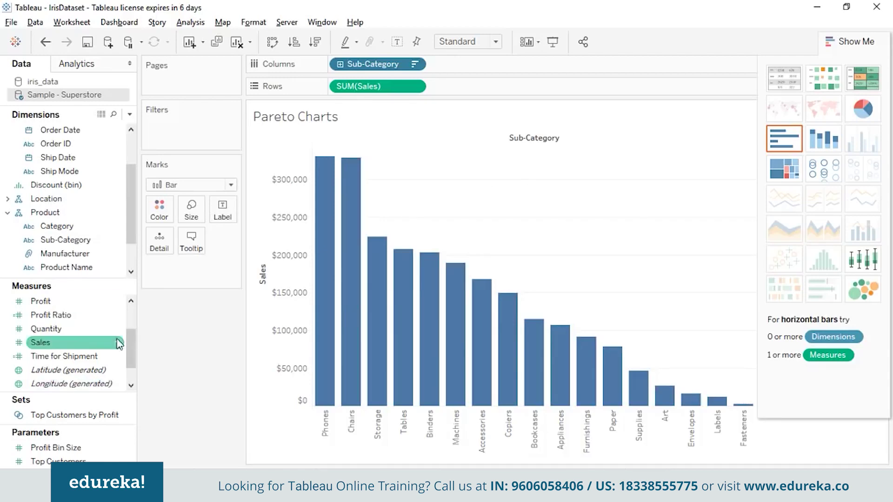
Add a second SUM(Sales) to Rows and combine both Sales measures on a dual axis
{"action": "left_click", "coordinate": [95, 346]}
{"action": "left_click_drag", "start_coordinate": [95, 346], "coordinate": [500, 90]}
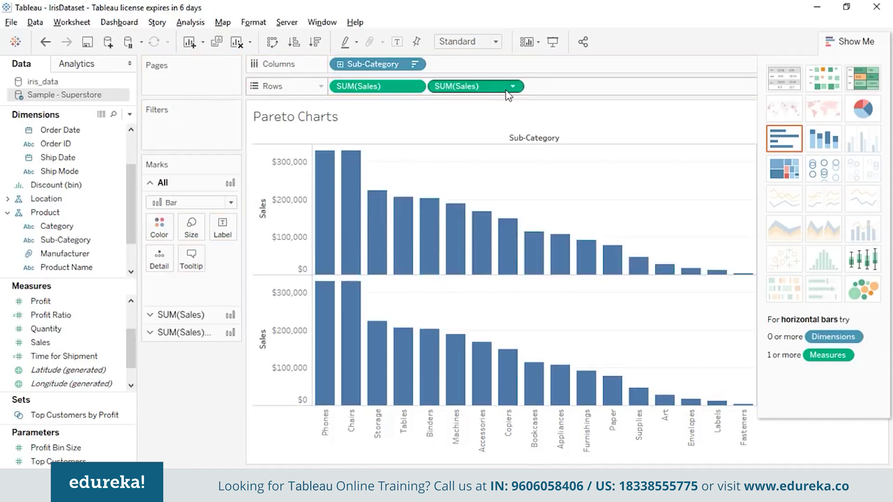
{"action": "left_click", "coordinate": [512, 88]}
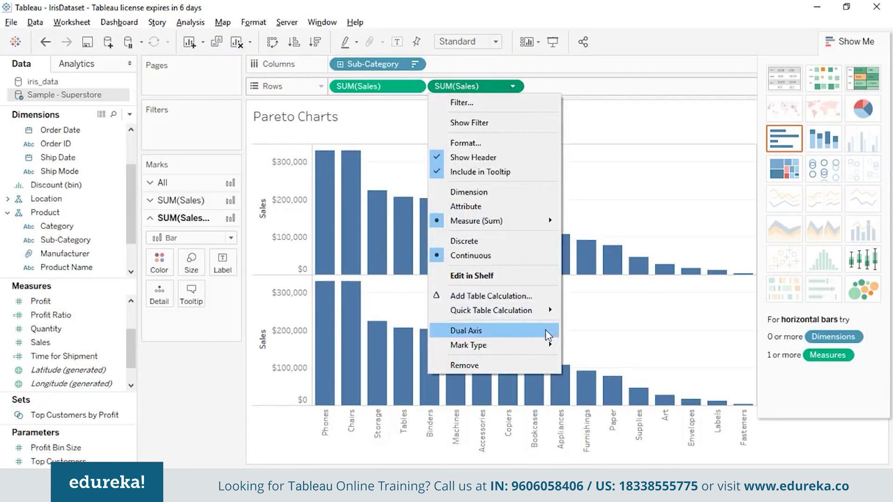
{"action": "left_click", "coordinate": [467, 330]}
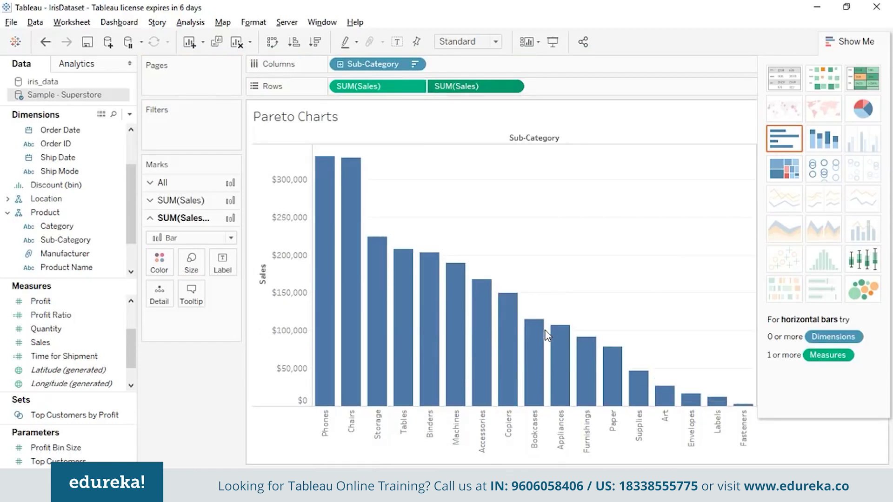
Set the second Sales series to Automatic marks and make it a Running Total
{"action": "left_click", "coordinate": [231, 238]}
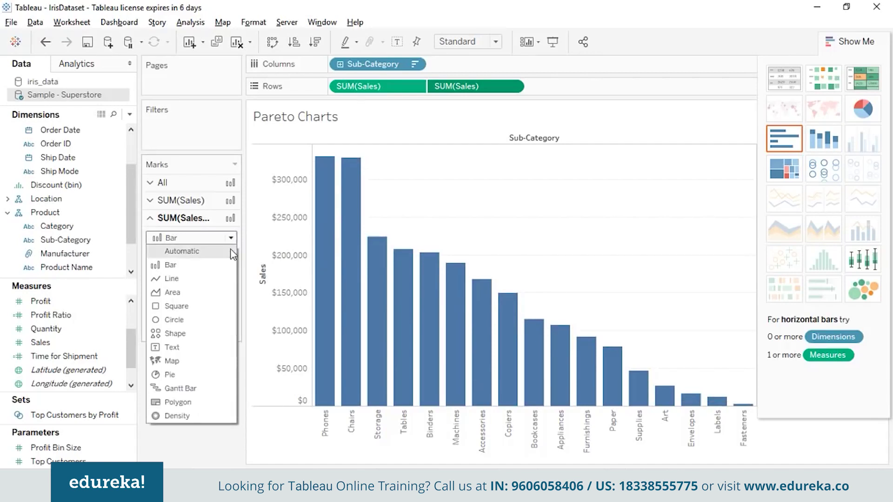
{"action": "left_click", "coordinate": [231, 252]}
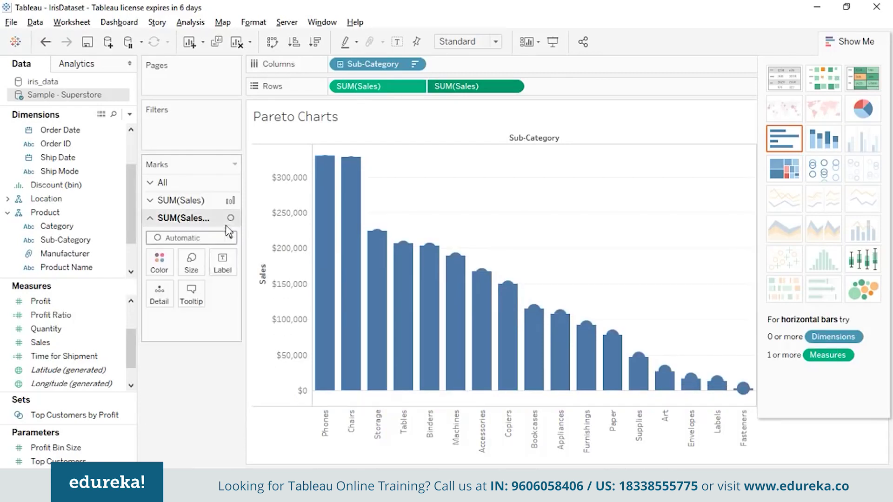
{"action": "mouse_move", "coordinate": [430, 250]}
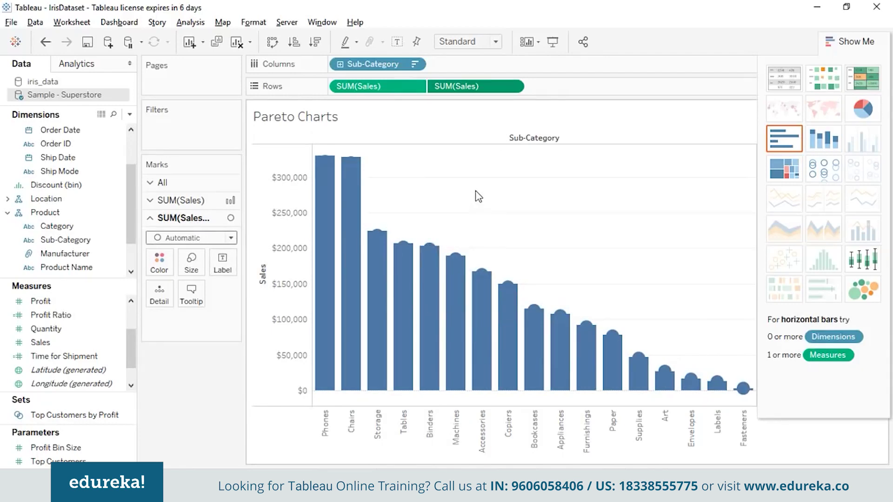
{"action": "left_click", "coordinate": [513, 87]}
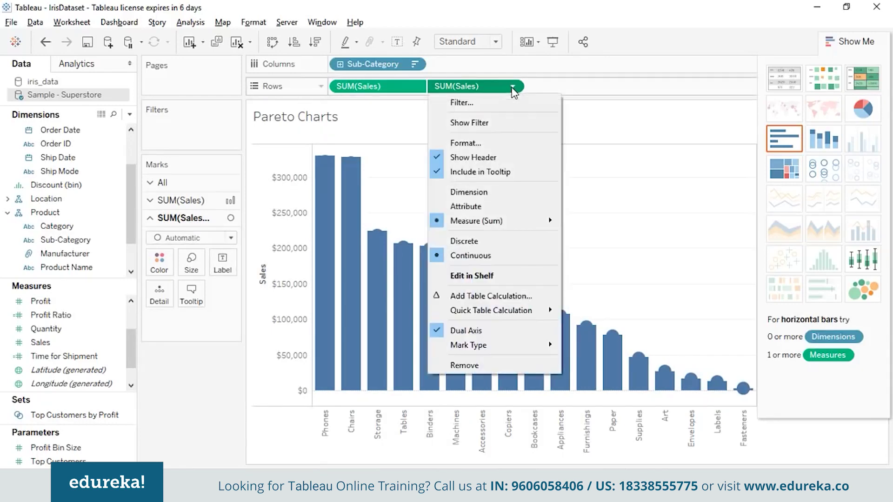
{"action": "mouse_move", "coordinate": [540, 311]}
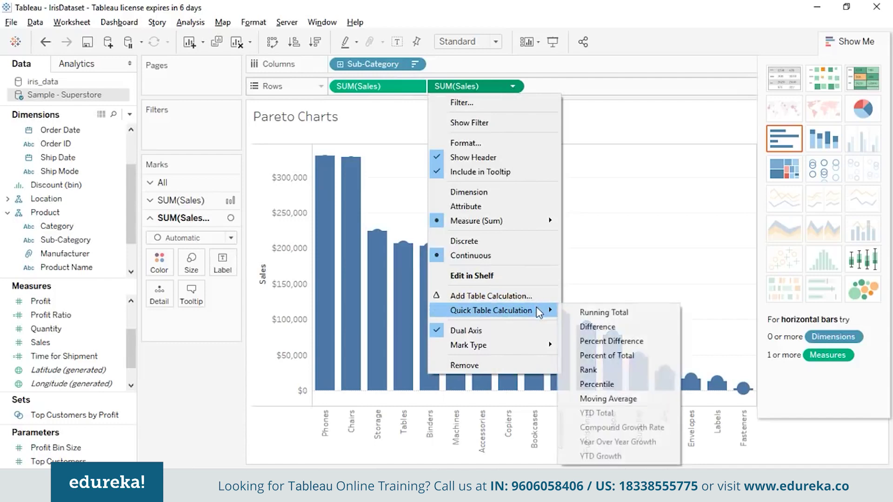
{"action": "left_click", "coordinate": [595, 313]}
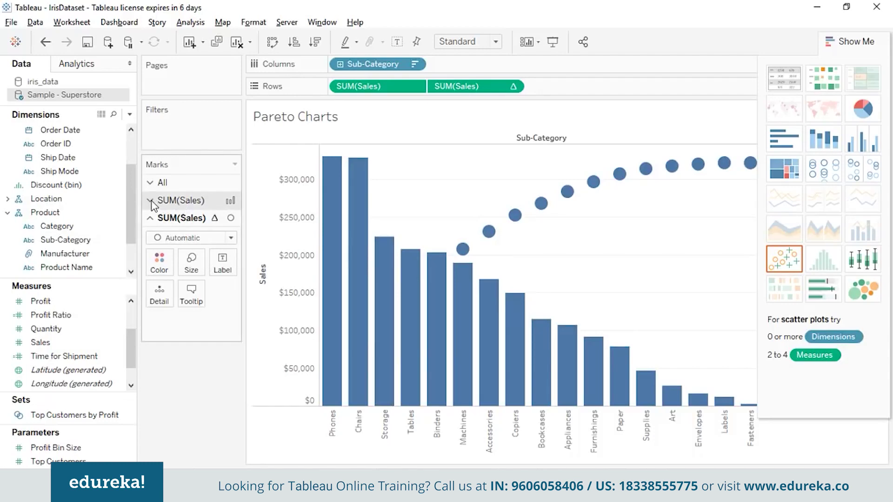
Keep the first Sales card as Bar and set the running-total card to Line
{"action": "left_click", "coordinate": [180, 201]}
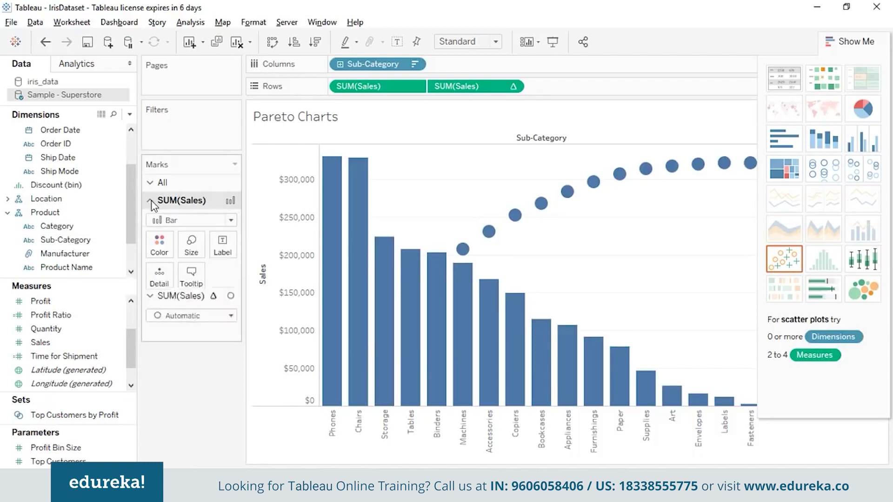
{"action": "left_click", "coordinate": [227, 220]}
{"action": "left_click", "coordinate": [221, 255]}
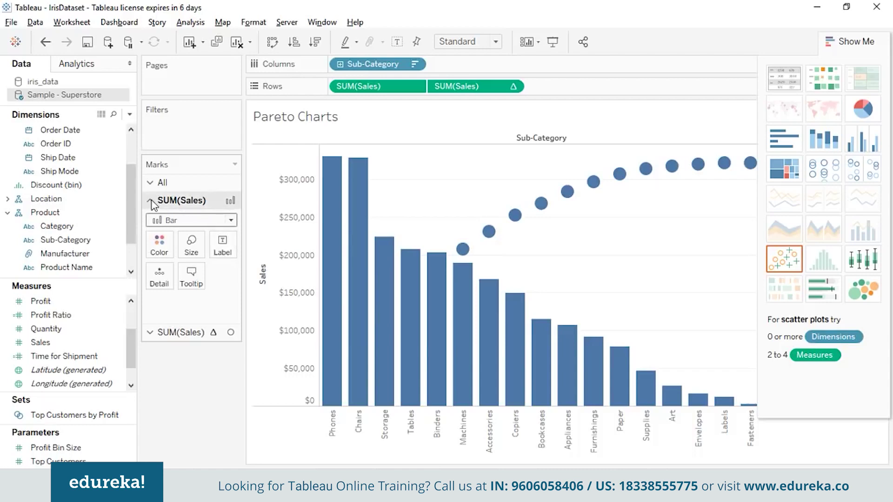
{"action": "left_click", "coordinate": [152, 332]}
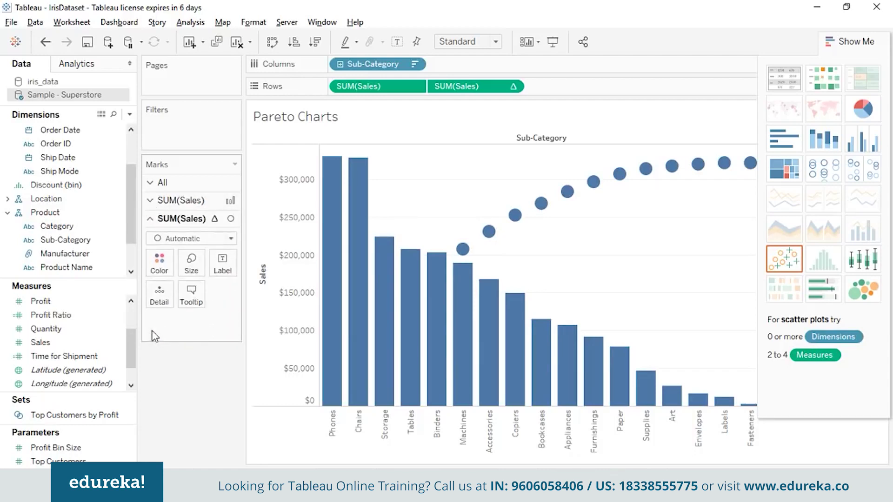
{"action": "left_click", "coordinate": [230, 238]}
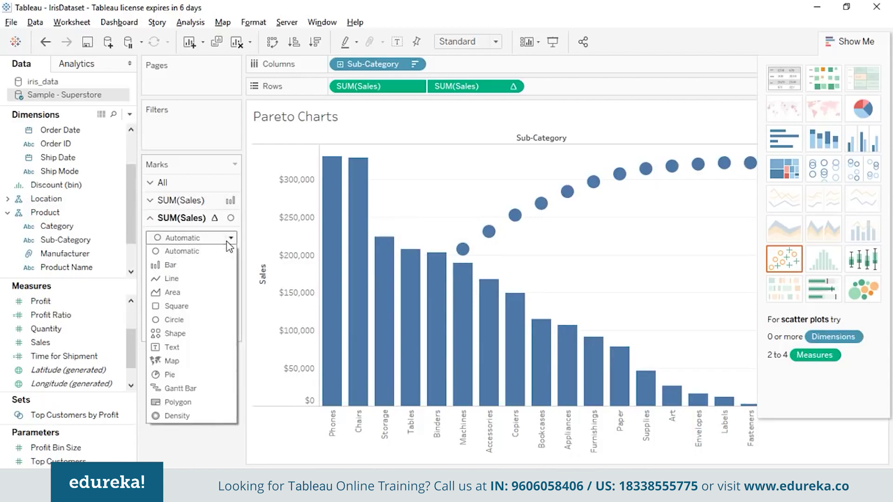
{"action": "left_click", "coordinate": [164, 279]}
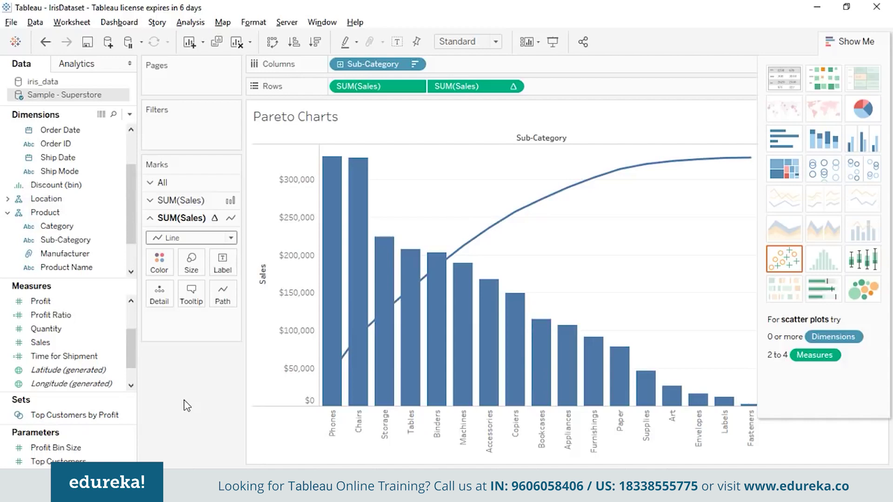
Colour the running-total line orange and add dot markers to it
{"action": "left_click", "coordinate": [161, 268]}
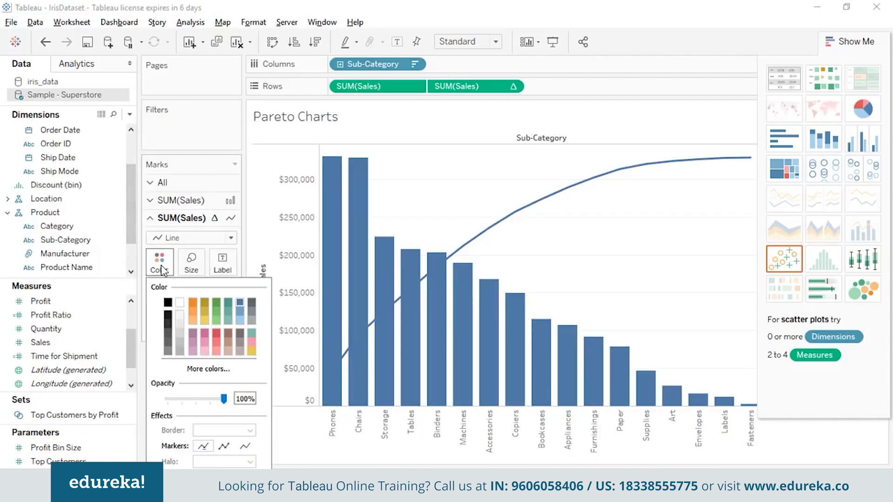
{"action": "left_click", "coordinate": [194, 305]}
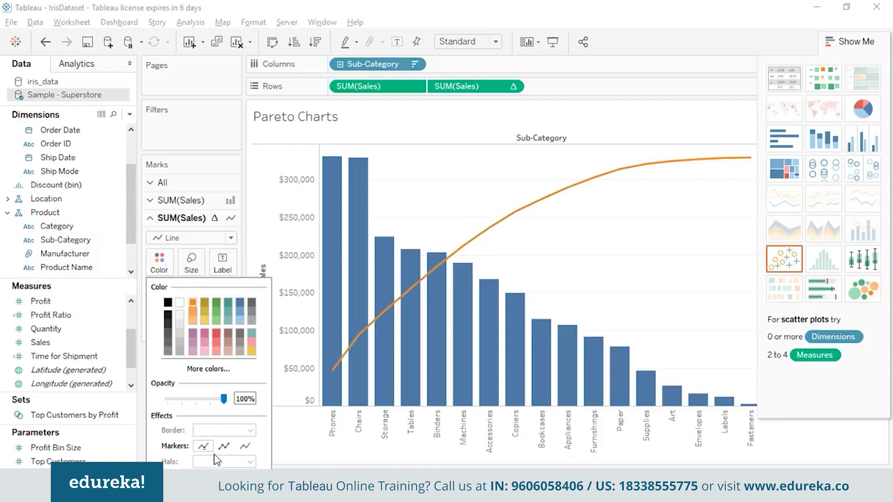
{"action": "left_click", "coordinate": [224, 446]}
{"action": "left_click", "coordinate": [225, 447]}
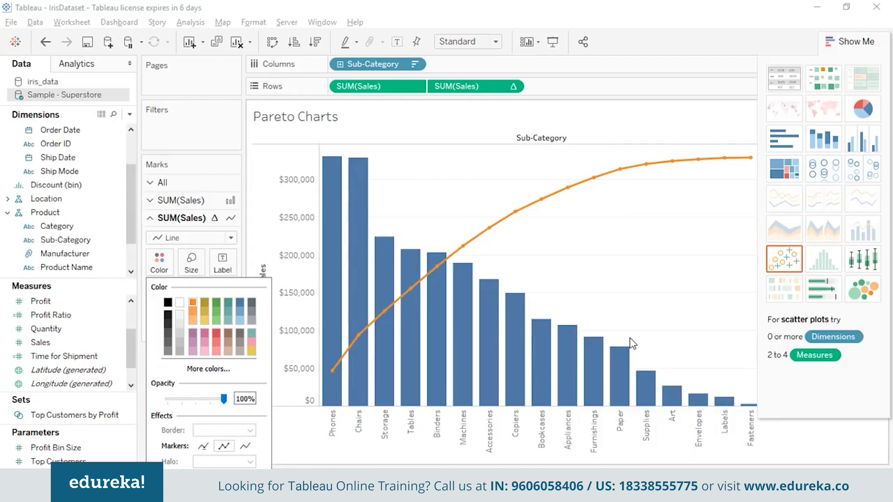
{"action": "key", "text": "Escape"}
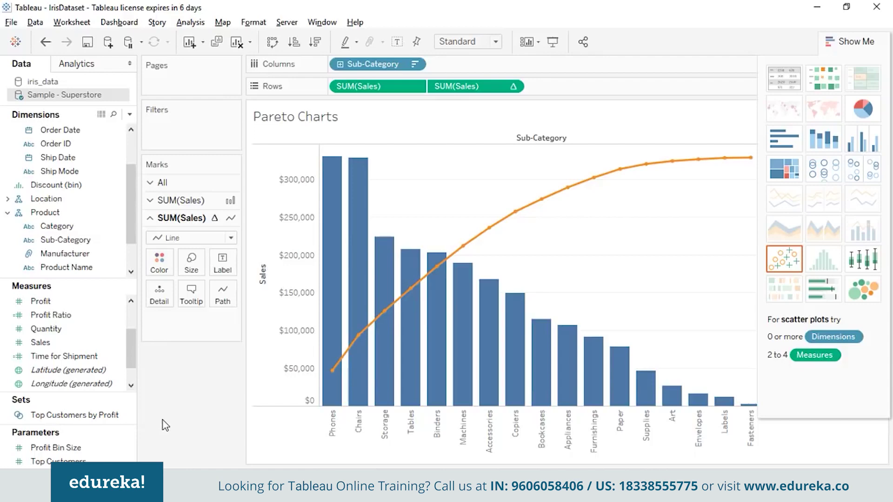
Switch to the slide show and advance to the Motion Chart slide
{"action": "key", "text": "alt+Tab"}
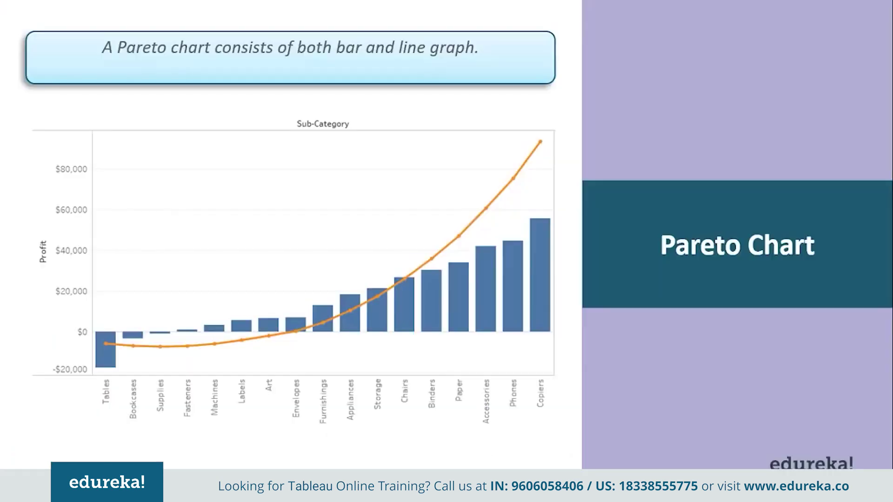
{"action": "key", "text": "Right"}
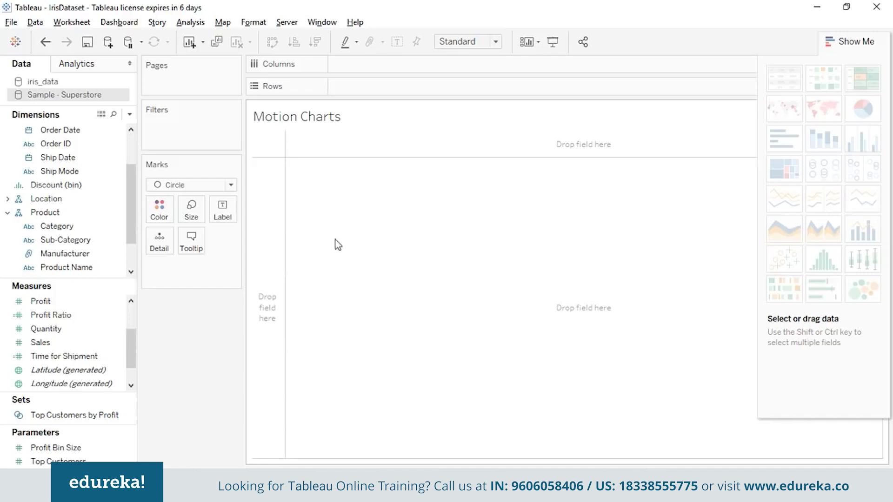
Put Order Date on Columns at Month level and set the marks to Automatic
{"action": "left_click", "coordinate": [132, 146]}
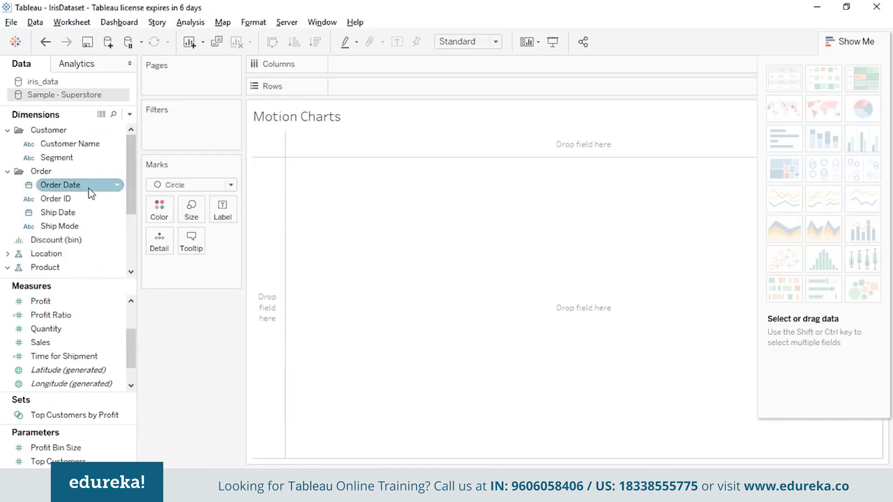
{"action": "left_click_drag", "start_coordinate": [88, 186], "coordinate": [387, 63]}
{"action": "left_click", "coordinate": [416, 65]}
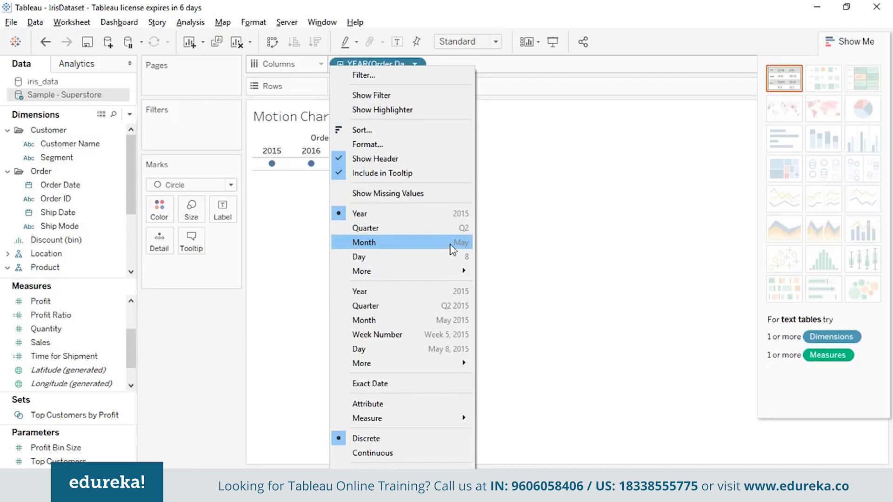
{"action": "left_click", "coordinate": [452, 250]}
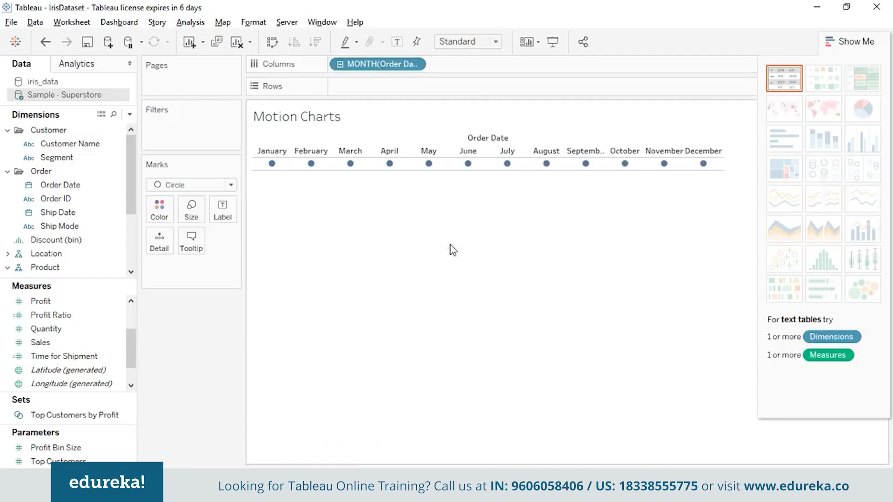
{"action": "left_click", "coordinate": [231, 184]}
{"action": "left_click", "coordinate": [227, 199]}
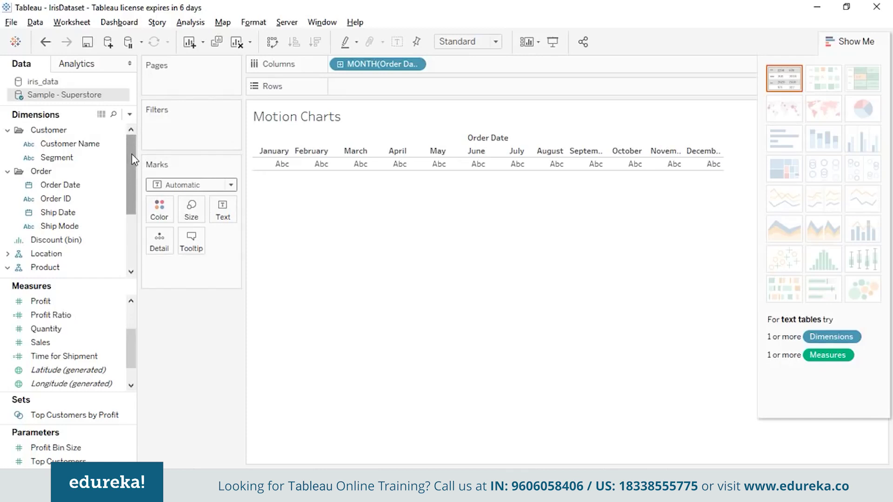
Add Sales and Profit to Rows as dual-axis lines and hide Show Me to reveal the legend
{"action": "left_click", "coordinate": [110, 344]}
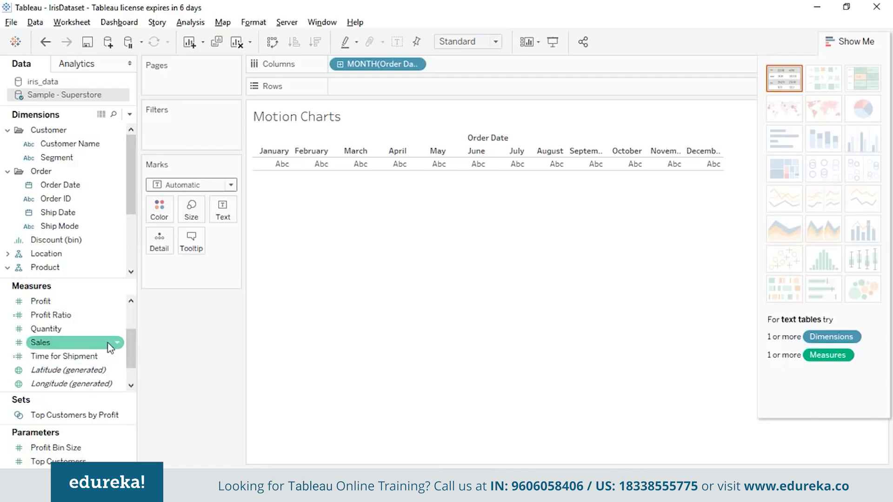
{"action": "mouse_move", "coordinate": [110, 347]}
{"action": "left_mouse_down"}
{"action": "mouse_move", "coordinate": [386, 127]}
{"action": "mouse_move", "coordinate": [391, 93]}
{"action": "mouse_move", "coordinate": [406, 95]}
{"action": "left_mouse_up"}
{"action": "left_click", "coordinate": [75, 303]}
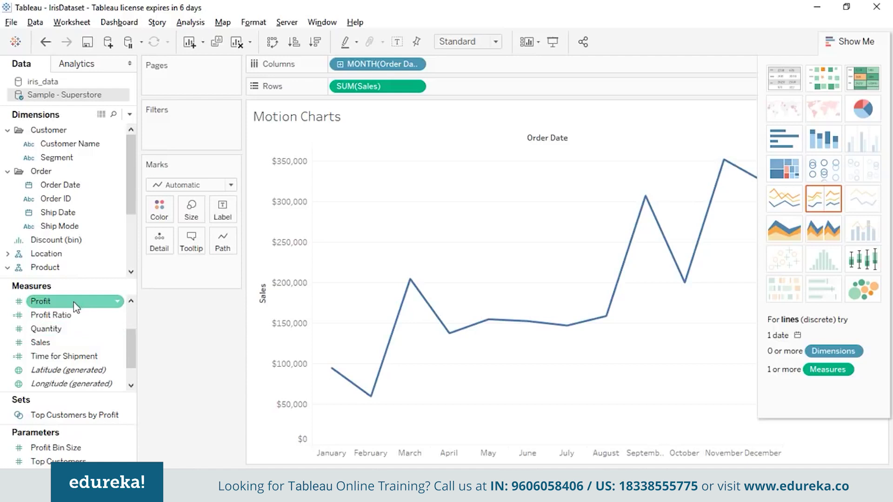
{"action": "left_click_drag", "start_coordinate": [75, 303], "coordinate": [480, 91]}
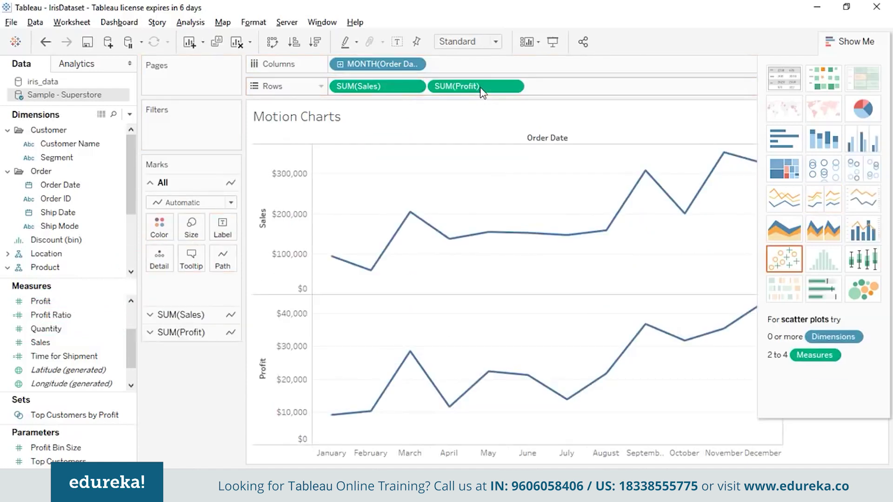
{"action": "left_click", "coordinate": [513, 88]}
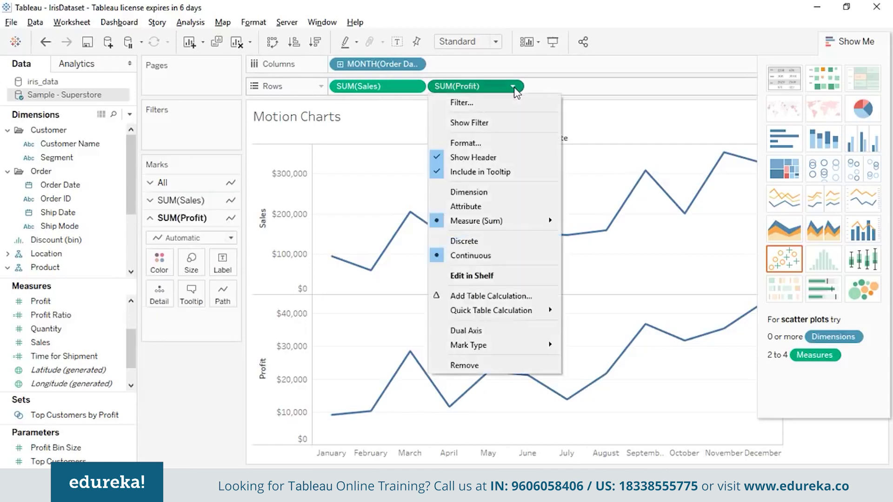
{"action": "left_click", "coordinate": [539, 331]}
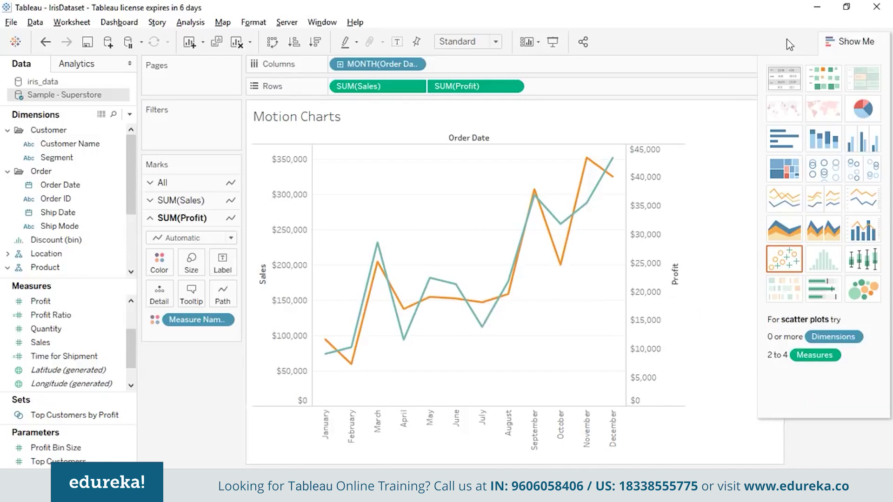
{"action": "left_click", "coordinate": [851, 41]}
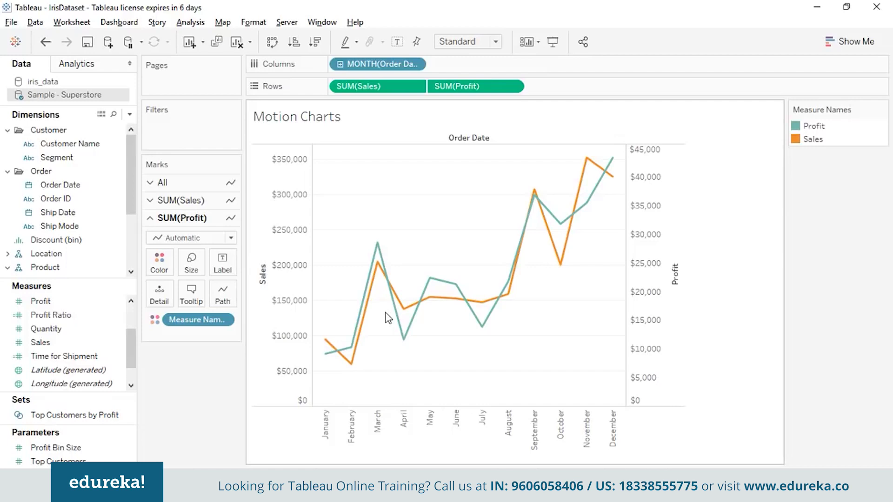
{"action": "mouse_move", "coordinate": [532, 203]}
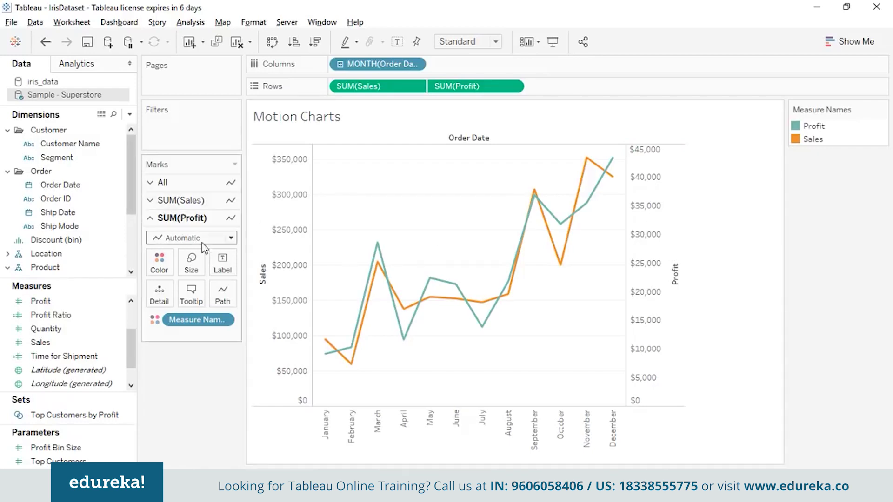
{"action": "left_click", "coordinate": [235, 165]}
Change the marks for all series to Circle
{"action": "left_click", "coordinate": [195, 165]}
{"action": "left_click", "coordinate": [154, 185]}
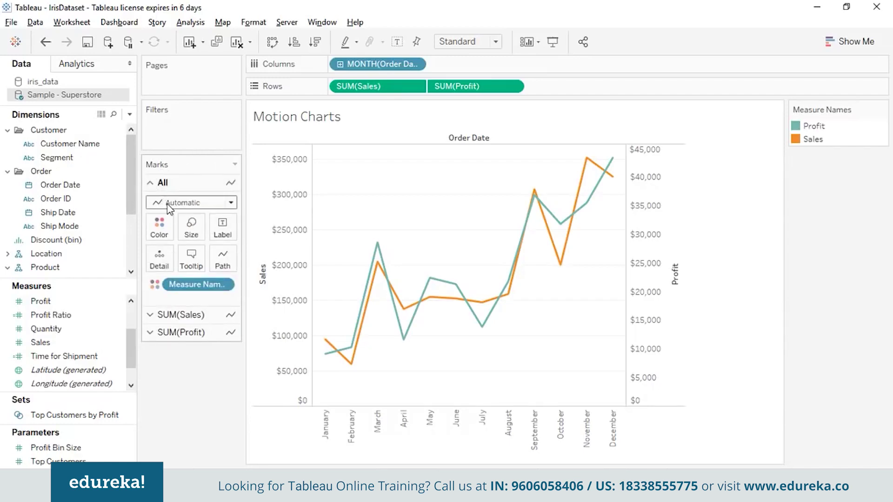
{"action": "left_click", "coordinate": [168, 205]}
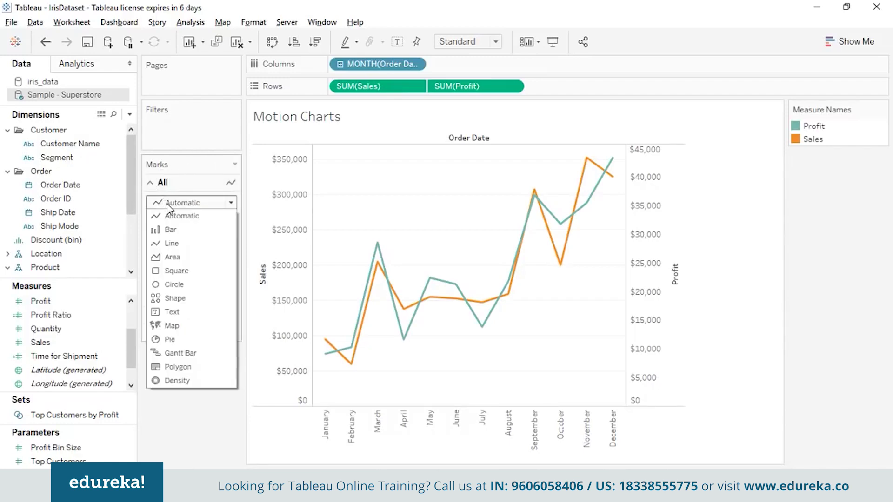
{"action": "left_click", "coordinate": [174, 285]}
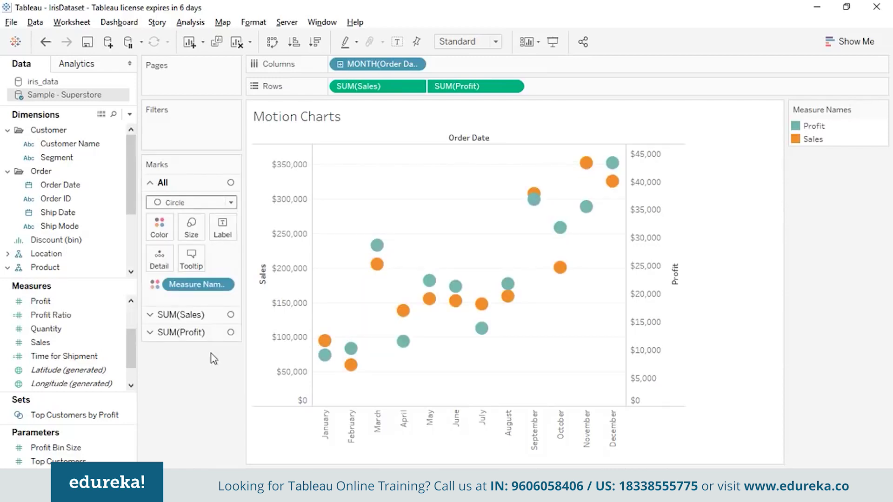
Page the chart by MONTH(Order Date) and open the history settings
{"action": "left_click", "coordinate": [104, 188]}
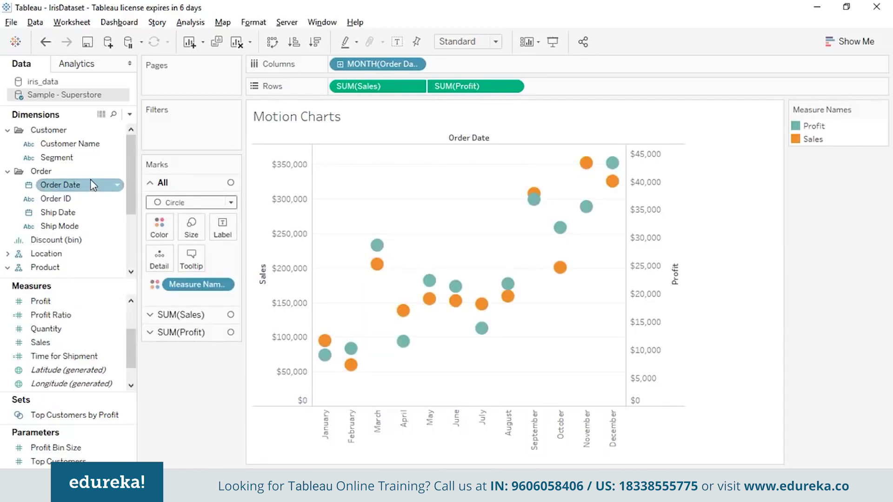
{"action": "left_click_drag", "start_coordinate": [93, 188], "coordinate": [200, 76]}
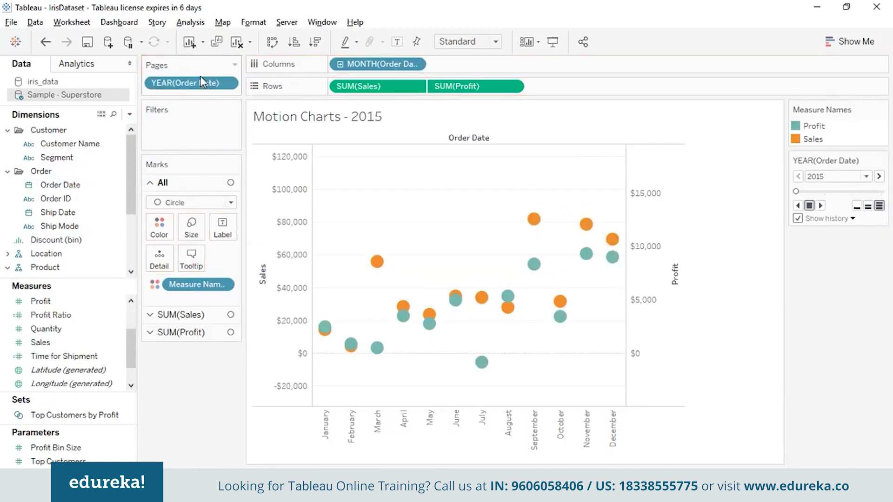
{"action": "left_click", "coordinate": [228, 83]}
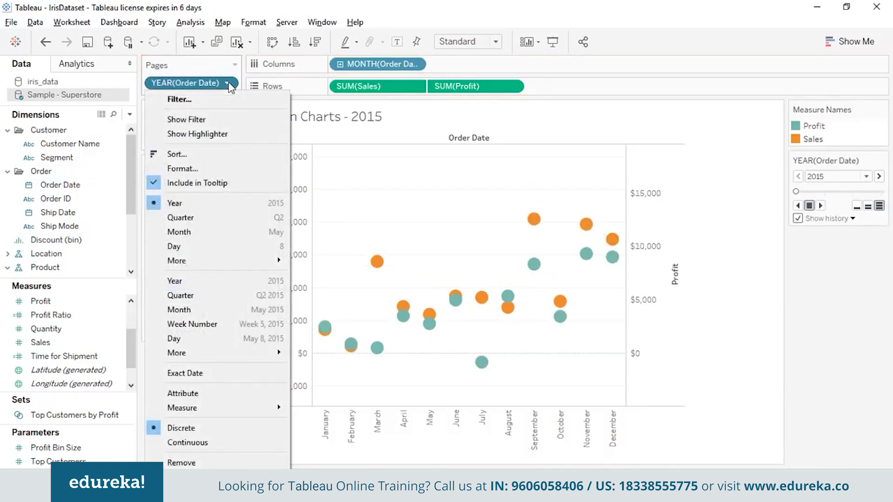
{"action": "left_click", "coordinate": [218, 231]}
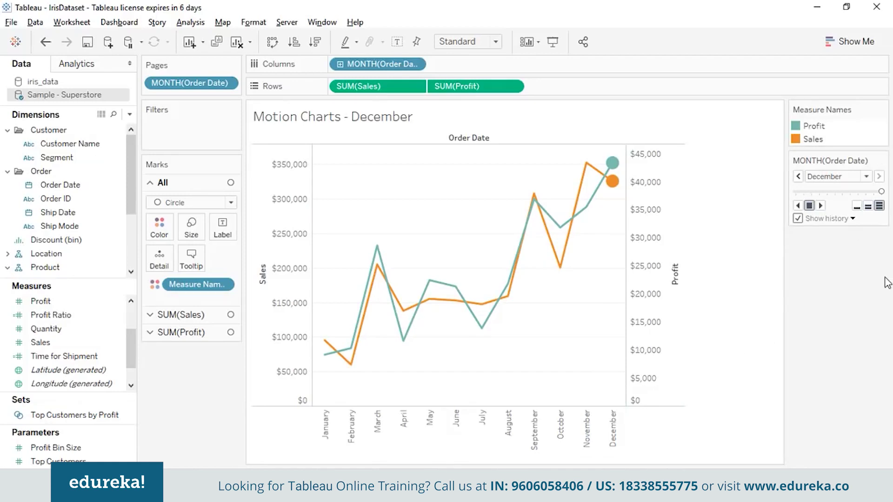
{"action": "left_click", "coordinate": [852, 219]}
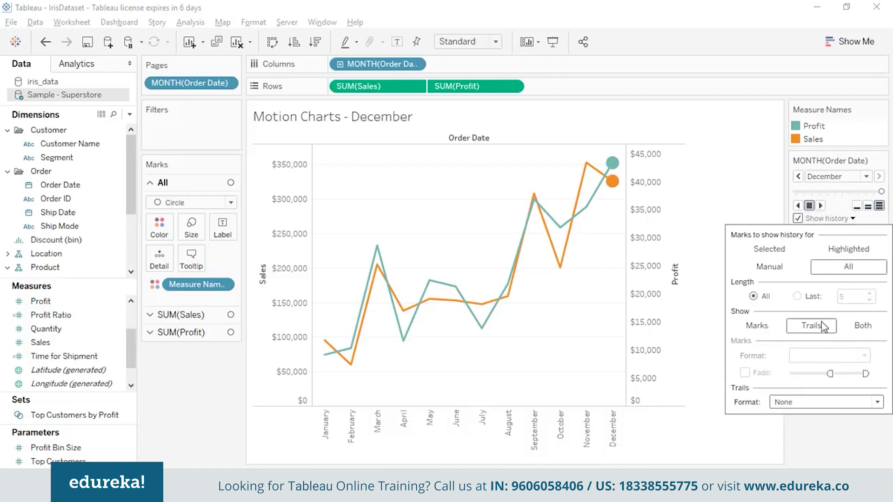
Review the history trail format choices and close the history display settings
{"action": "left_click", "coordinate": [878, 404]}
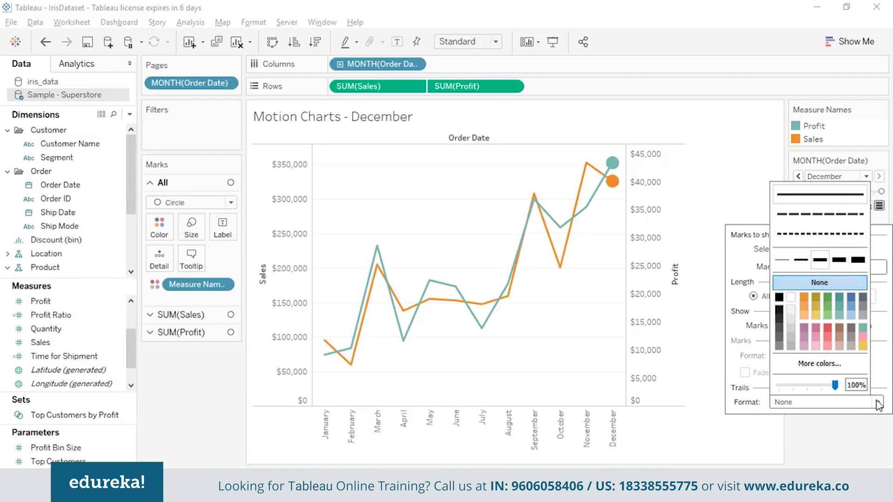
{"action": "left_click", "coordinate": [878, 404]}
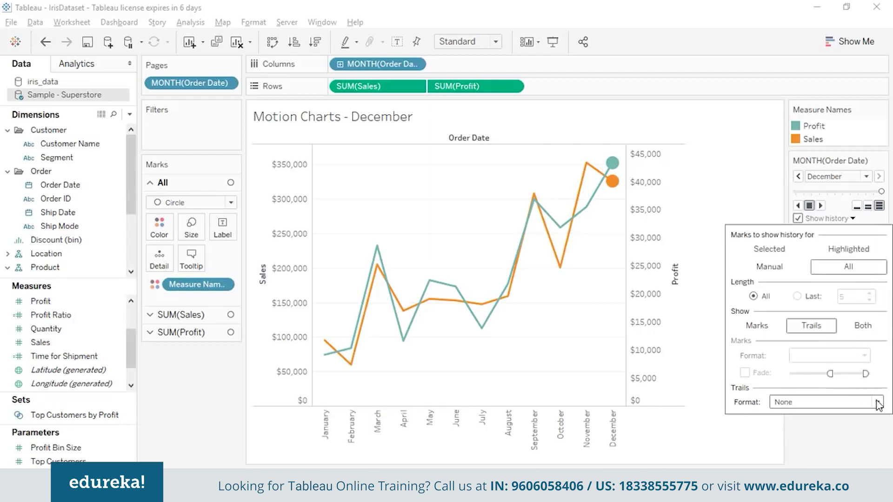
{"action": "left_click", "coordinate": [822, 436]}
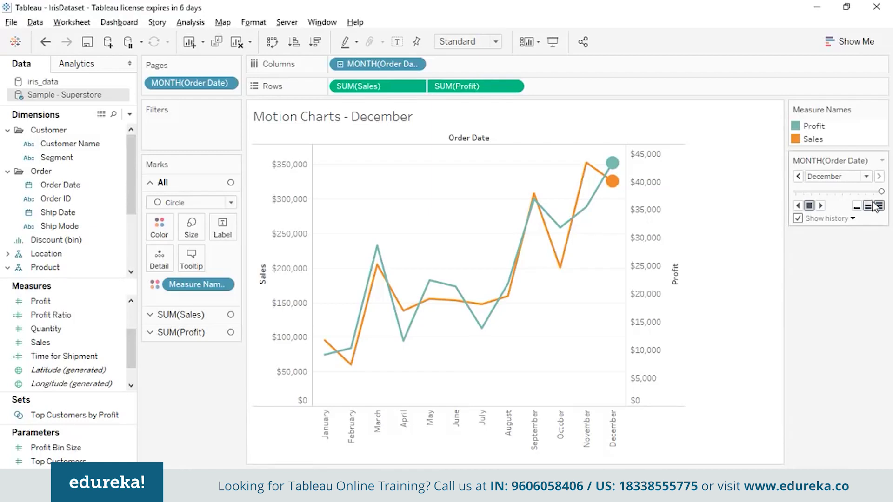
Play the monthly animation at normal speed, then replay it at the fastest speed
{"action": "left_click", "coordinate": [856, 205]}
{"action": "left_click", "coordinate": [868, 206]}
{"action": "left_click", "coordinate": [820, 206]}
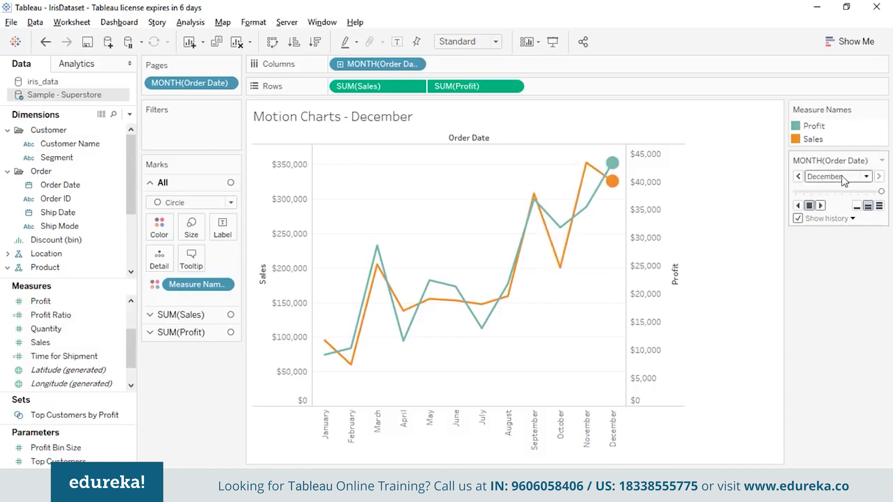
{"action": "left_click", "coordinate": [879, 206]}
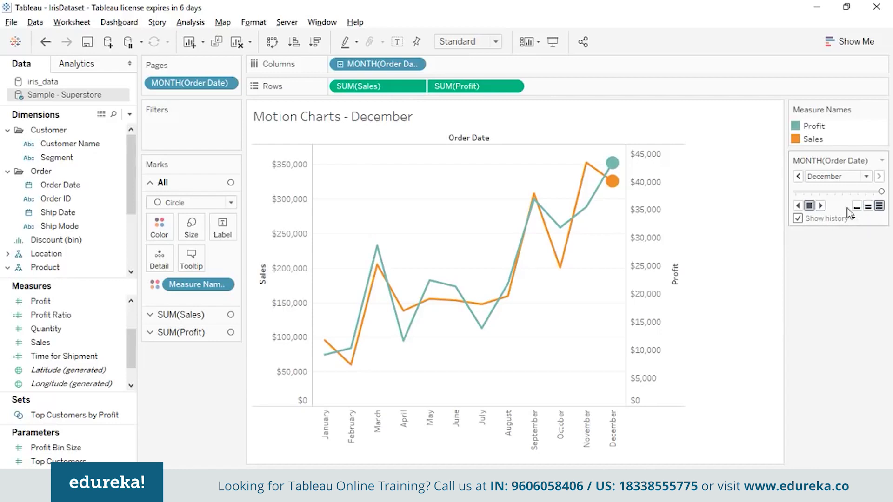
{"action": "left_click", "coordinate": [820, 206]}
Switch to the slide show, then return to Tableau and open the iris_data data source
{"action": "key", "text": "alt+Tab"}
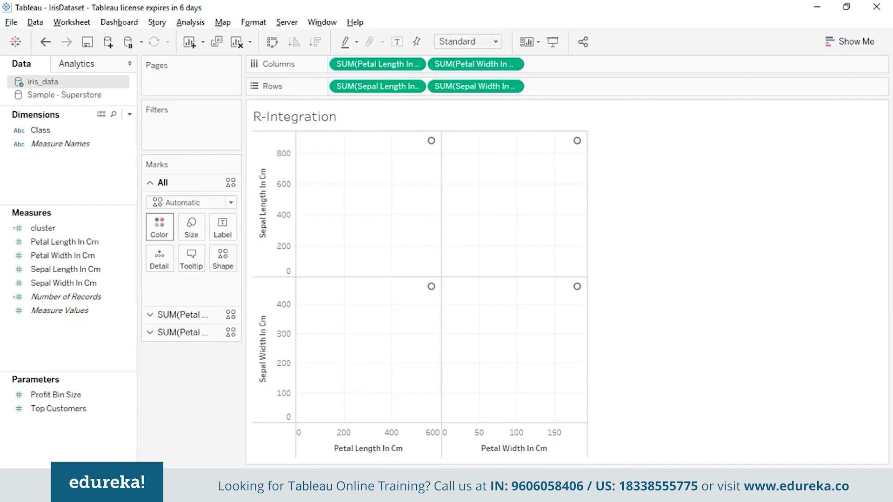
{"action": "left_click", "coordinate": [25, 495]}
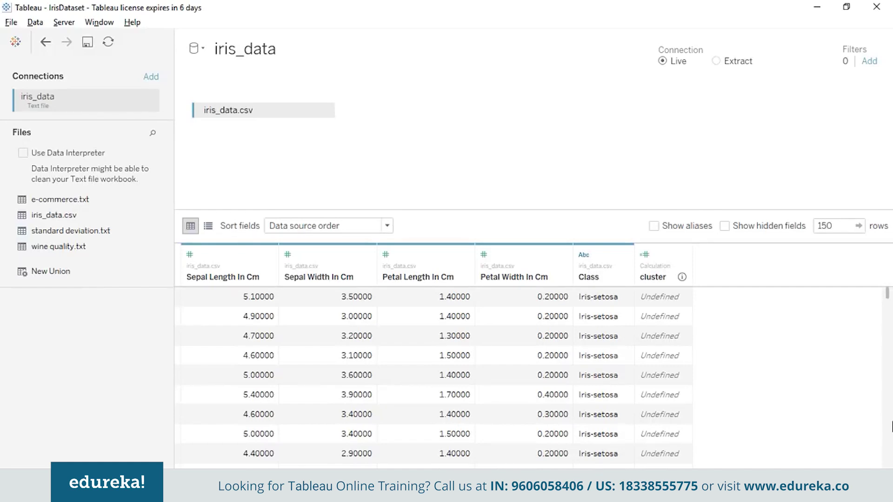
Scroll through the iris_data rows, where every cluster value reads Undefined
{"action": "scroll", "coordinate": [874, 344], "scroll_direction": "down", "scroll_amount": 3}
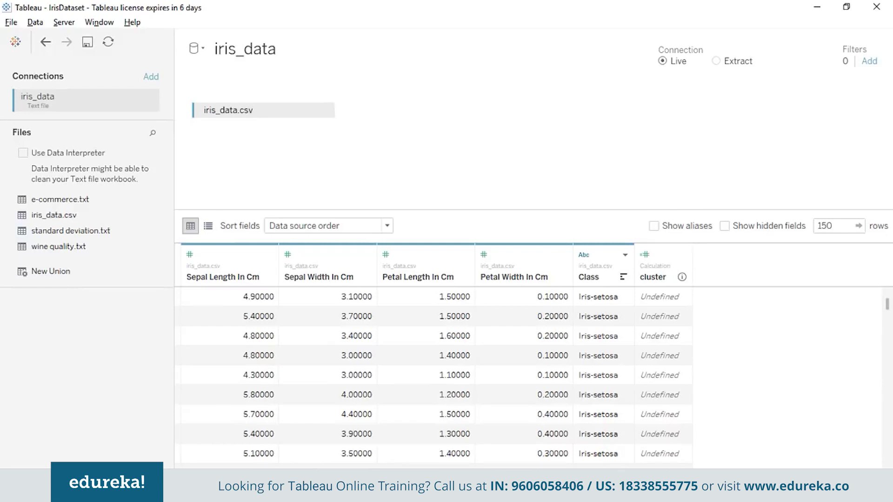
{"action": "key", "text": "alt+Tab"}
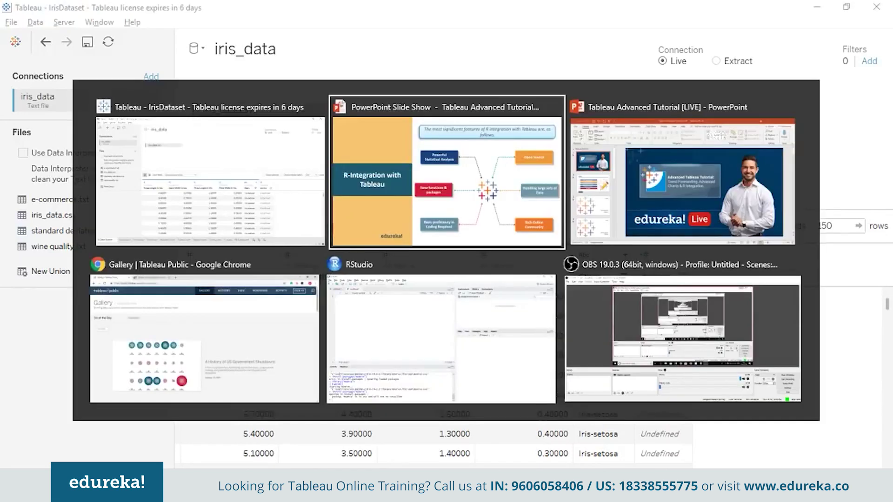
In RStudio, write install.packages("Rserve") as the first script line
{"action": "key", "text": "alt+Tab"}
{"action": "key", "text": "alt+Tab"}
{"action": "key", "text": "alt+Tab"}
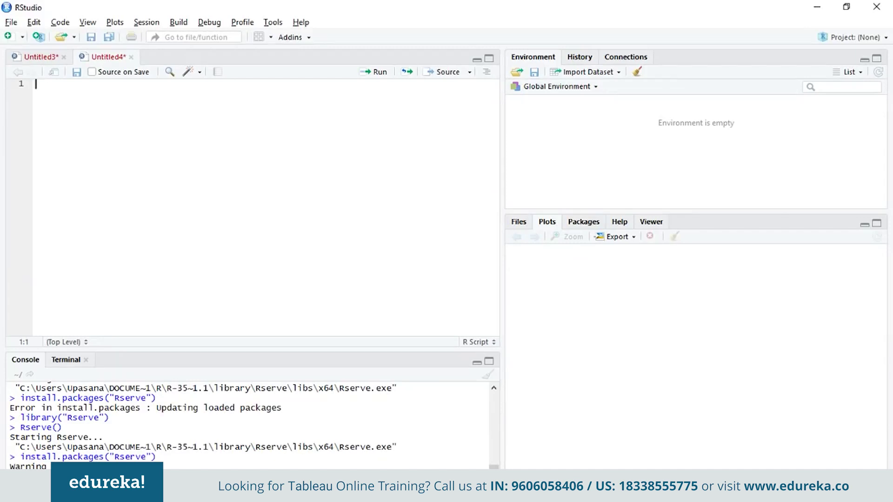
{"action": "type", "text": "instal"}
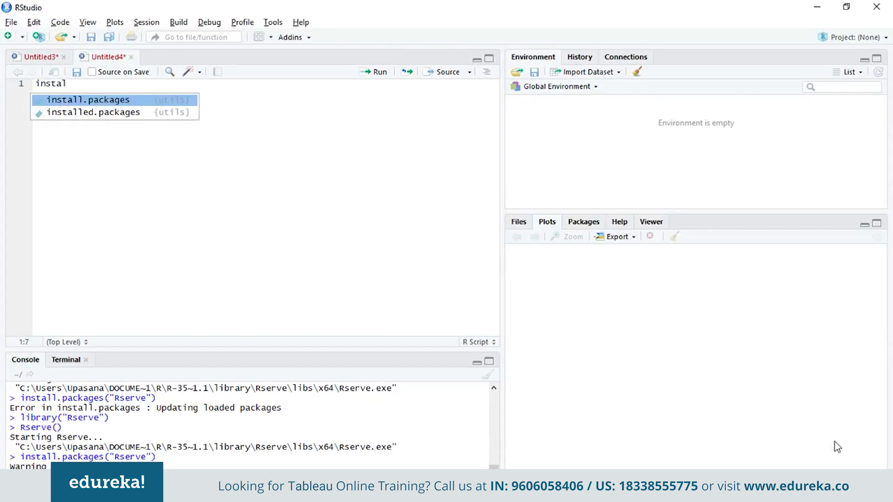
{"action": "left_click", "coordinate": [126, 103]}
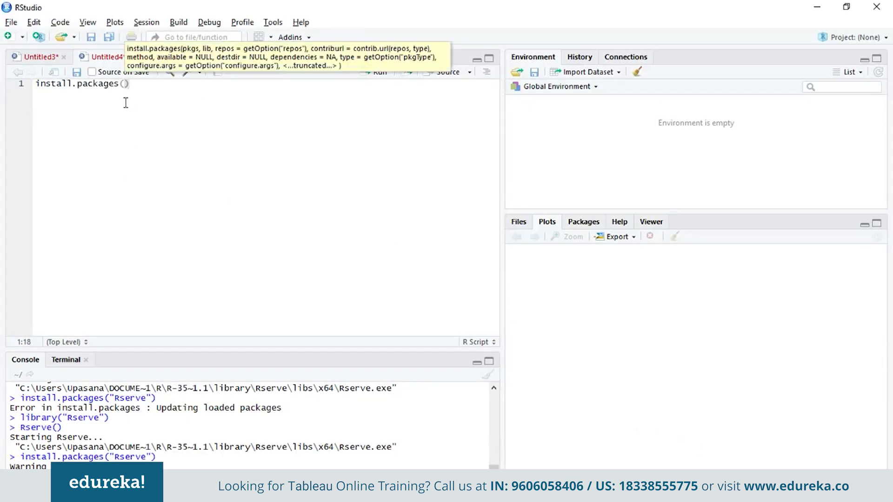
{"action": "type", "text": "\"R"}
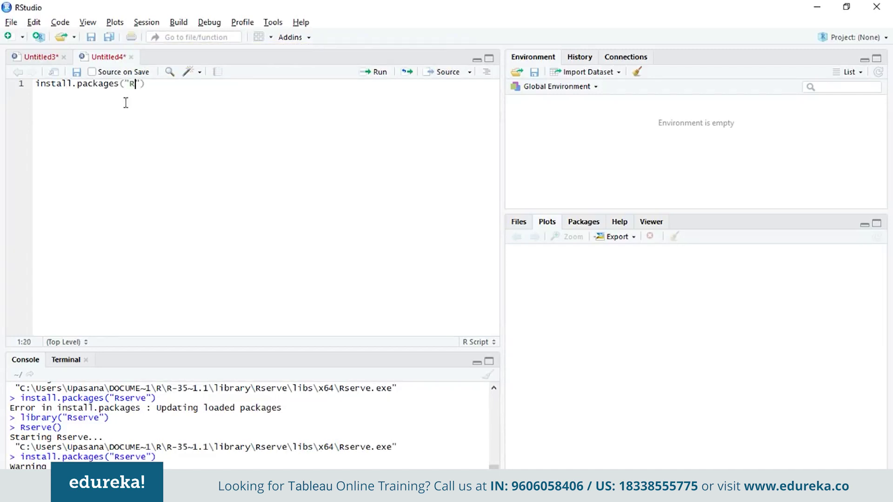
{"action": "type", "text": "serve"}
{"action": "key", "text": "End"}
{"action": "key", "text": "Return"}
Add library("Rserve") and Rserve() as the second and third script lines
{"action": "type", "text": "library"}
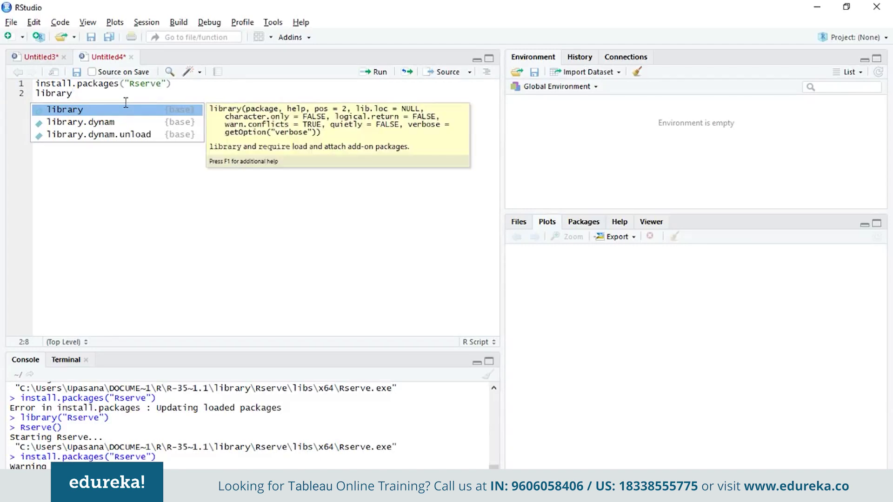
{"action": "left_click", "coordinate": [129, 110]}
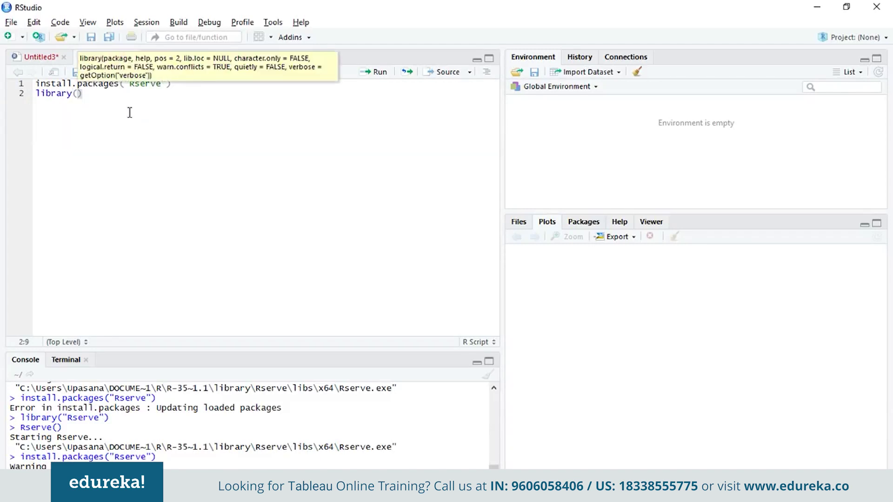
{"action": "type", "text": "\"Rserve"}
{"action": "left_click", "coordinate": [131, 95]}
{"action": "key", "text": "Return"}
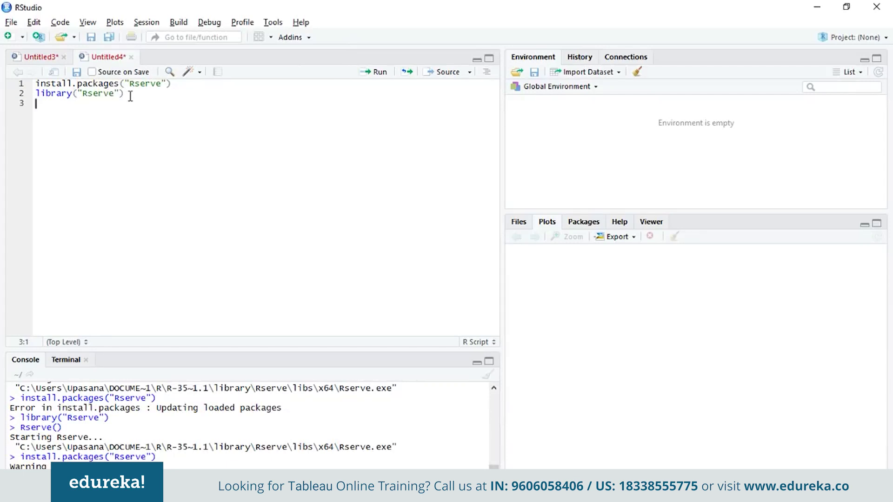
{"action": "type", "text": "Rserve"}
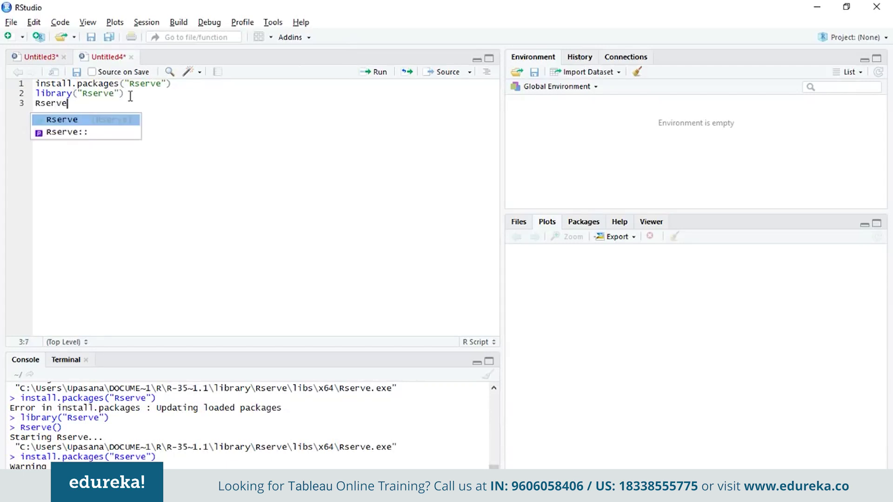
{"action": "left_click", "coordinate": [109, 120]}
Run all three script lines, then switch back to Tableau
{"action": "key", "text": "ctrl+a"}
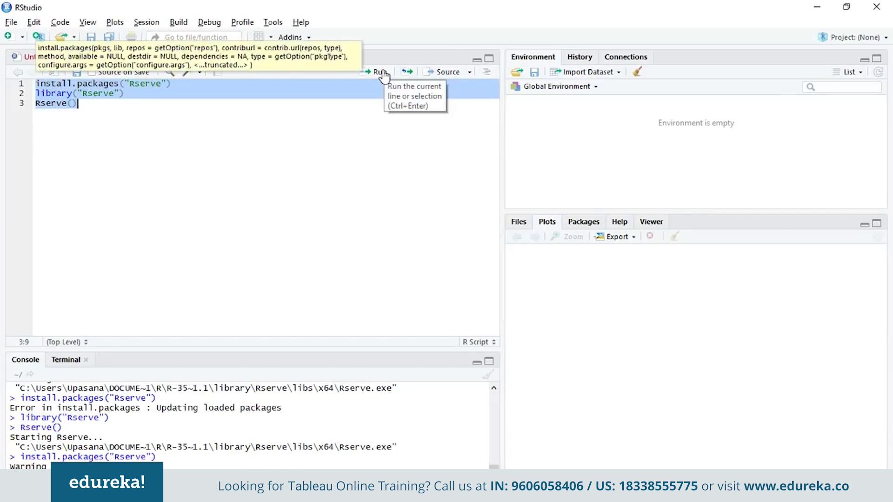
{"action": "left_click", "coordinate": [384, 141]}
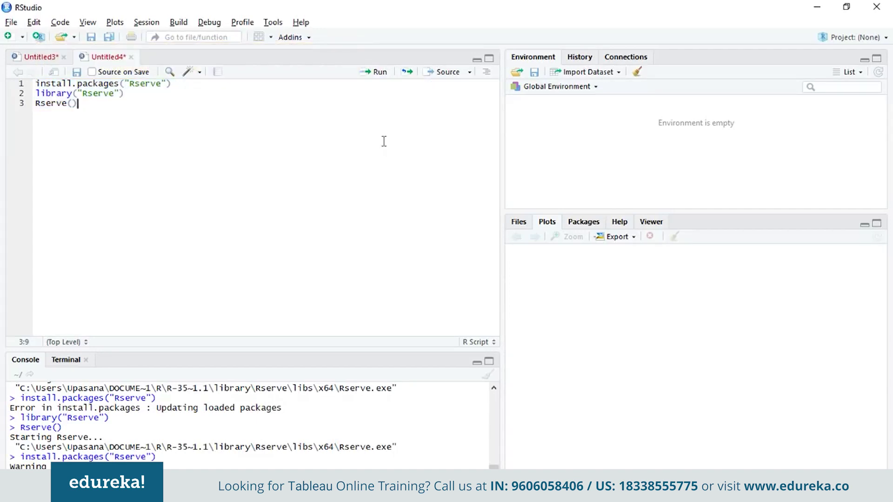
{"action": "key", "text": "alt+Tab"}
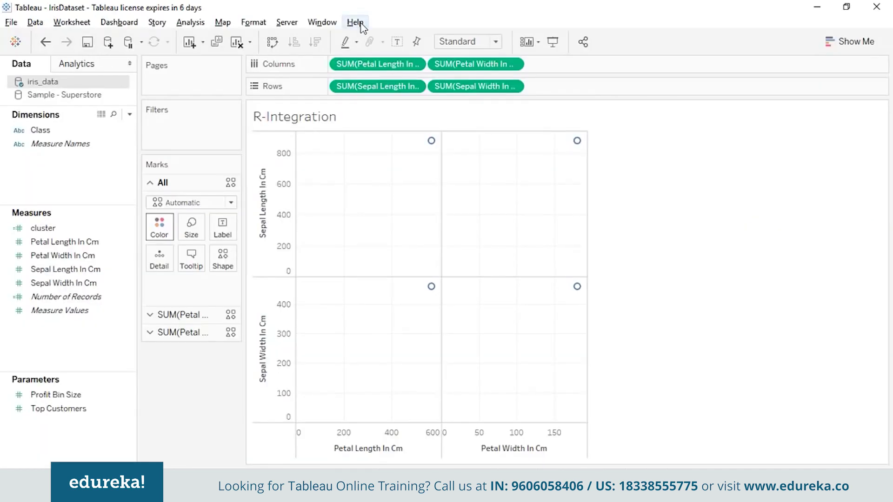
Open Manage External Service Connection and keep RServe on localhost port 6311
{"action": "left_click", "coordinate": [355, 23]}
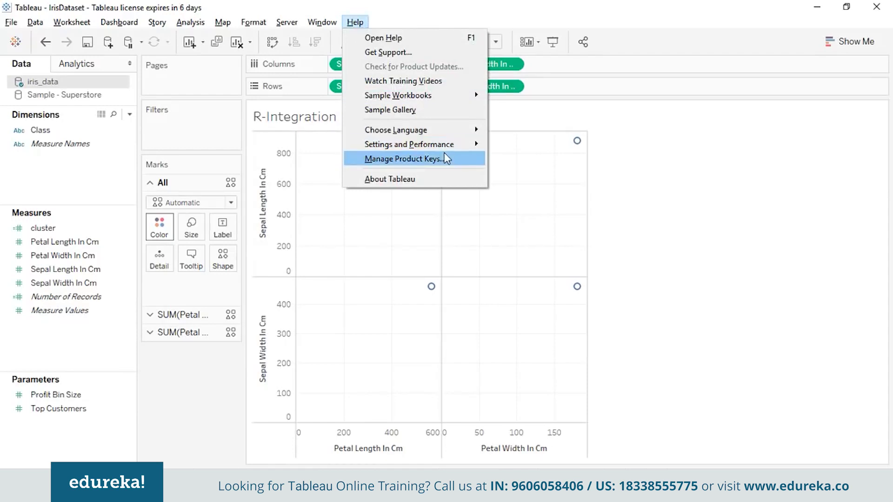
{"action": "mouse_move", "coordinate": [448, 147]}
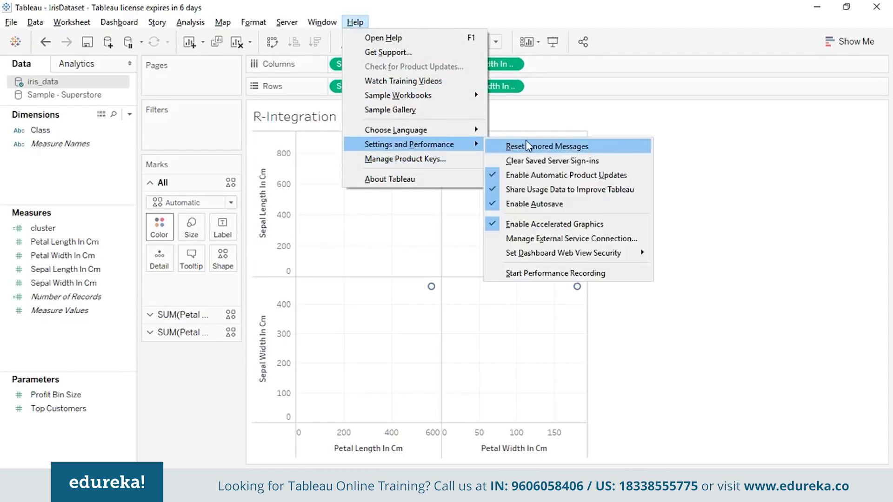
{"action": "left_click", "coordinate": [570, 237]}
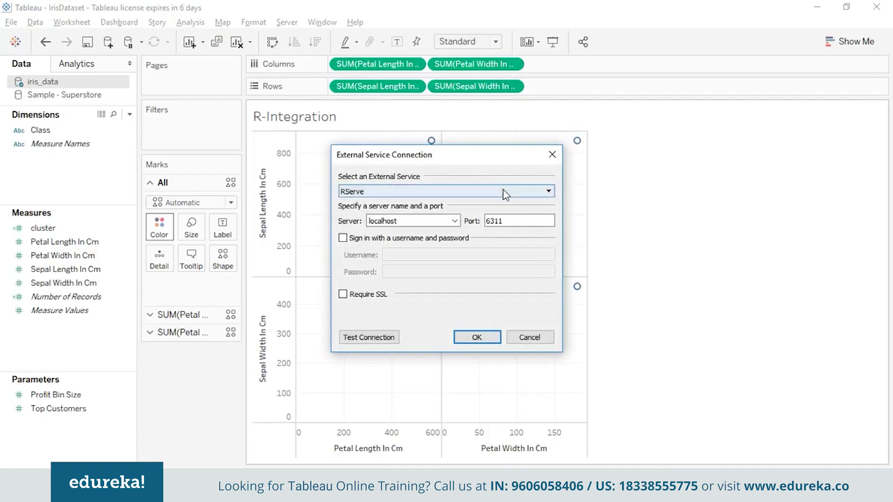
{"action": "left_click", "coordinate": [506, 195]}
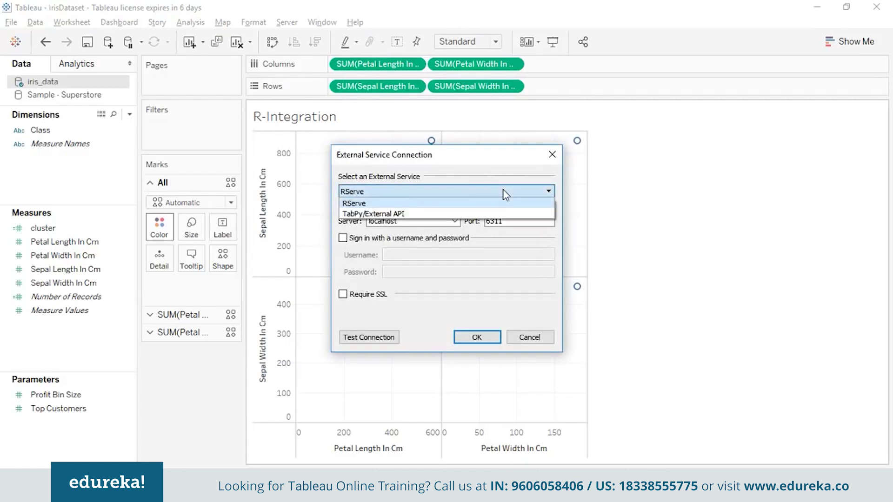
{"action": "left_click", "coordinate": [506, 195]}
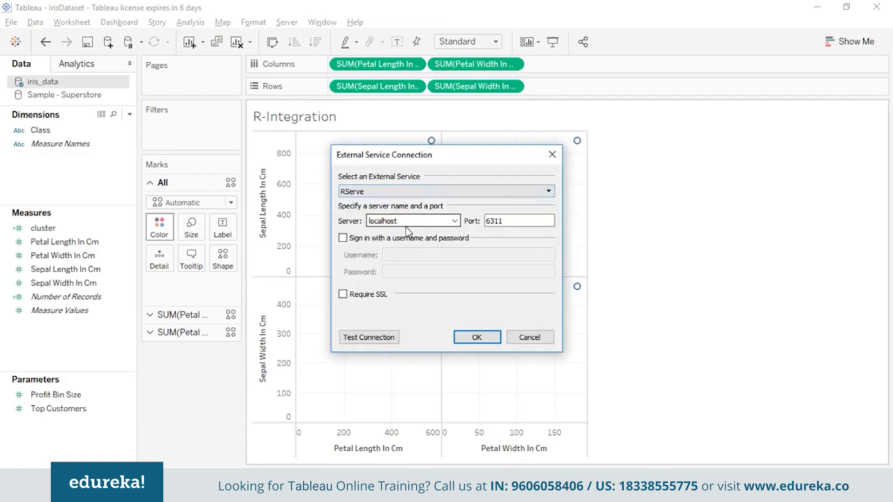
{"action": "left_click_drag", "start_coordinate": [408, 220], "coordinate": [366, 221]}
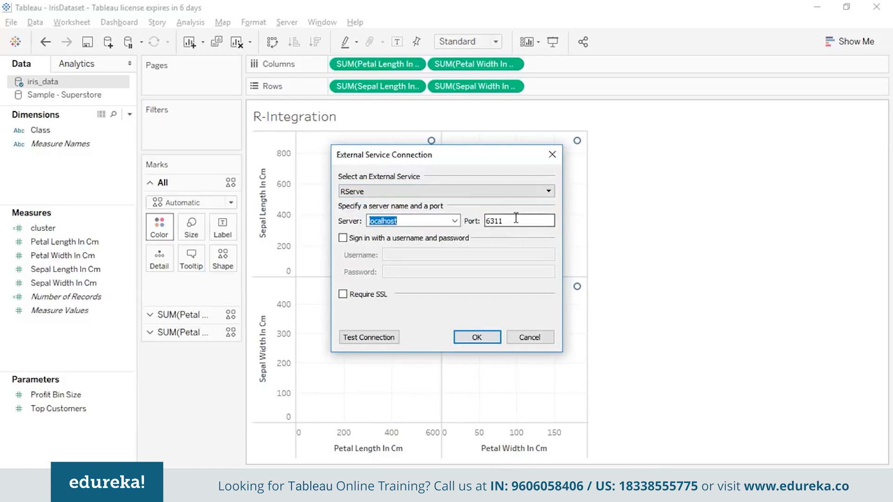
{"action": "left_click_drag", "start_coordinate": [503, 221], "coordinate": [487, 221]}
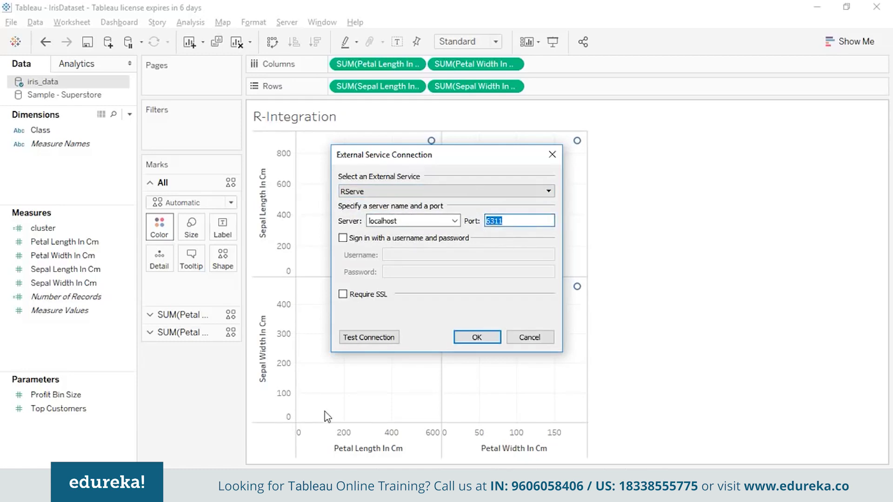
Test the RServe connection successfully and save the connection settings
{"action": "left_click", "coordinate": [352, 342]}
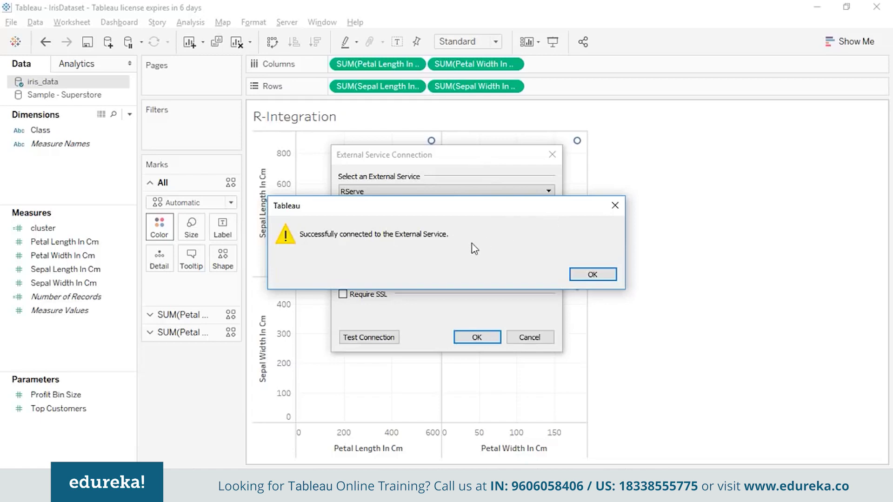
{"action": "left_click", "coordinate": [593, 274]}
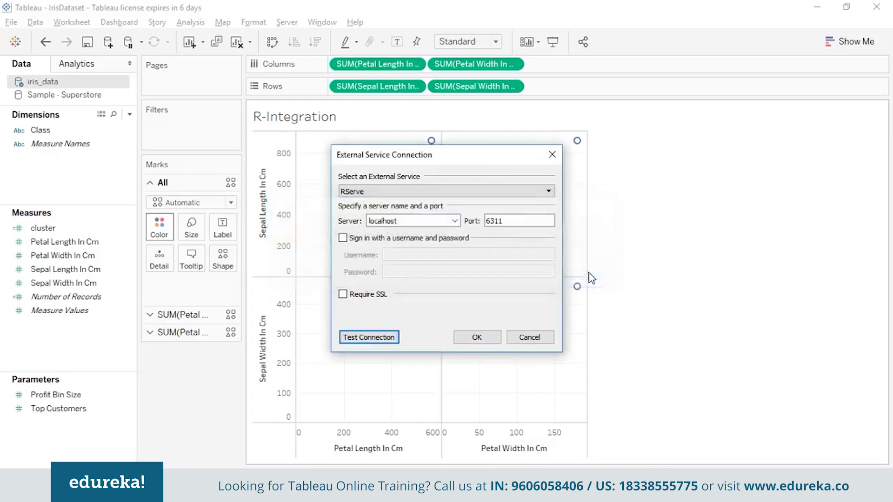
{"action": "left_click", "coordinate": [486, 340]}
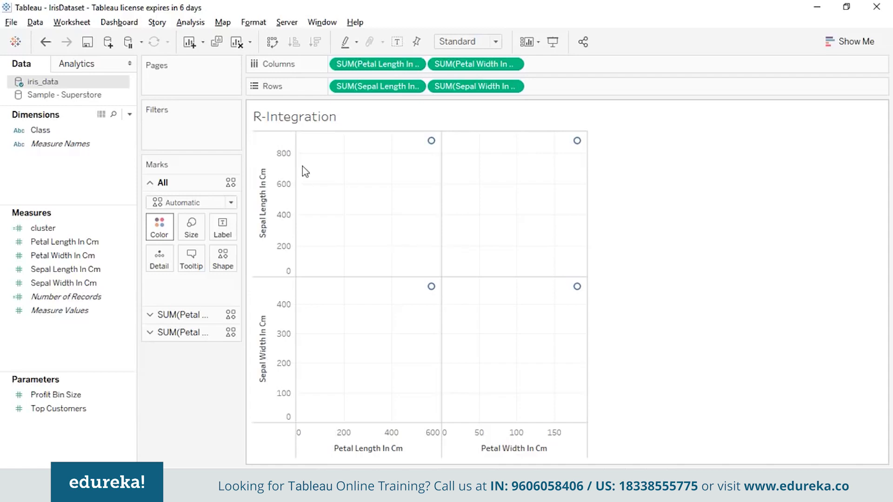
{"action": "left_click", "coordinate": [186, 23]}
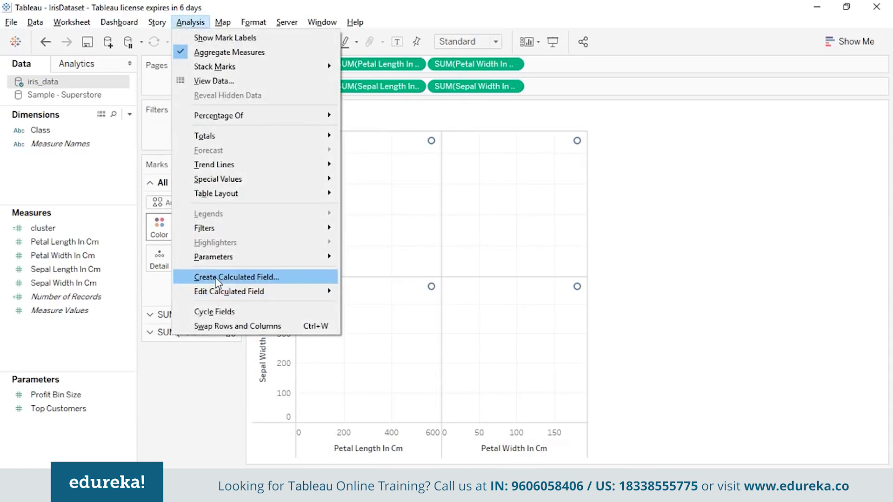
{"action": "left_click", "coordinate": [785, 252]}
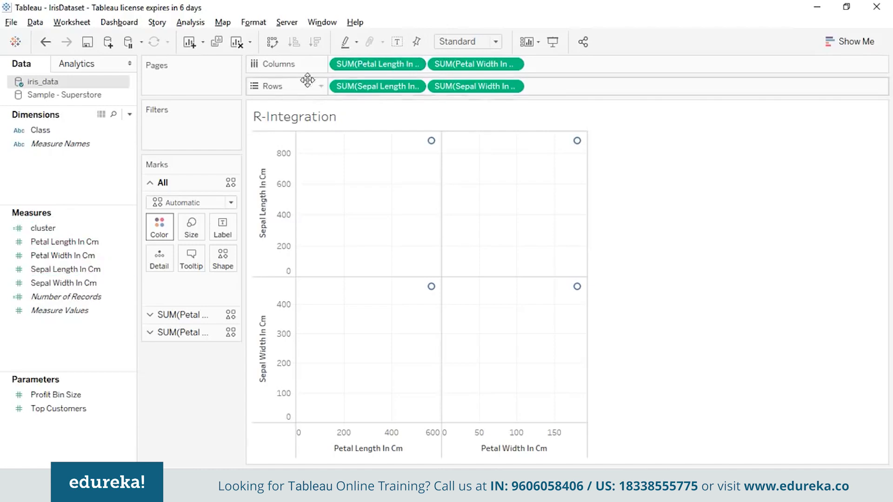
{"action": "left_click_drag", "start_coordinate": [93, 283], "coordinate": [459, 86]}
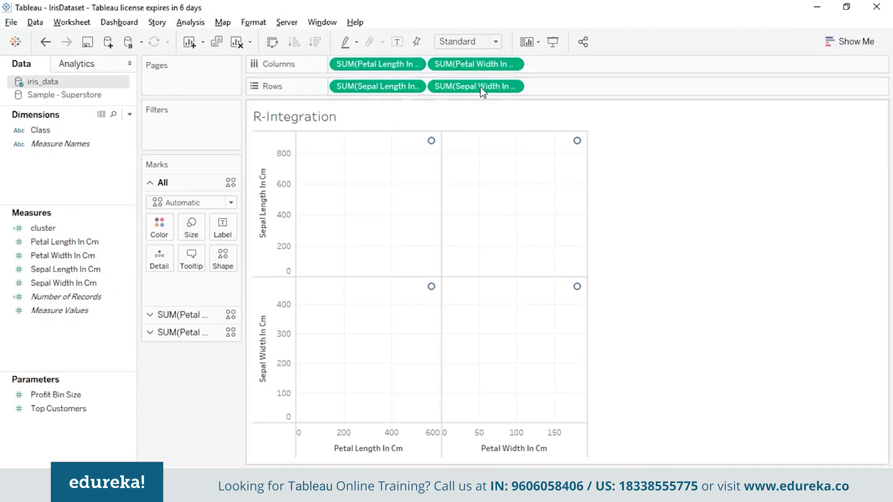
{"action": "left_click", "coordinate": [186, 24]}
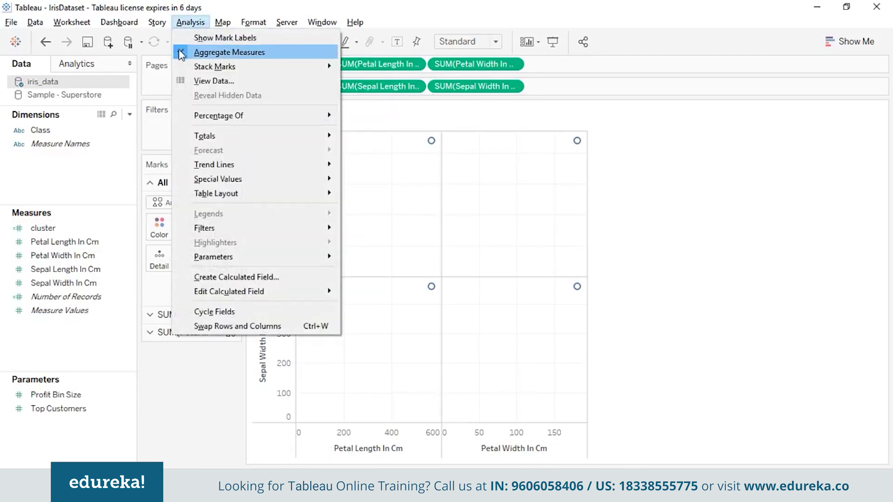
Turn off Aggregate Measures, widen the R-Integration panes, and select the Class field
{"action": "left_click", "coordinate": [228, 52]}
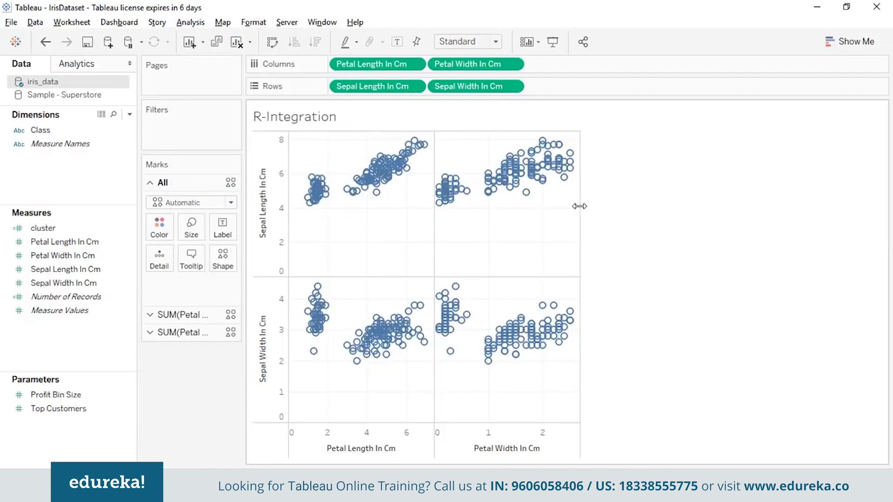
{"action": "left_click_drag", "start_coordinate": [579, 206], "coordinate": [884, 196]}
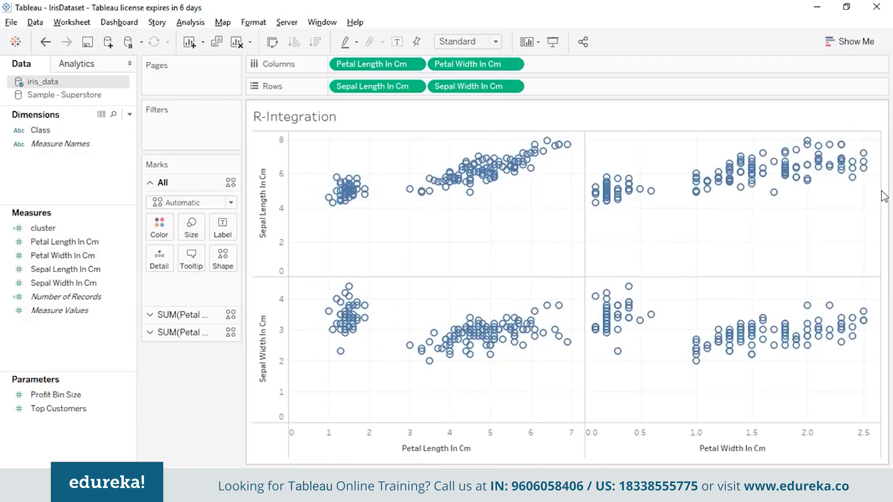
{"action": "left_click", "coordinate": [739, 116]}
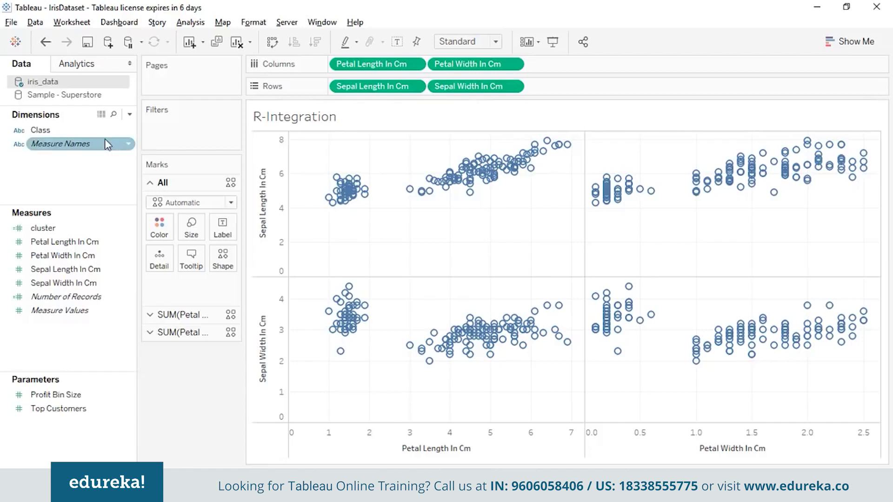
{"action": "left_click", "coordinate": [74, 132]}
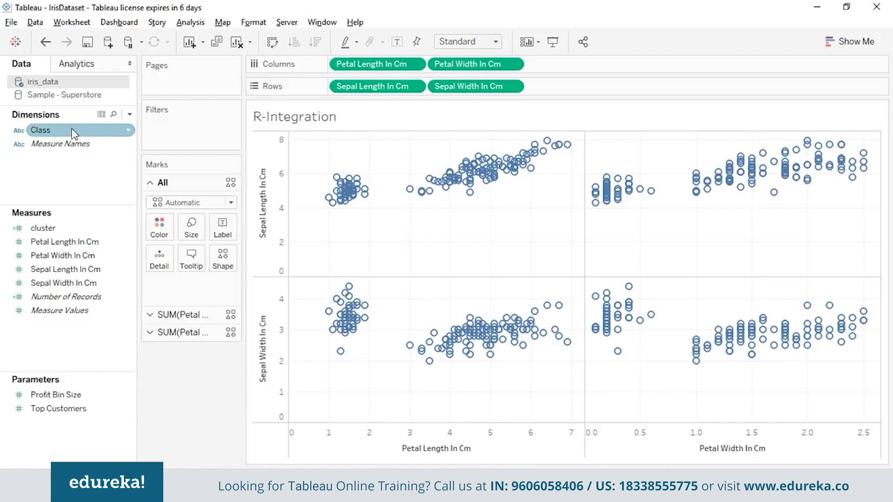
{"action": "left_click", "coordinate": [74, 131]}
Colour the points by Class, then widen the K means scatter matrix across the view
{"action": "left_click_drag", "start_coordinate": [73, 131], "coordinate": [161, 230]}
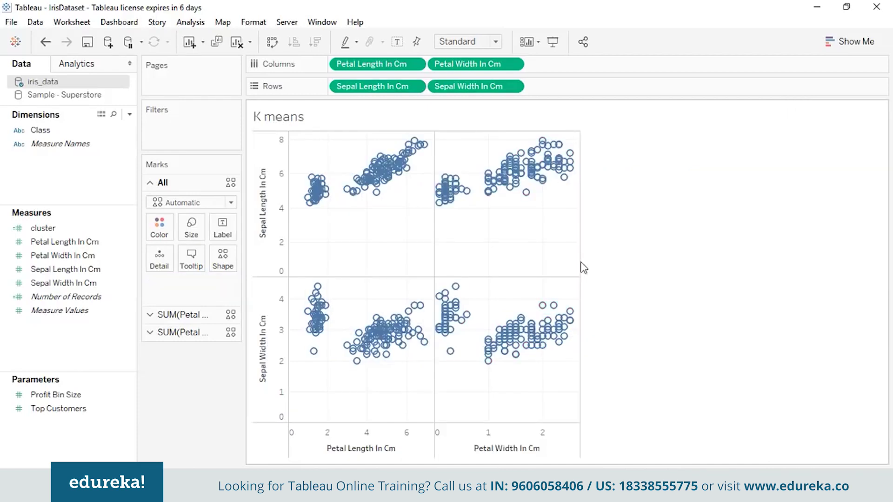
{"action": "left_click_drag", "start_coordinate": [581, 263], "coordinate": [871, 262]}
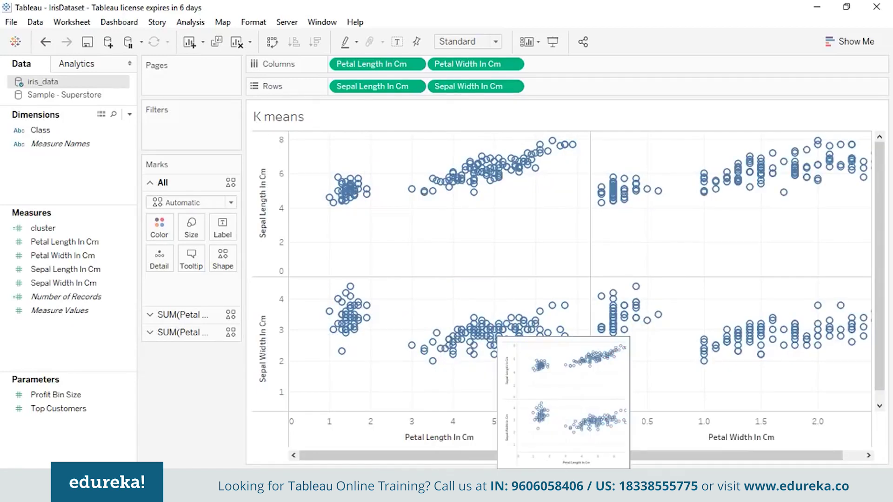
{"action": "right_click", "coordinate": [514, 480]}
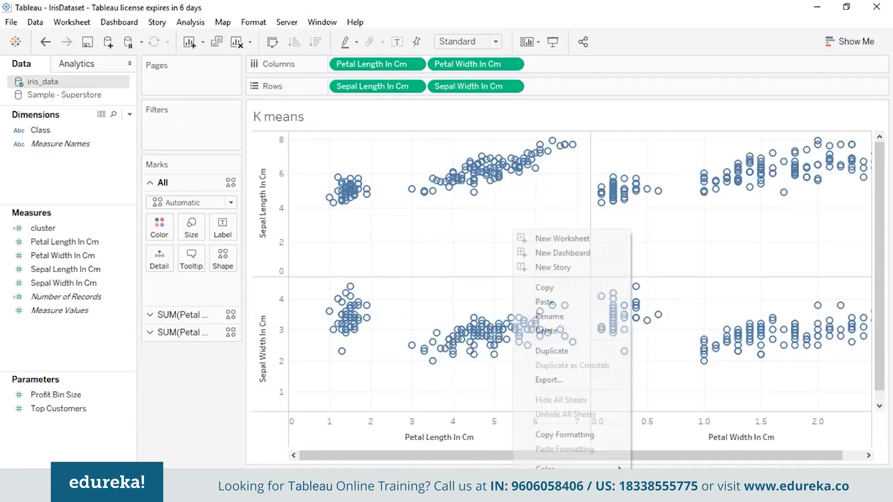
Create Sheet 9 with Petal Length and Width on Columns, Sepal Length and Width on Rows
{"action": "left_click", "coordinate": [600, 239]}
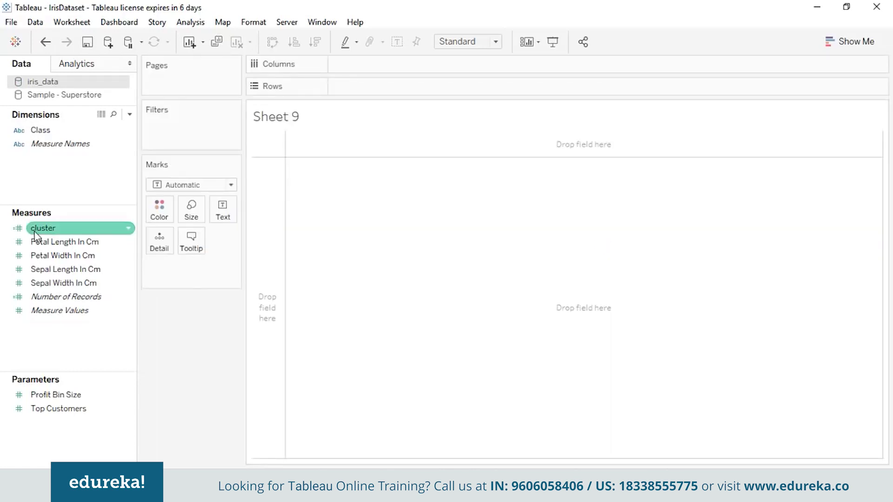
{"action": "left_click_drag", "start_coordinate": [45, 246], "coordinate": [357, 69]}
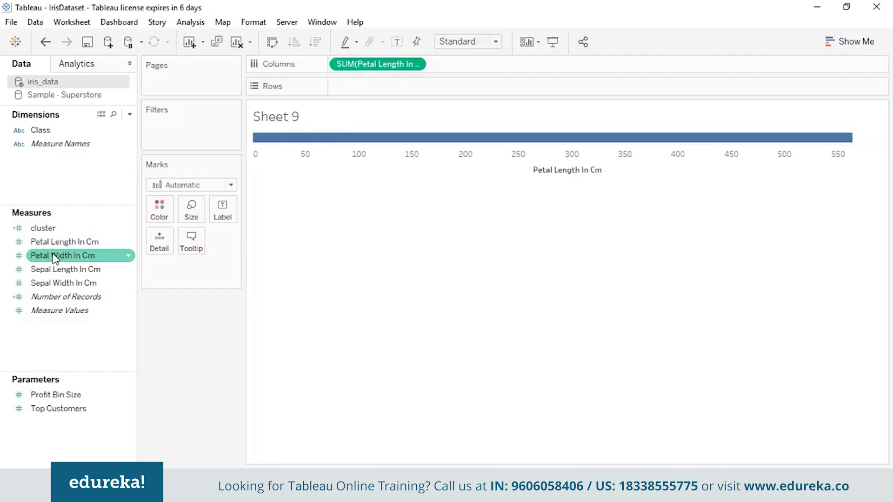
{"action": "left_click_drag", "start_coordinate": [55, 255], "coordinate": [478, 63]}
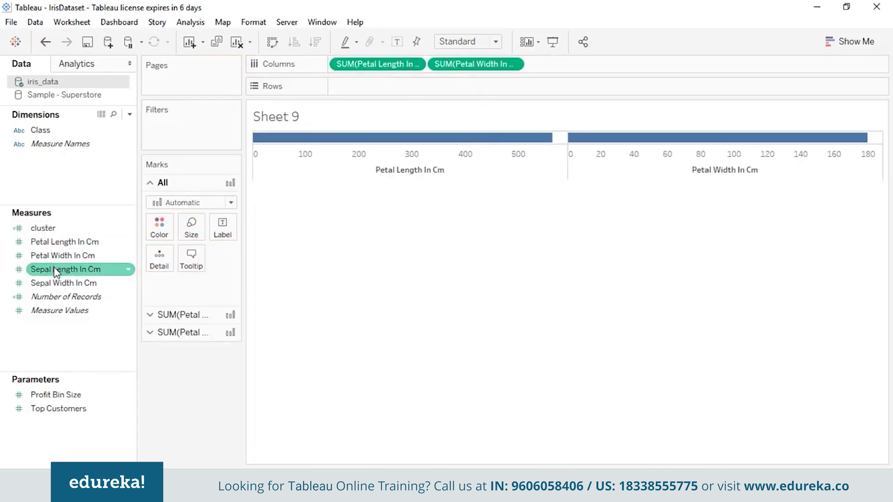
{"action": "left_click_drag", "start_coordinate": [55, 270], "coordinate": [354, 82]}
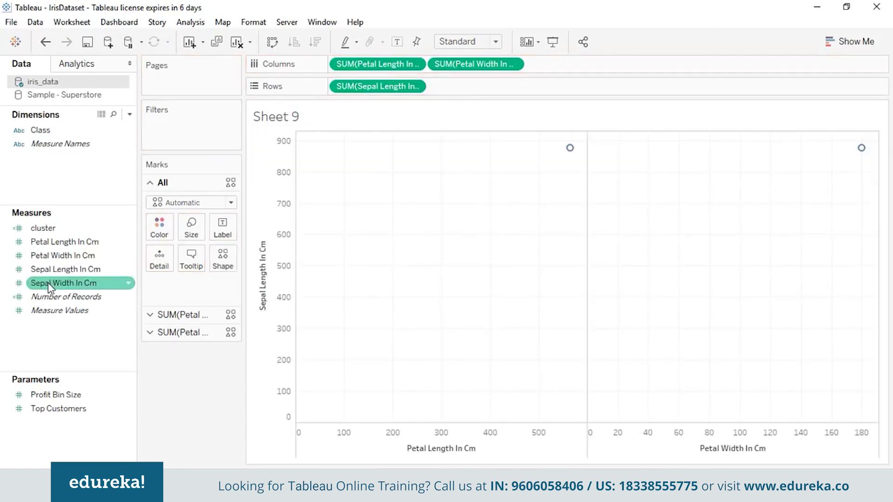
{"action": "left_click_drag", "start_coordinate": [52, 283], "coordinate": [458, 93]}
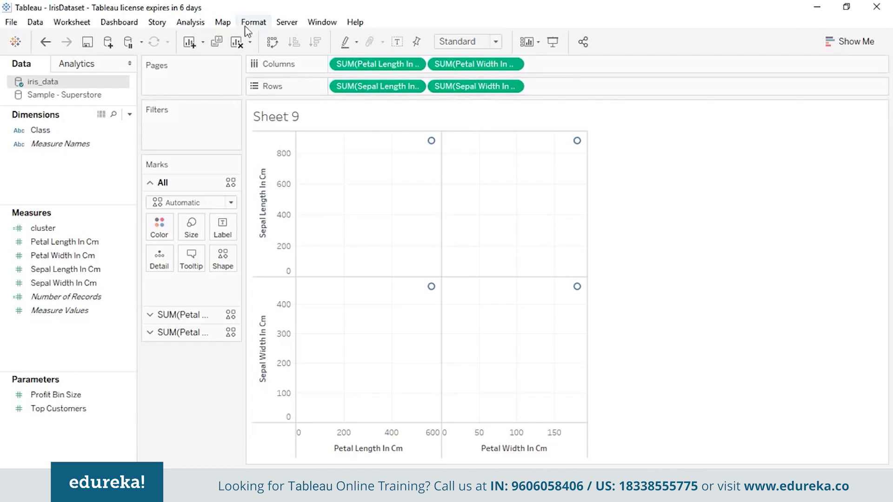
Turn off Aggregate Measures and stretch the scatter matrix across the view
{"action": "left_click", "coordinate": [181, 24]}
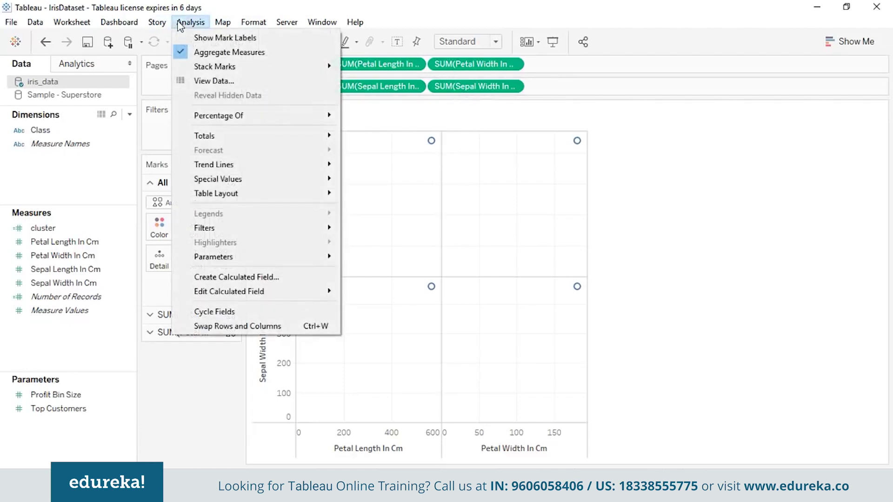
{"action": "left_click", "coordinate": [180, 50]}
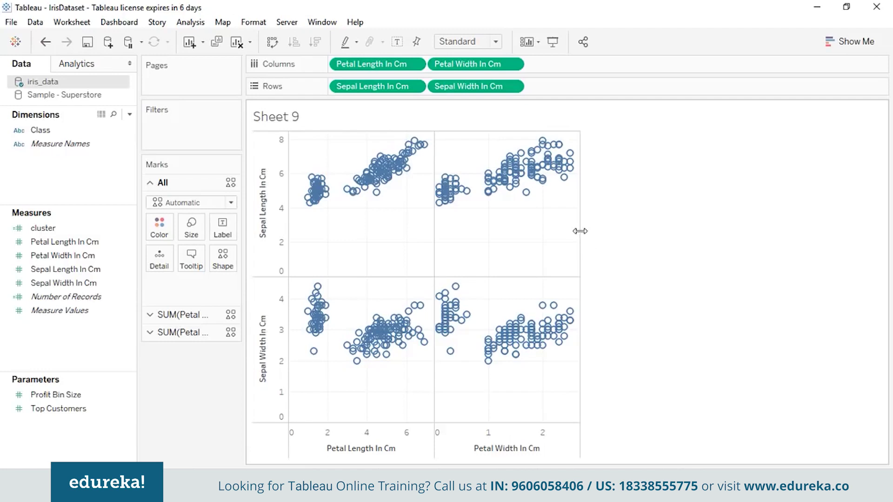
{"action": "left_click_drag", "start_coordinate": [580, 231], "coordinate": [884, 211]}
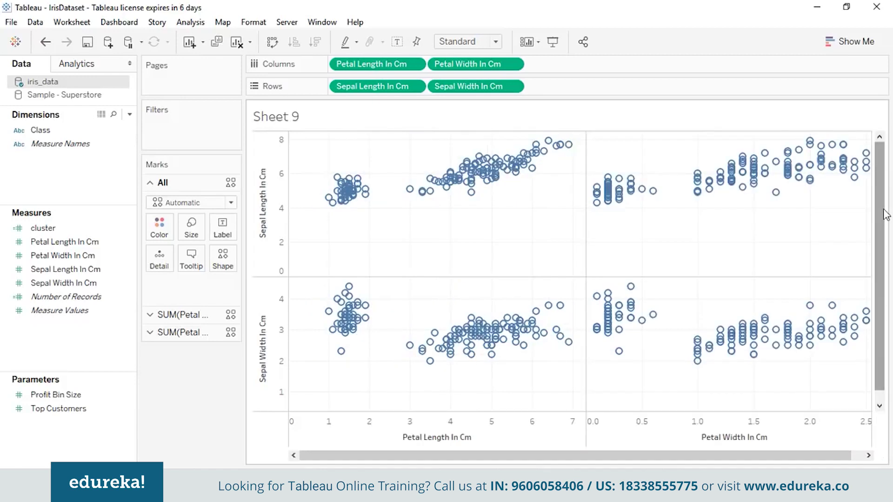
{"action": "left_click", "coordinate": [195, 24]}
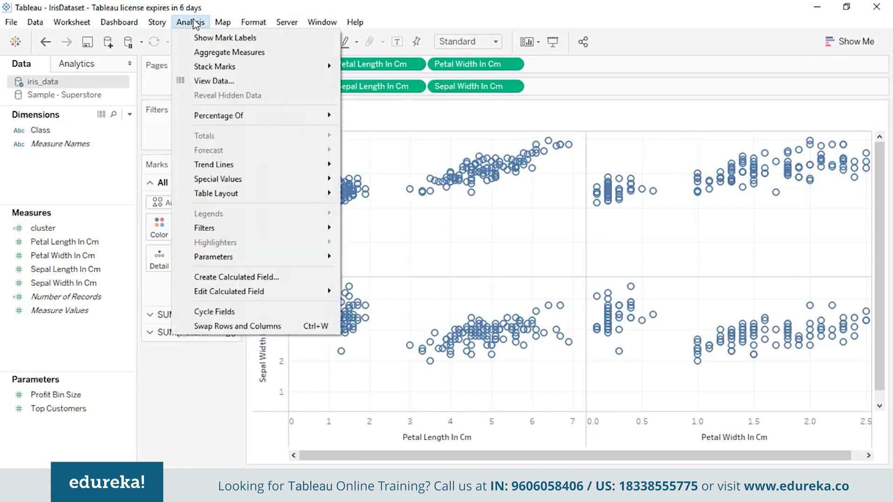
Create a calculated field named cluster whose formula begins with SCRIPT_INT
{"action": "left_click", "coordinate": [275, 282]}
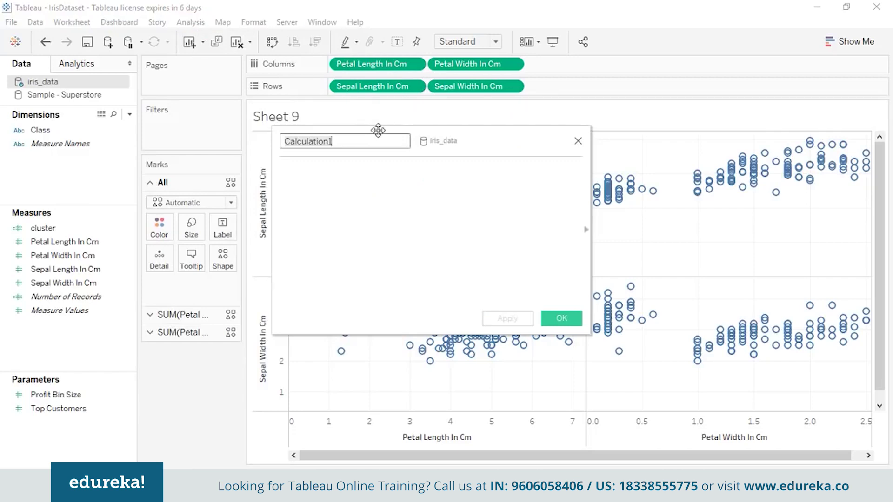
{"action": "type", "text": "cluster"}
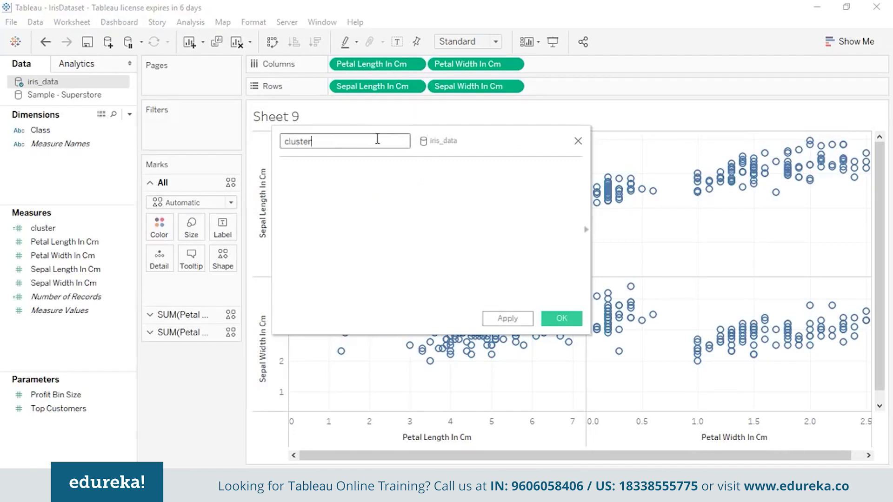
{"action": "left_click", "coordinate": [371, 167]}
{"action": "type", "text": "Scr"}
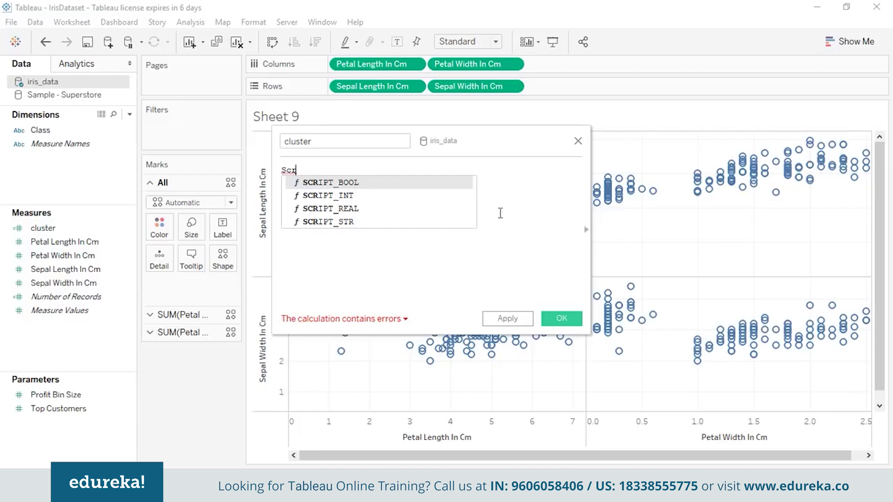
{"action": "left_click", "coordinate": [434, 199]}
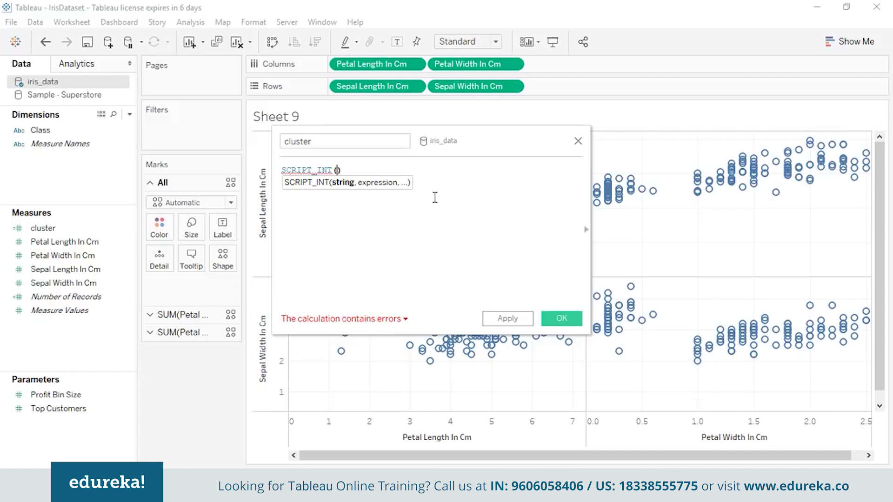
Enter the R script 'result <- kmeans(data.frame(.arg1, .arg2, .arg3, .arg4),3)$cluster;' in SCRIPT_INT
{"action": "type", "text": "'result"}
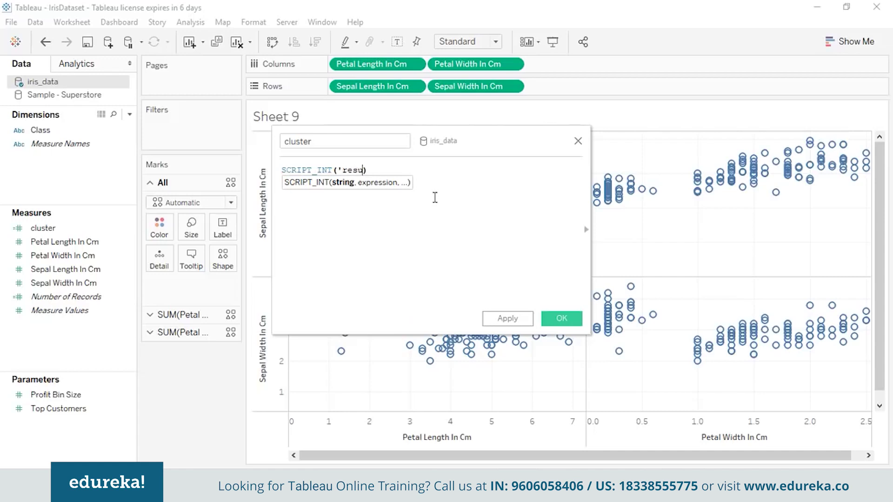
{"action": "type", "text": " <-"}
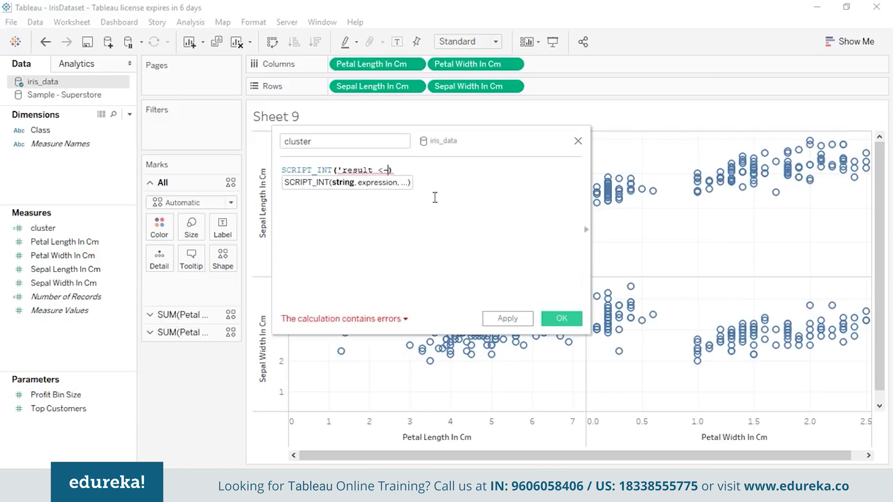
{"action": "type", "text": " km"}
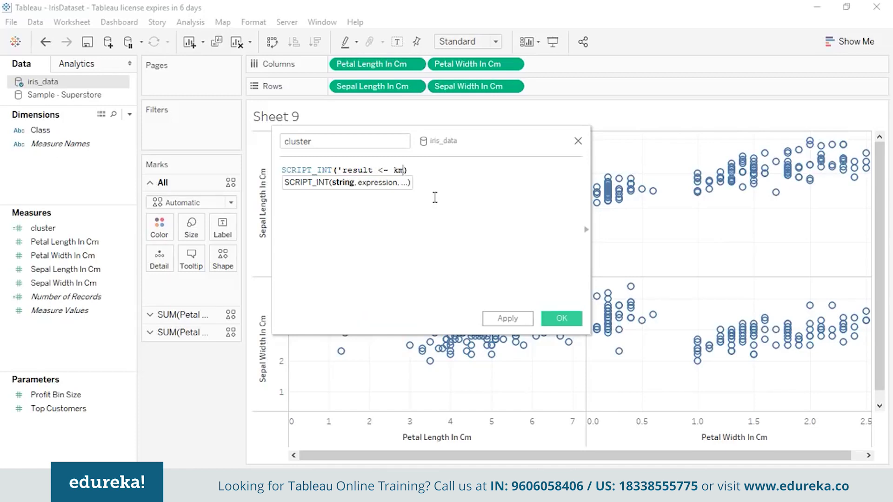
{"action": "type", "text": "eans (data.frame("}
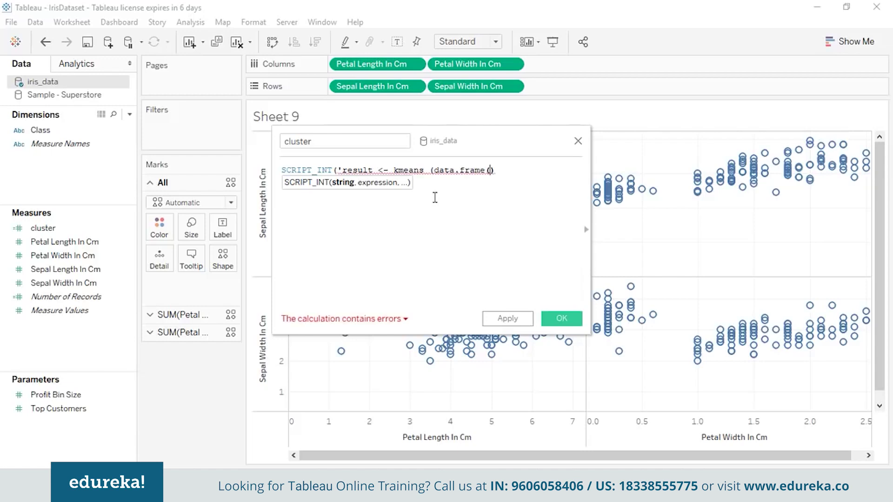
{"action": "type", "text": ".ar"}
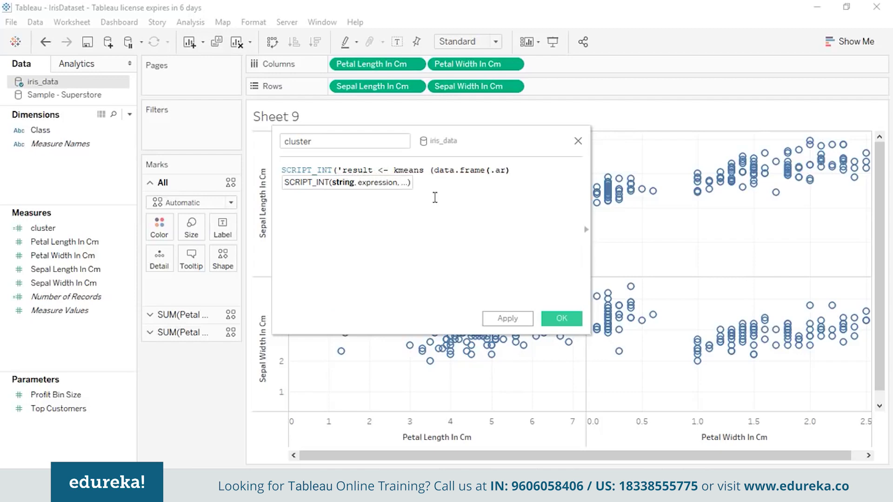
{"action": "type", "text": "g1, .arg2"}
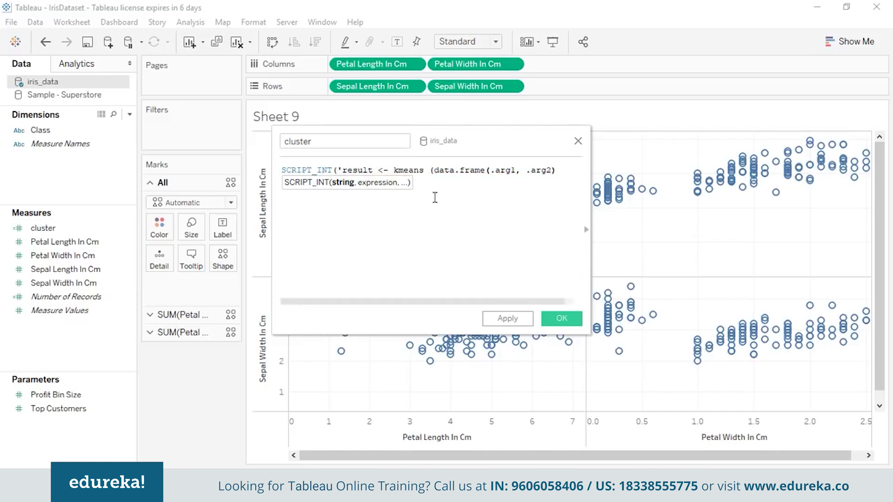
{"action": "type", "text": ","}
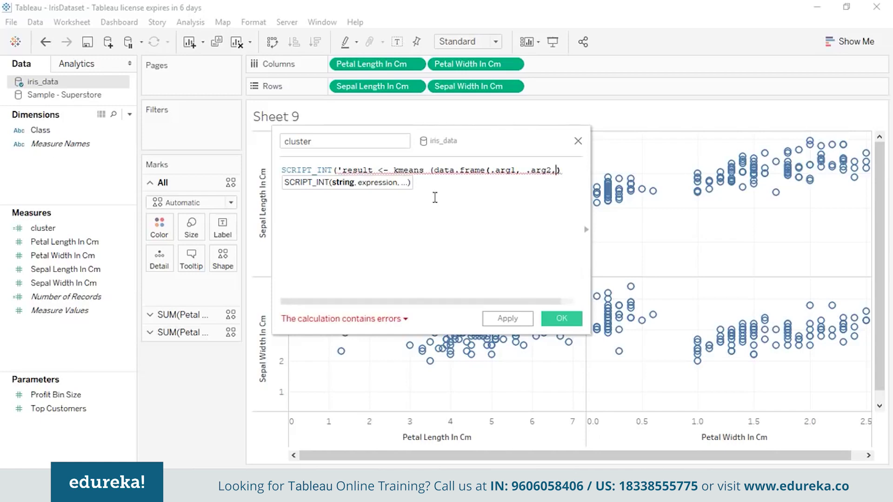
{"action": "type", "text": " .arg"}
{"action": "type", "text": "3, "}
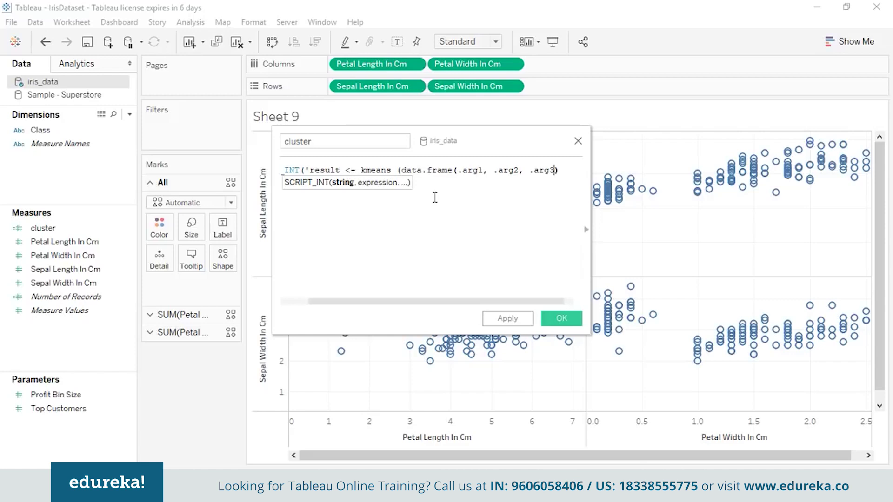
{"action": "type", "text": ".arg4"}
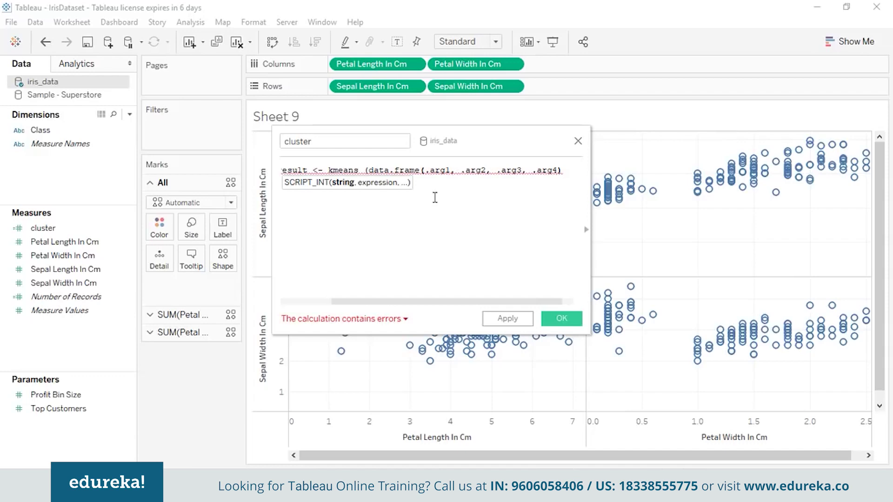
{"action": "type", "text": ")"}
{"action": "key", "text": "BackSpace"}
{"action": "type", "text": ",3))"}
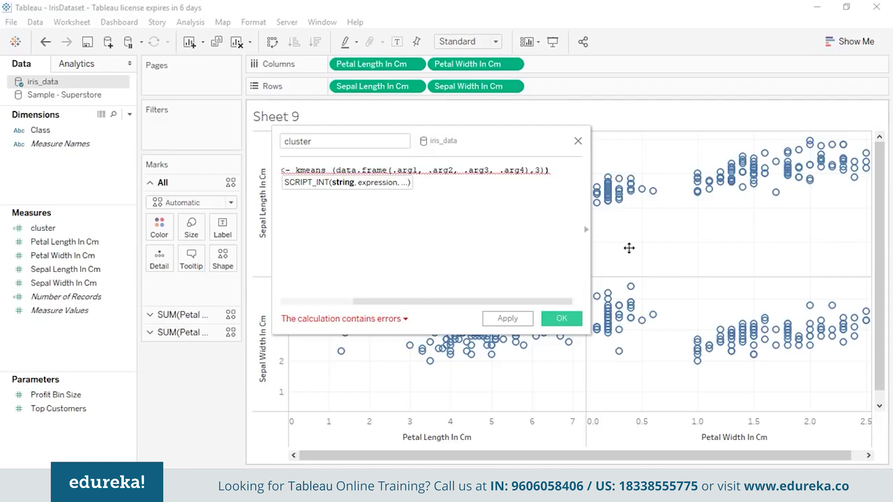
{"action": "type", "text": "$clus"}
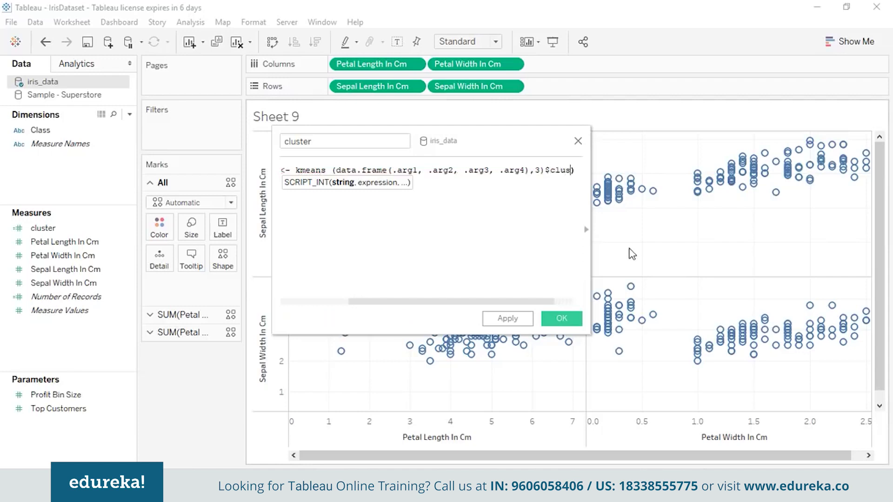
{"action": "type", "text": "ter"}
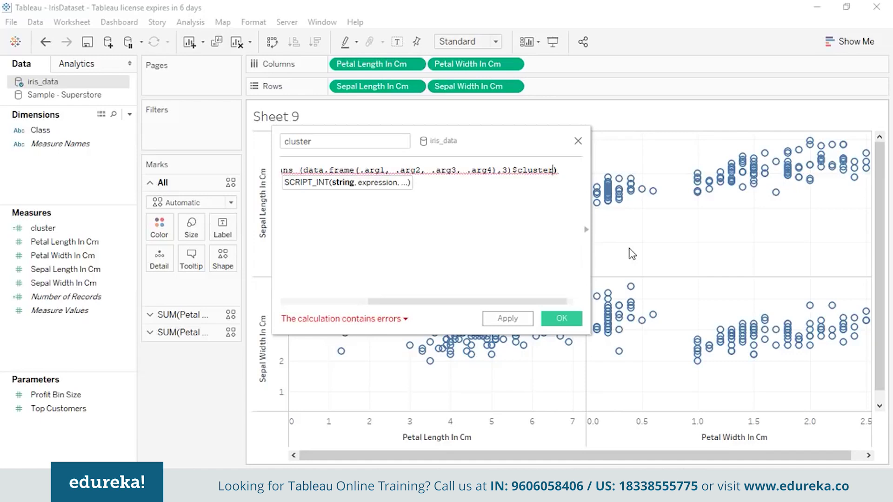
{"action": "type", "text": ";'"}
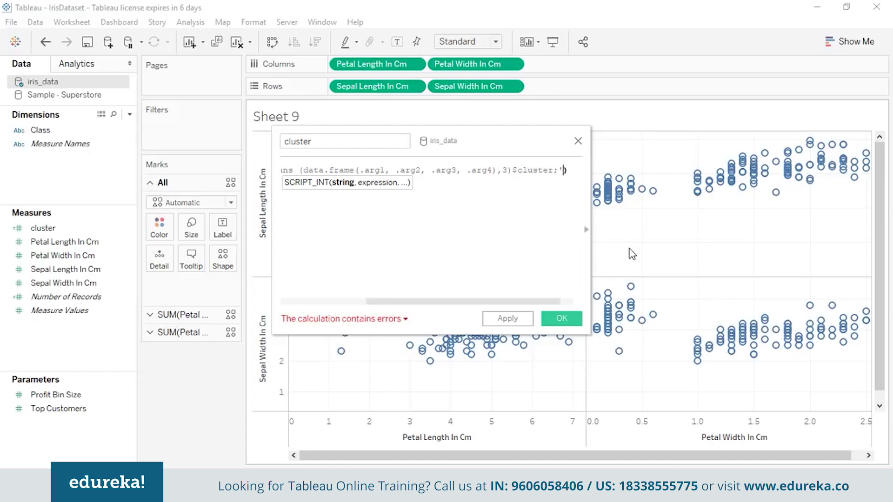
{"action": "type", "text": ","}
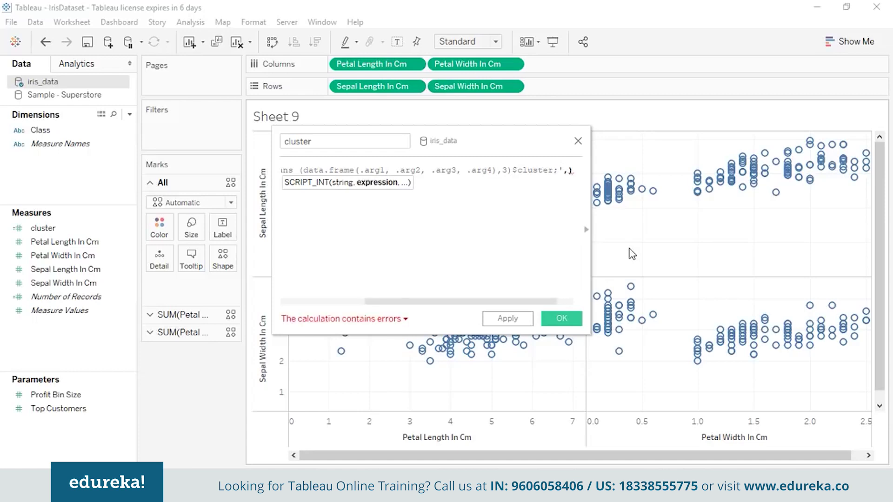
{"action": "type", "text": " S"}
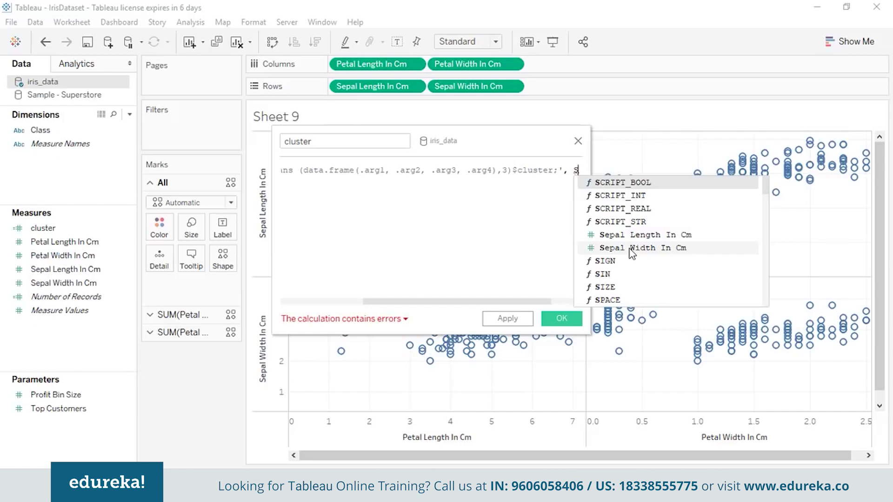
{"action": "type", "text": "UM"}
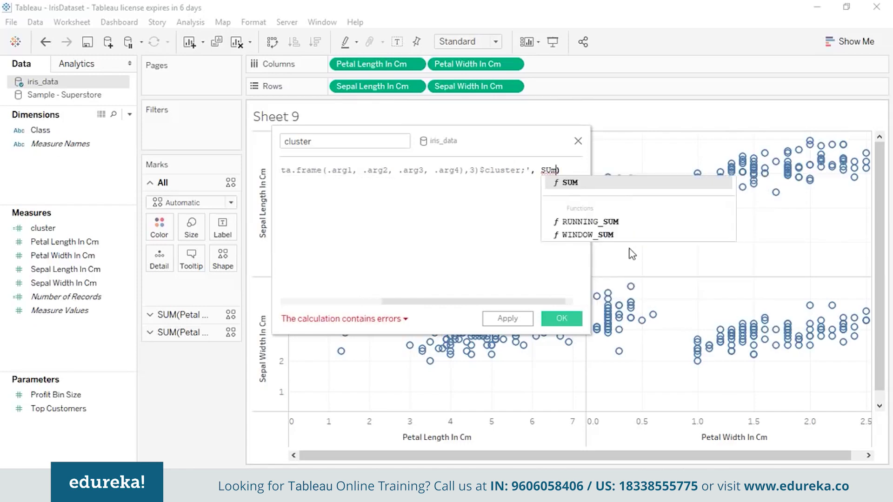
Add SUM([Petal Length In Cm]) and SUM([Petal Width In Cm]) as the first two arguments
{"action": "double_click", "coordinate": [608, 185]}
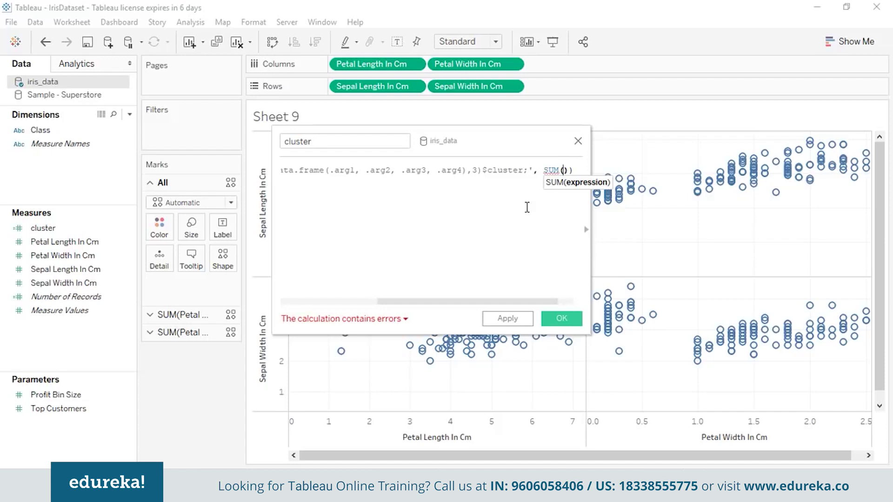
{"action": "type", "text": "[]"}
{"action": "key", "text": "Left"}
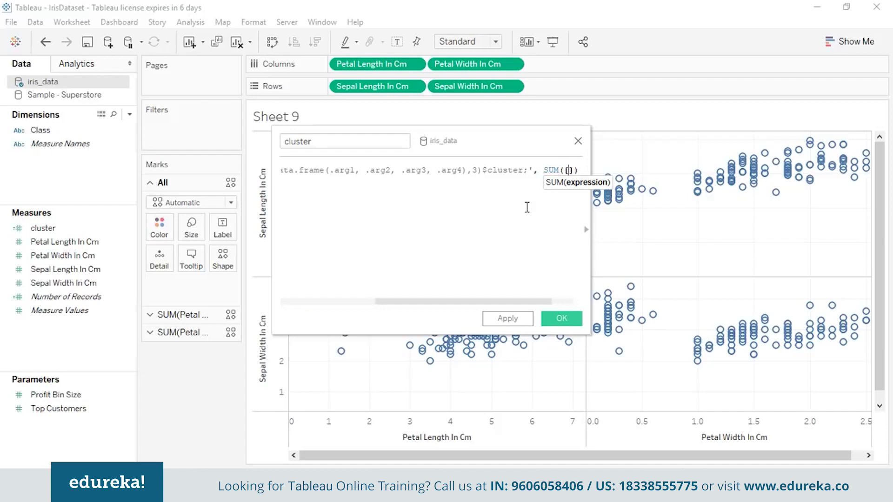
{"action": "type", "text": "Peta"}
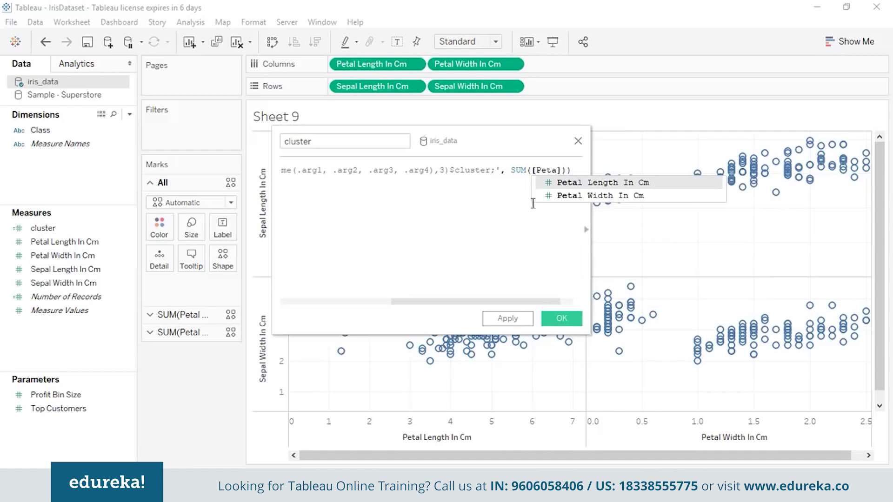
{"action": "left_click", "coordinate": [569, 183]}
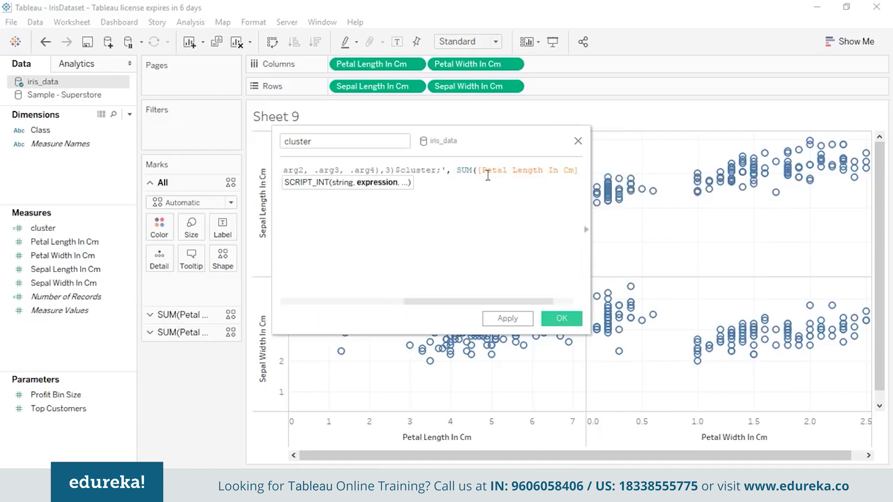
{"action": "left_click_drag", "start_coordinate": [457, 170], "coordinate": [587, 170]}
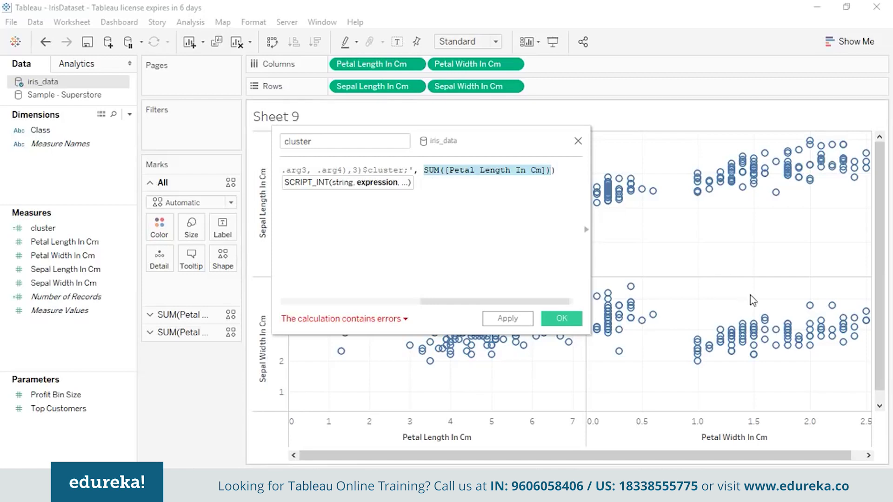
{"action": "left_click", "coordinate": [529, 161]}
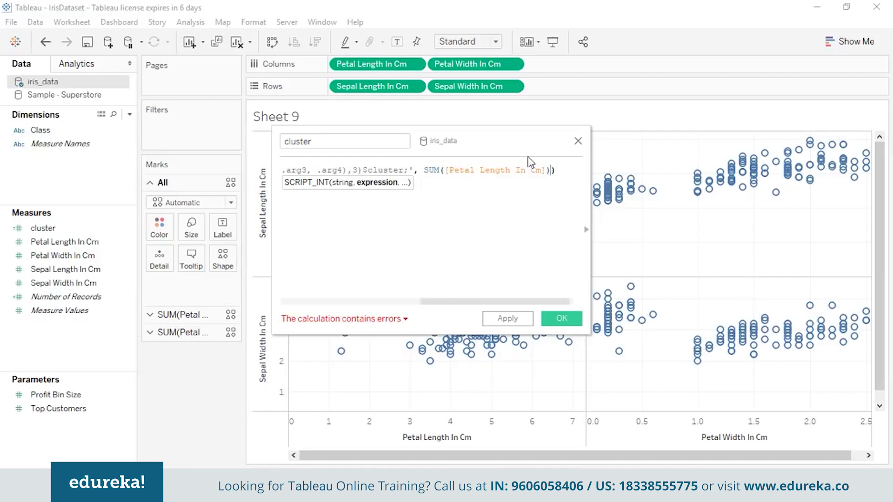
{"action": "type", "text": ","}
{"action": "type", "text": "SUM([Petal Length In Cm])"}
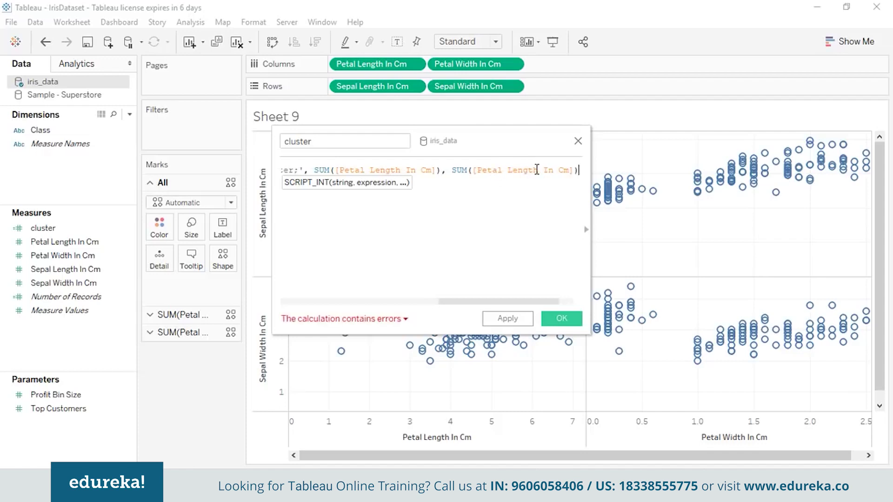
{"action": "left_click_drag", "start_coordinate": [533, 168], "coordinate": [512, 171]}
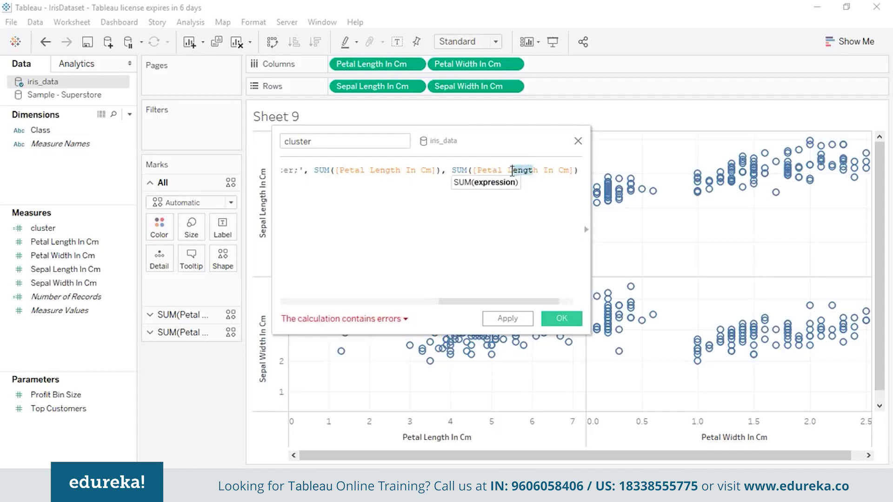
{"action": "key", "text": "BackSpace"}
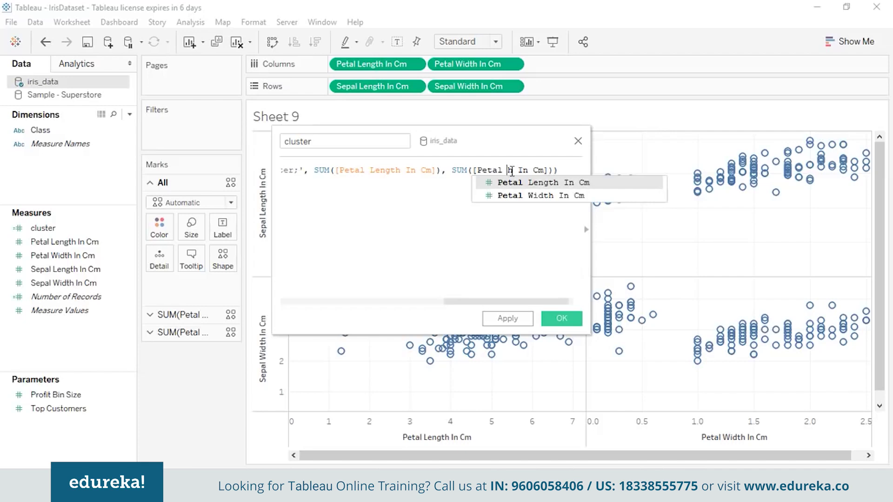
{"action": "left_click", "coordinate": [518, 197]}
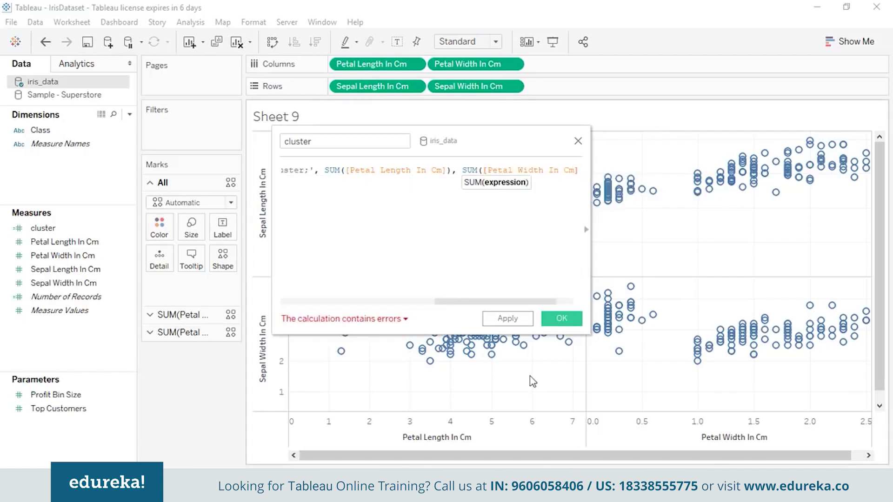
Add SUM([Sepal Length In Cm]) and SUM([Sepal Width In Cm]) as the last two arguments
{"action": "key", "text": "End"}
{"action": "key", "text": "Left"}
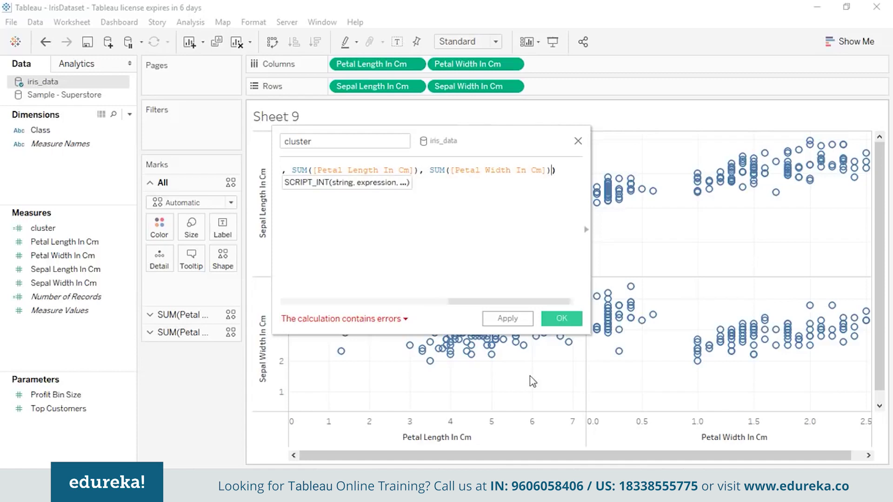
{"action": "type", "text": ", SUM([Petal Length In Cm])"}
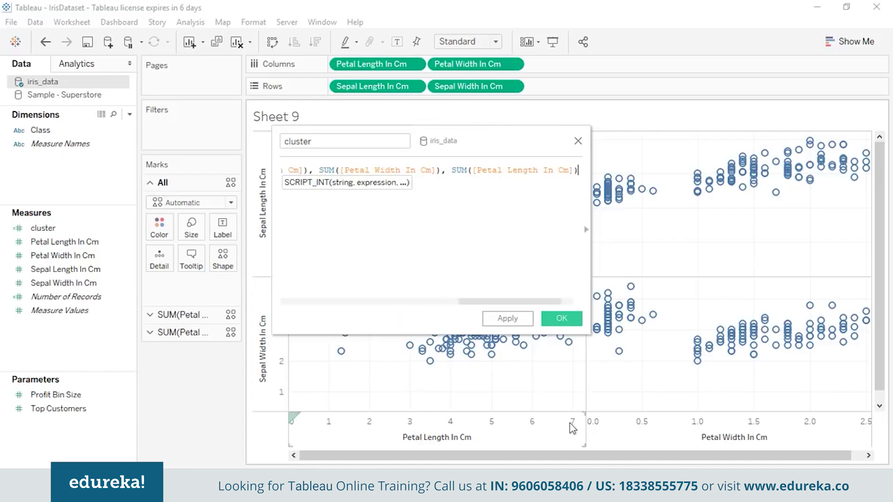
{"action": "left_click", "coordinate": [502, 170]}
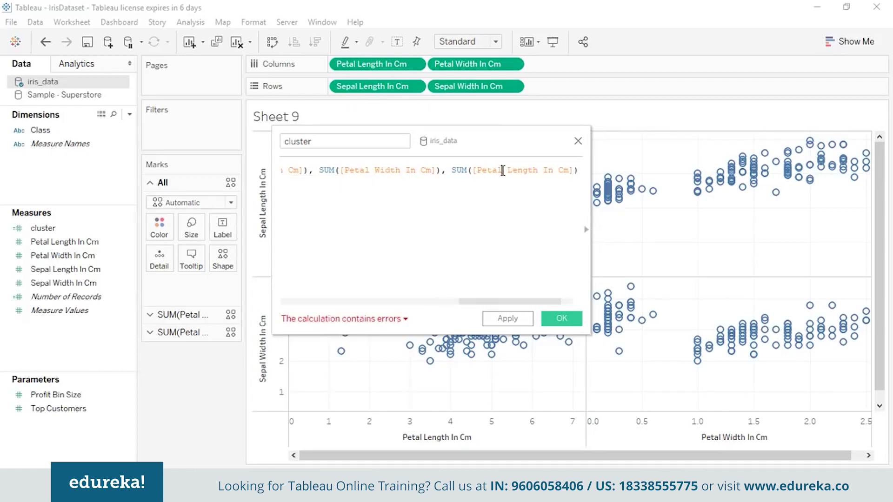
{"action": "double_click", "coordinate": [502, 171]}
{"action": "type", "text": "SE"}
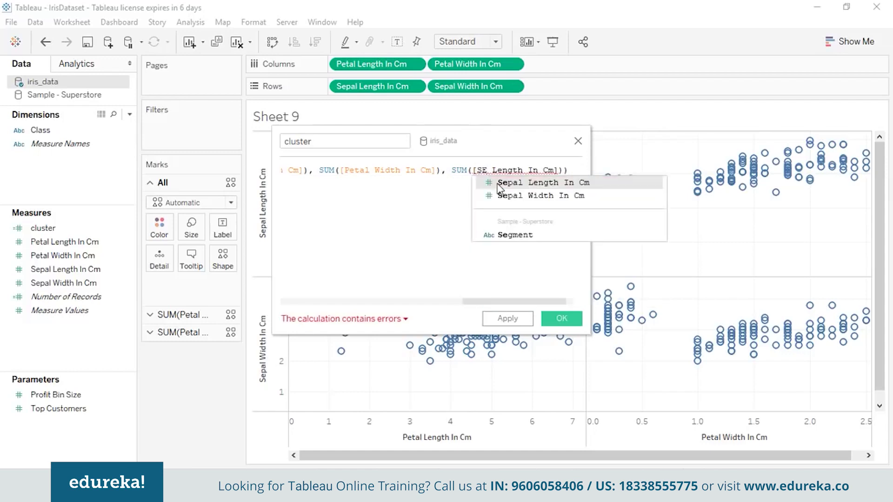
{"action": "left_click", "coordinate": [498, 183]}
{"action": "left_click", "coordinate": [577, 170]}
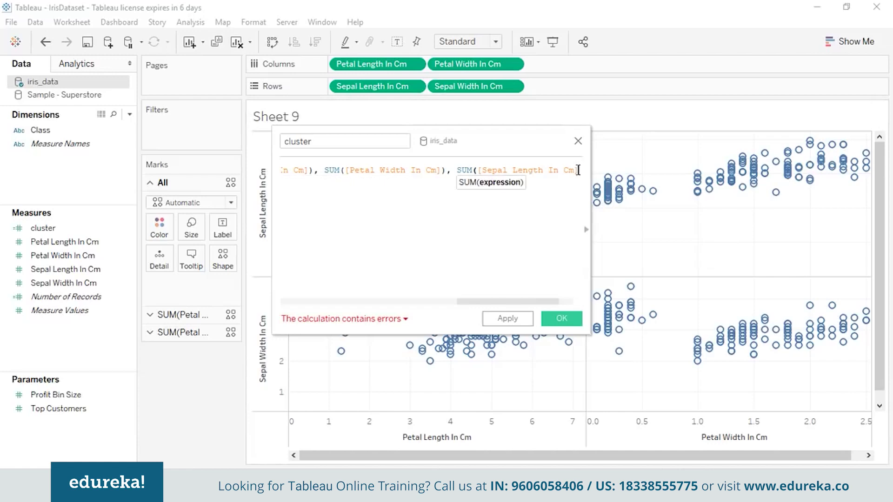
{"action": "type", "text": ")"}
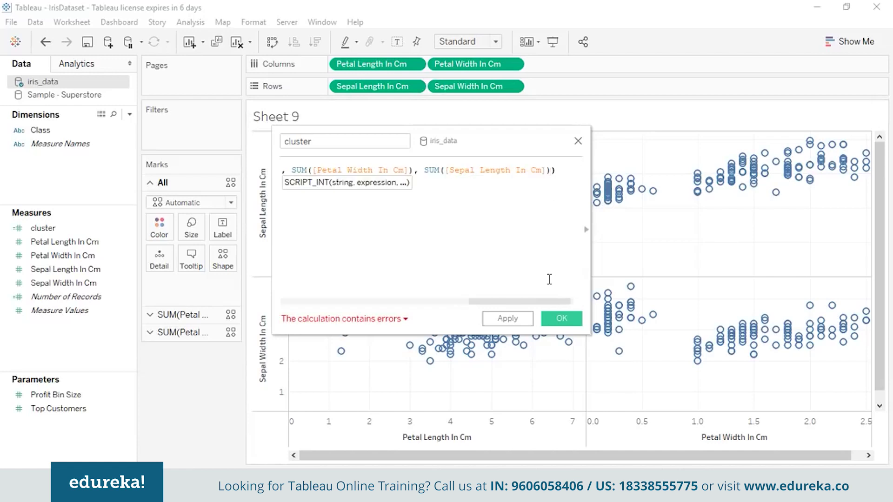
{"action": "type", "text": ","}
{"action": "type", "text": "SUM([Petal Length In Cm])"}
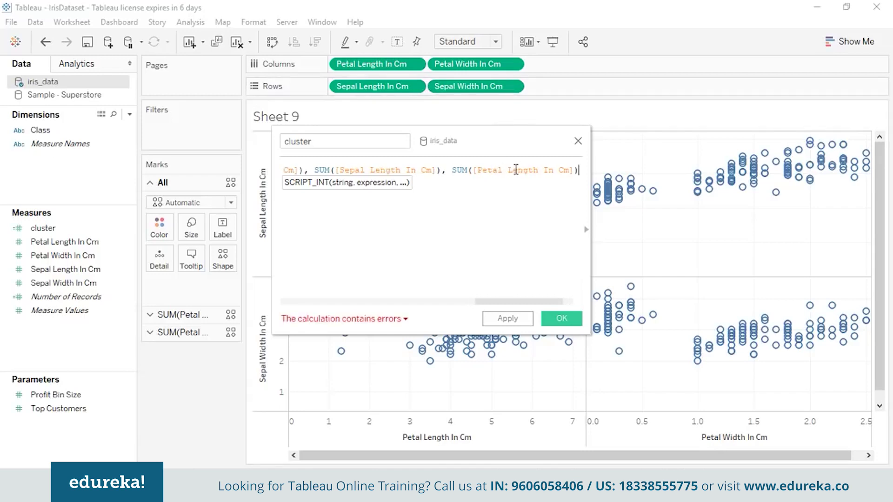
{"action": "left_click", "coordinate": [537, 171]}
{"action": "left_click_drag", "start_coordinate": [537, 171], "coordinate": [479, 172]}
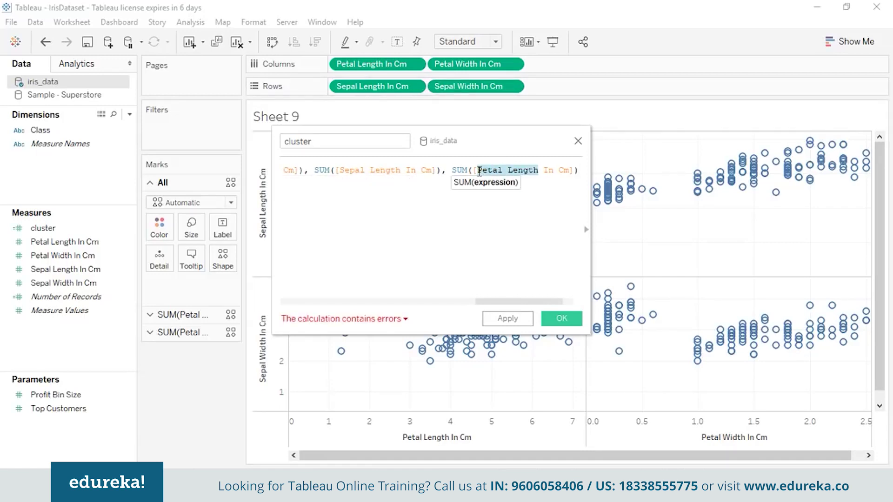
{"action": "type", "text": "S"}
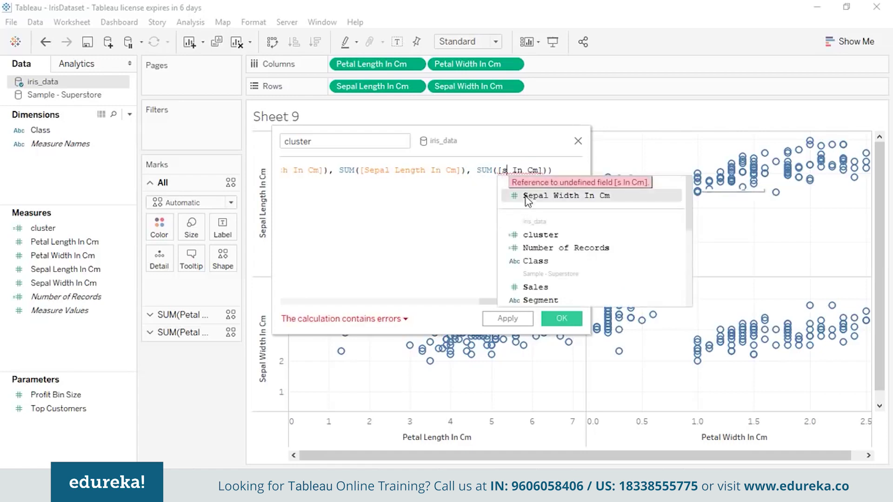
{"action": "left_click", "coordinate": [527, 196]}
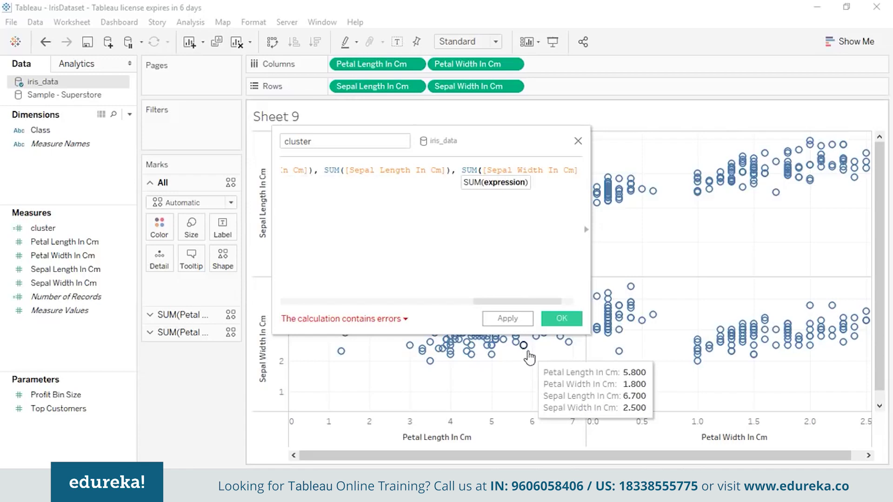
{"action": "type", "text": ")"}
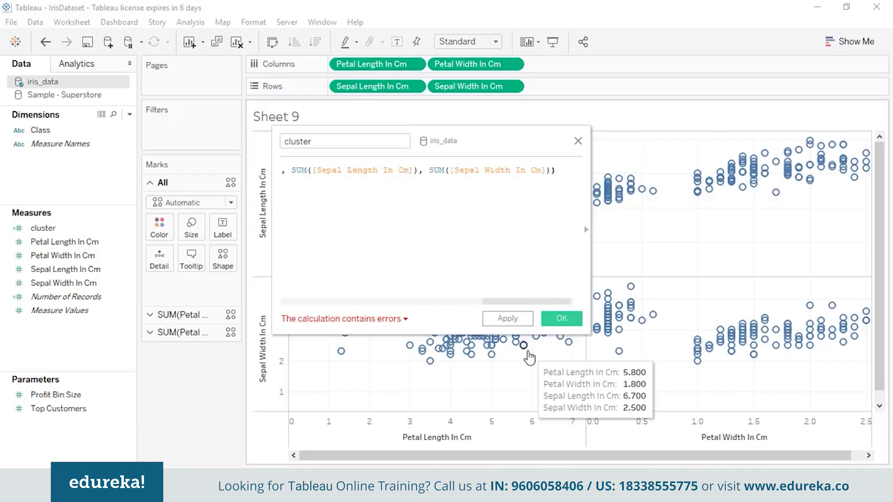
Check the reported errors, rename the calculation to cluster 2, and apply it
{"action": "left_click", "coordinate": [406, 321]}
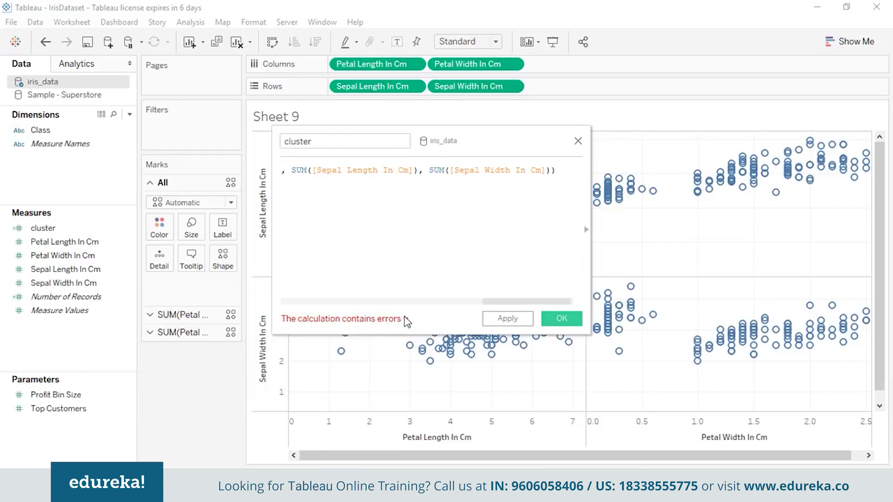
{"action": "left_click", "coordinate": [324, 146]}
{"action": "type", "text": "2"}
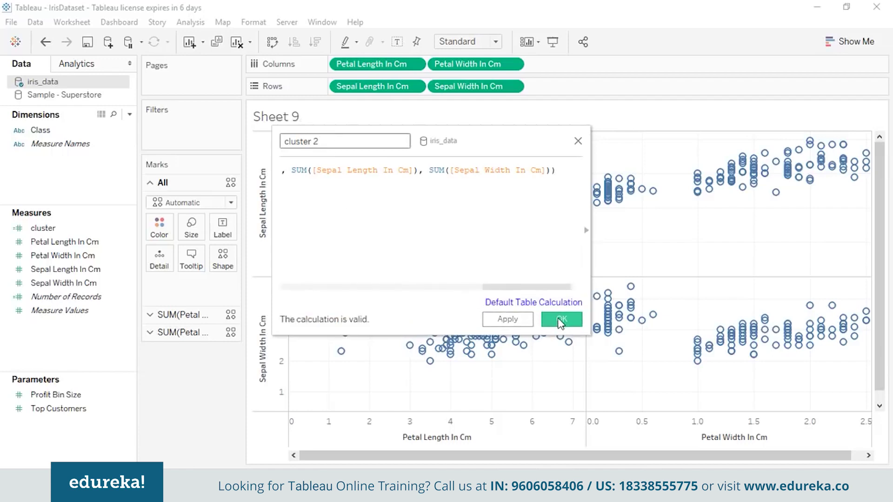
{"action": "left_click", "coordinate": [529, 324]}
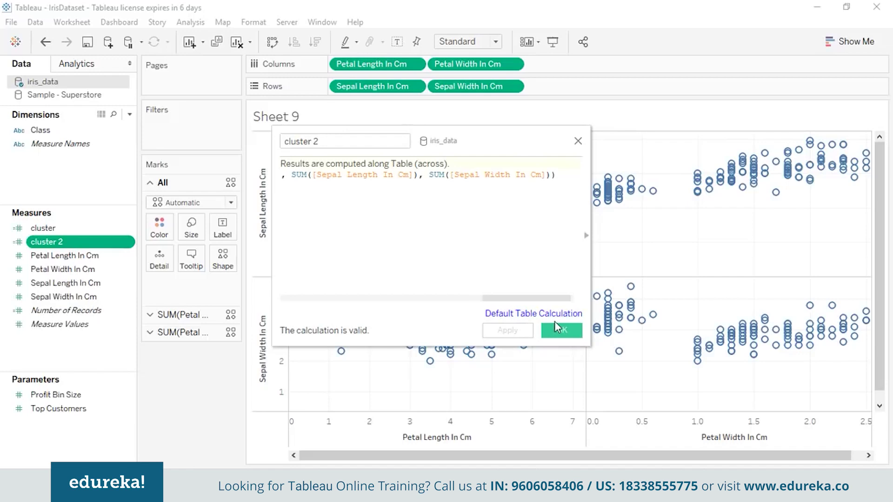
Save the cluster calculation and put it on Color, shading Sheet 9 points 1–3 in blue
{"action": "left_click", "coordinate": [557, 333]}
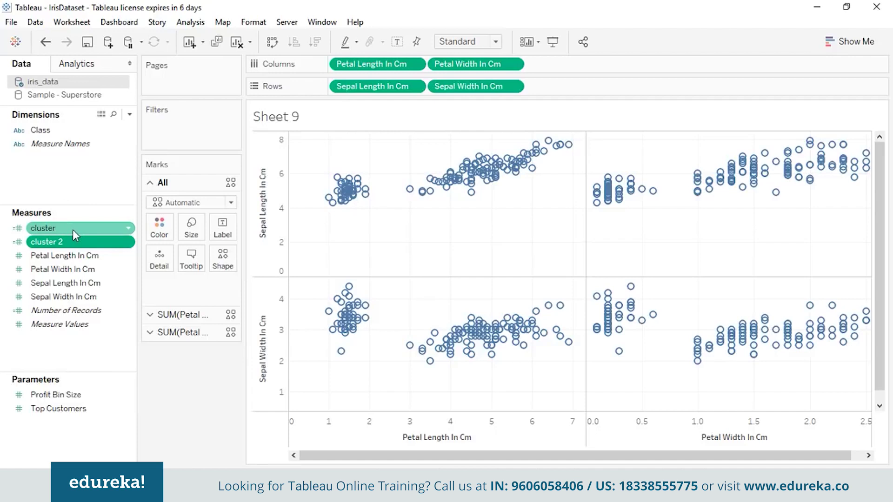
{"action": "left_click_drag", "start_coordinate": [73, 230], "coordinate": [161, 226]}
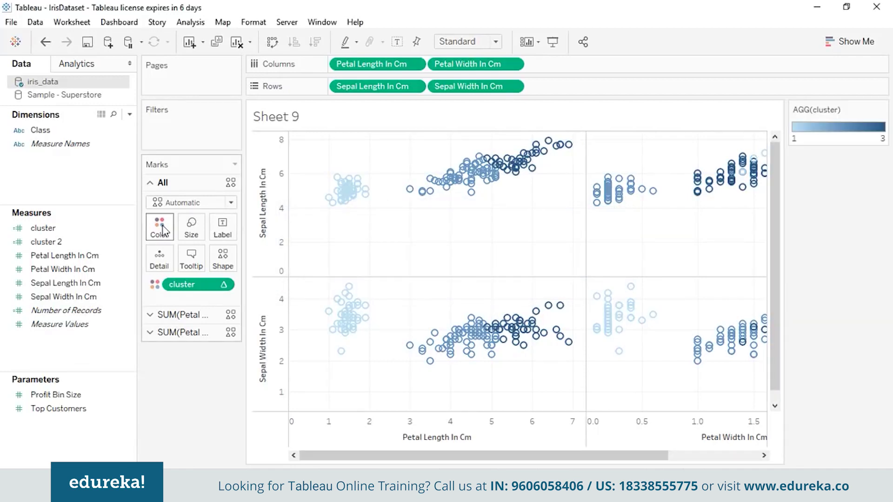
Recolour the cluster measure with the Temperature Diverging palette, giving teal, yellow and red clusters
{"action": "left_click", "coordinate": [165, 231]}
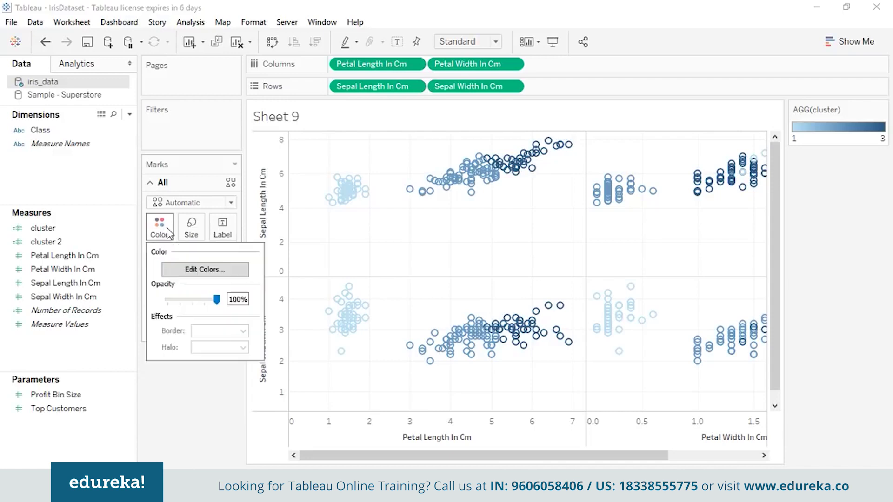
{"action": "left_click", "coordinate": [197, 273]}
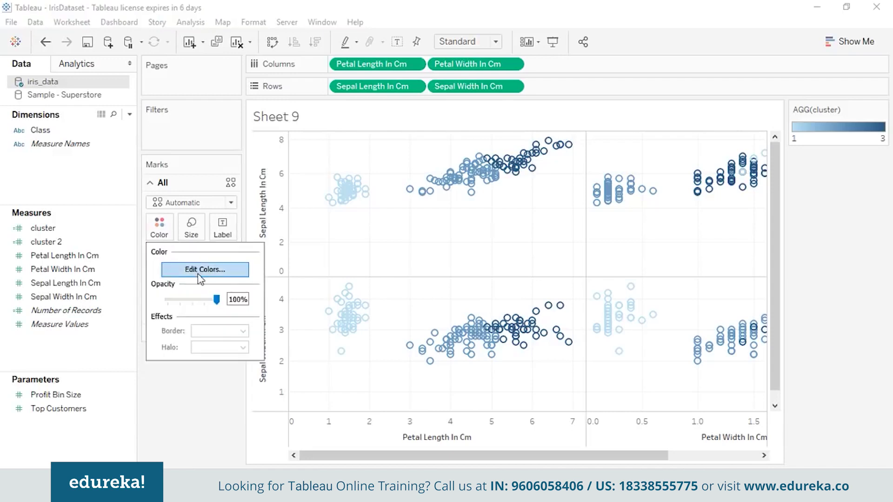
{"action": "left_click", "coordinate": [571, 202]}
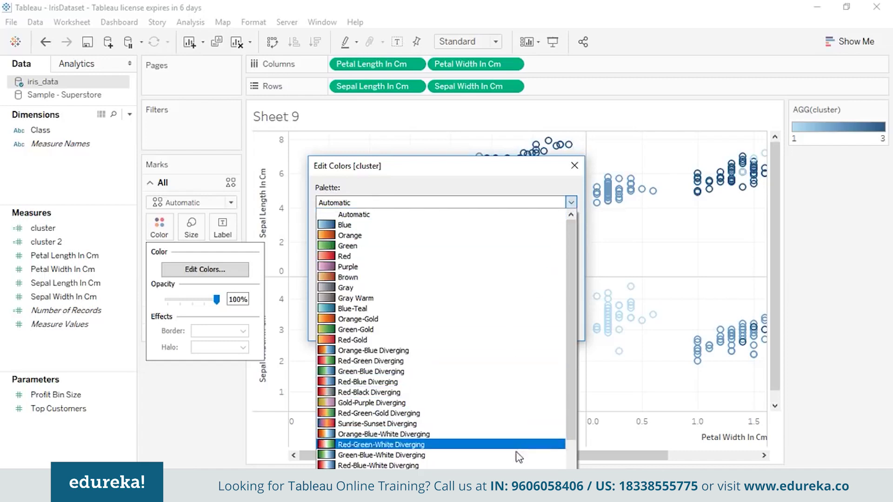
{"action": "scroll", "coordinate": [512, 458], "scroll_direction": "down", "scroll_amount": 2}
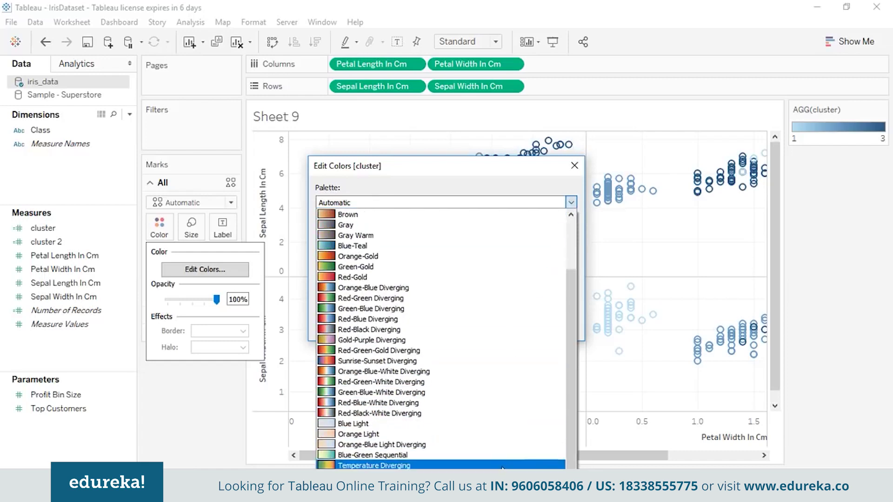
{"action": "left_click", "coordinate": [506, 466]}
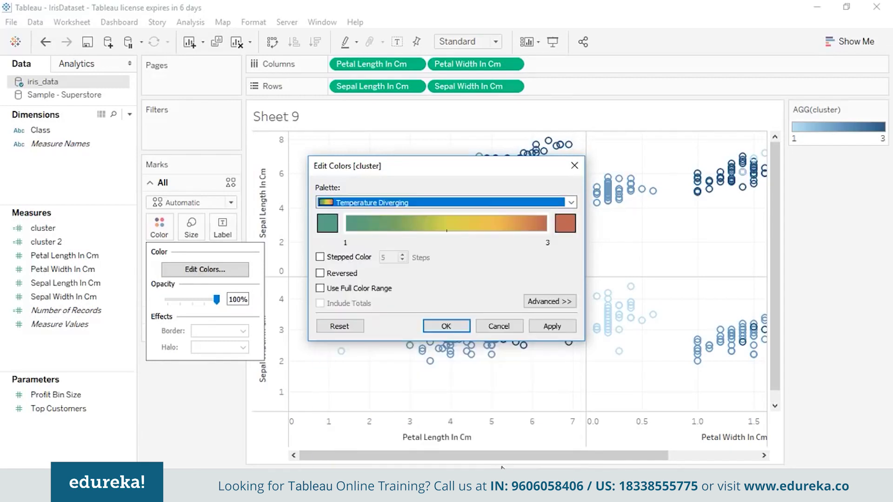
{"action": "left_click", "coordinate": [552, 327]}
{"action": "left_click", "coordinate": [446, 326]}
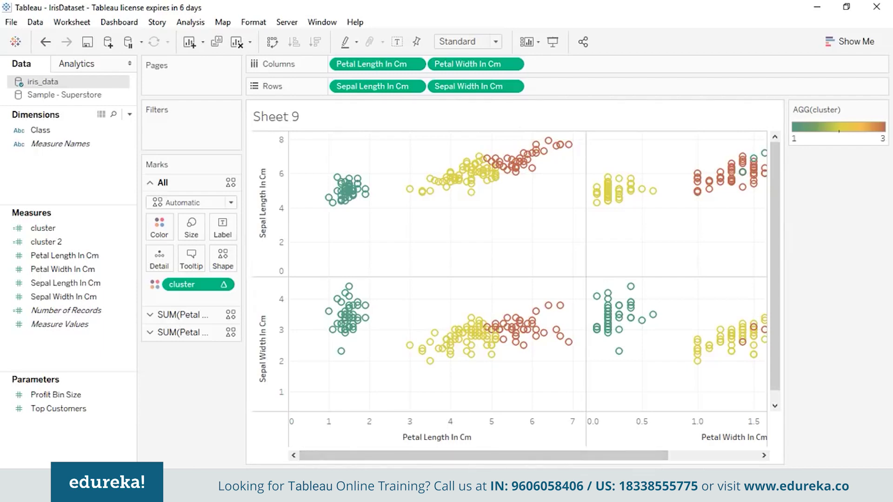
{"action": "left_click", "coordinate": [488, 494]}
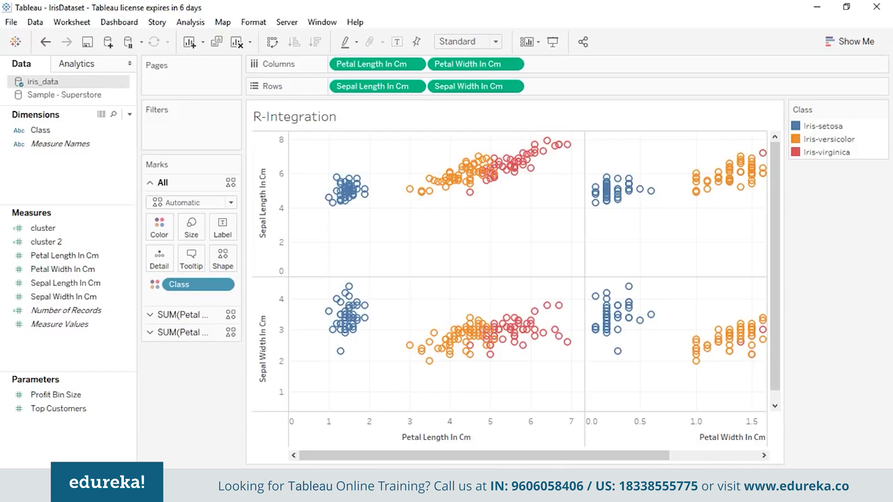
{"action": "left_click", "coordinate": [559, 494]}
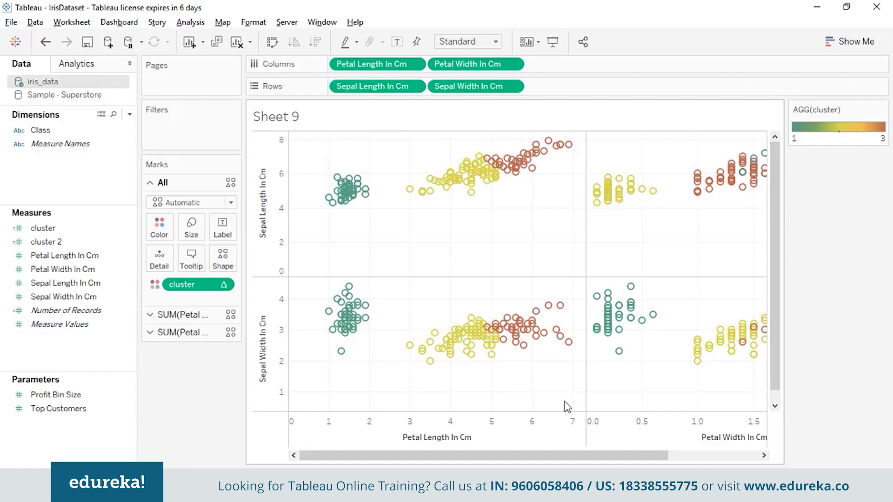
Switch to Chrome and scroll the Tableau Public Gallery down to its Viz of the Day entries
{"action": "key", "text": "alt+Tab"}
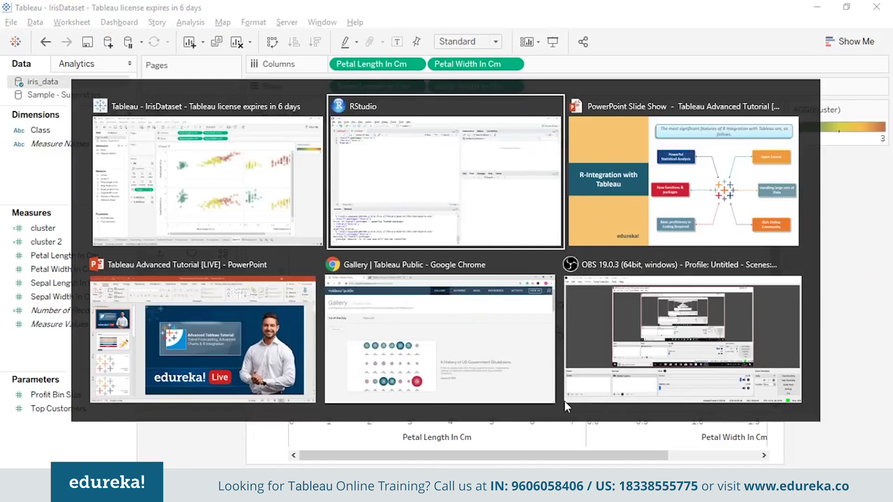
{"action": "key", "text": "alt+Tab"}
{"action": "key", "text": "alt+Tab"}
{"action": "key", "text": "alt+Tab"}
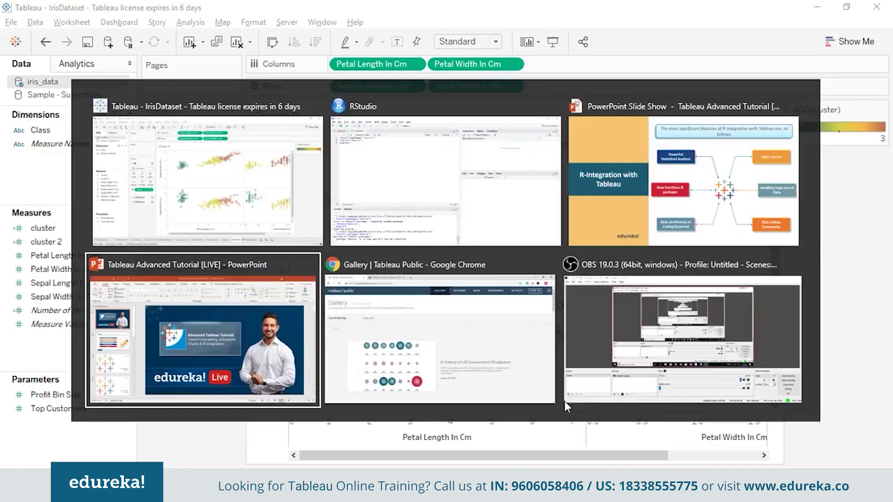
{"action": "scroll", "coordinate": [891, 179], "scroll_direction": "down", "scroll_amount": 3}
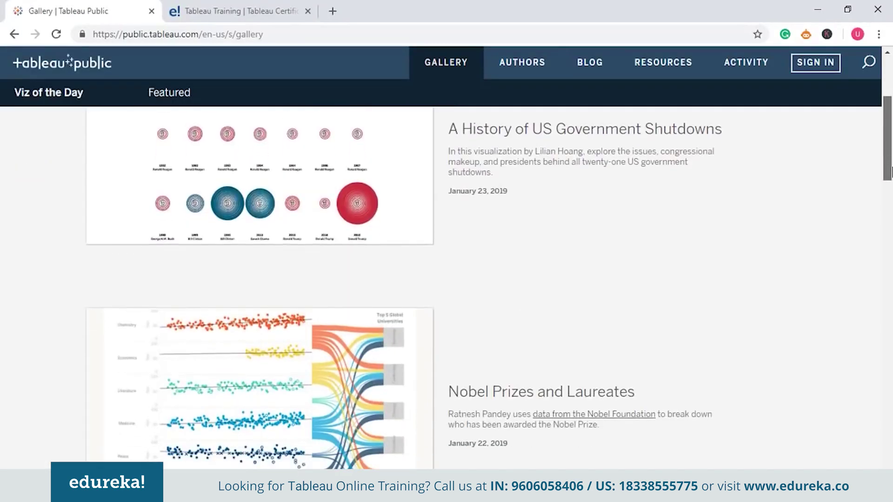
{"action": "left_click_drag", "start_coordinate": [891, 179], "coordinate": [879, 105]}
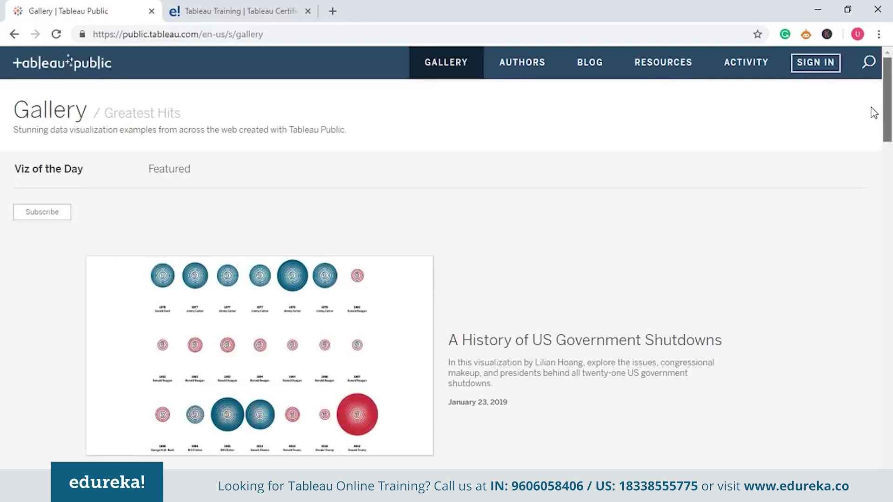